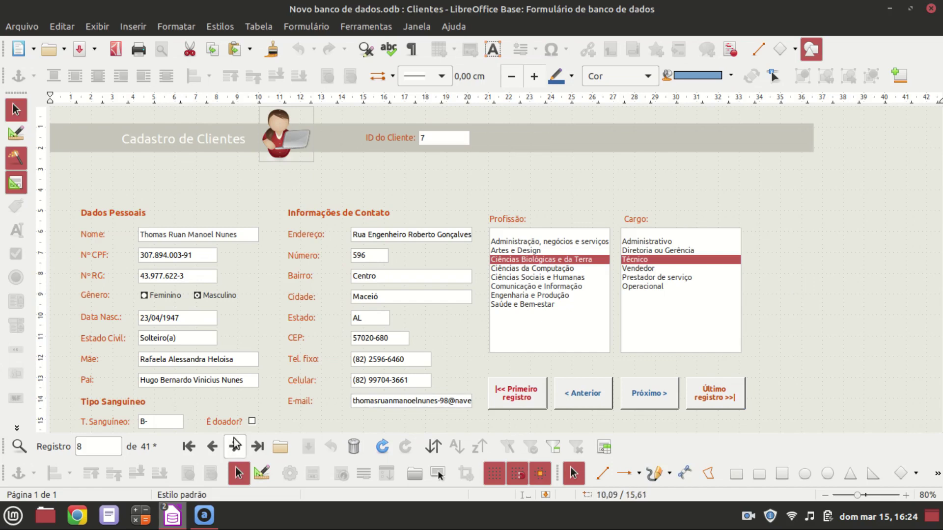
- Go to the first client record, jump to the last one and return to the first
{"action": "left_click", "coordinate": [189, 448]}
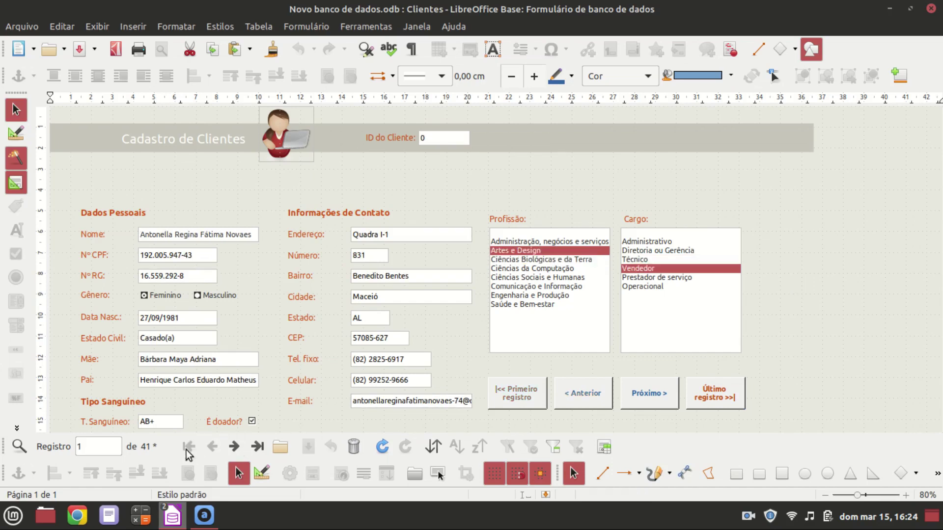
{"action": "left_click", "coordinate": [257, 446]}
{"action": "left_click", "coordinate": [189, 447]}
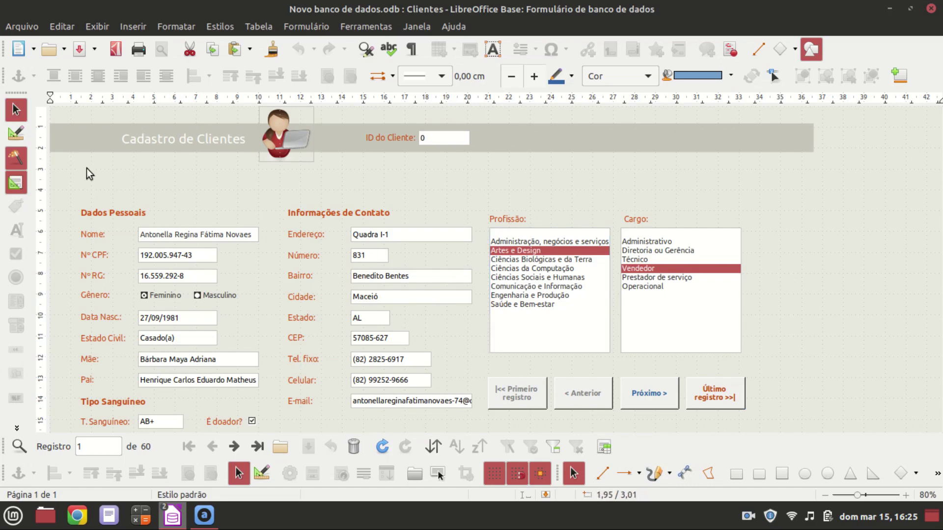
- Switch the form to design mode and open the data properties of the Cargo list box
{"action": "left_click", "coordinate": [17, 133]}
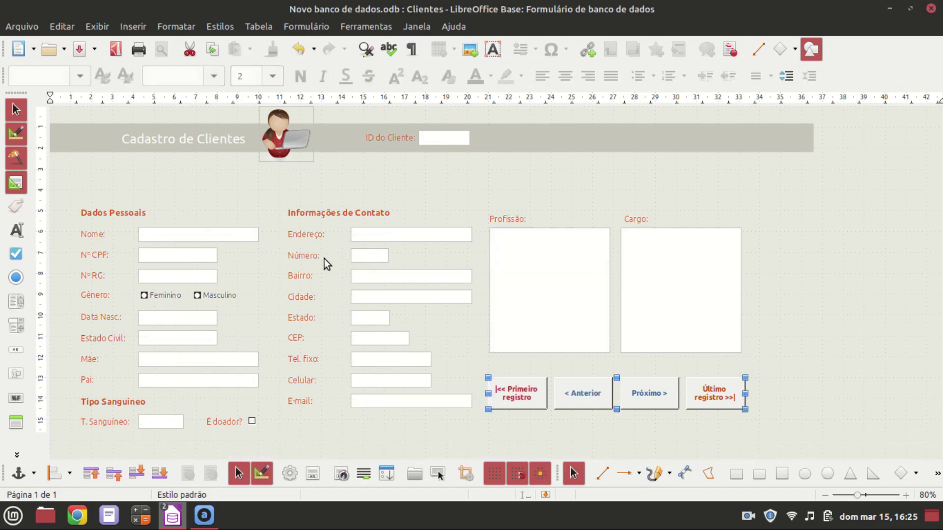
{"action": "left_click", "coordinate": [522, 303]}
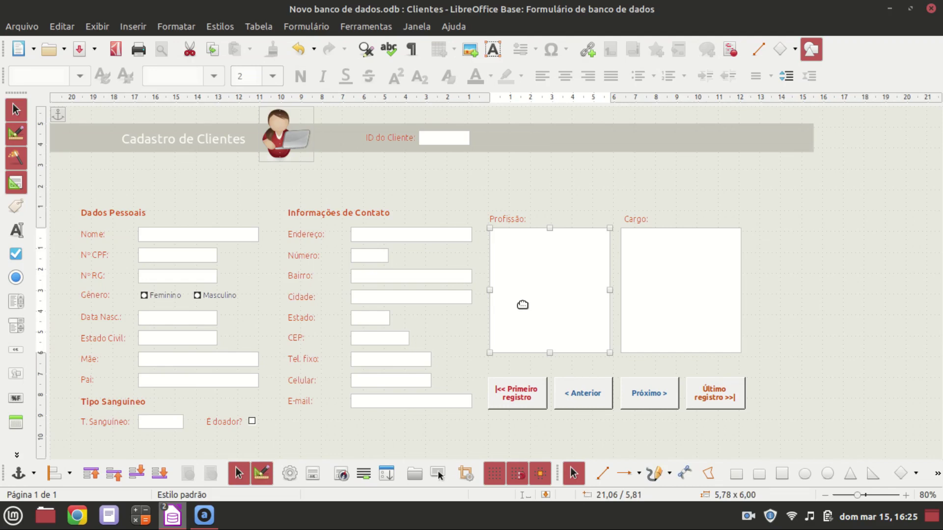
{"action": "left_click", "coordinate": [669, 301]}
{"action": "left_click", "coordinate": [289, 474]}
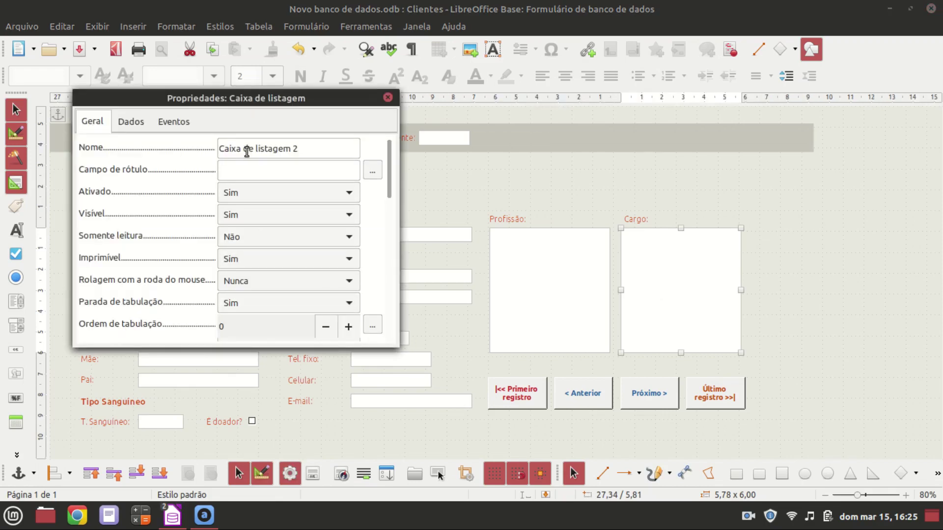
{"action": "left_click_drag", "start_coordinate": [391, 146], "coordinate": [367, 135]}
{"action": "left_click", "coordinate": [130, 122]}
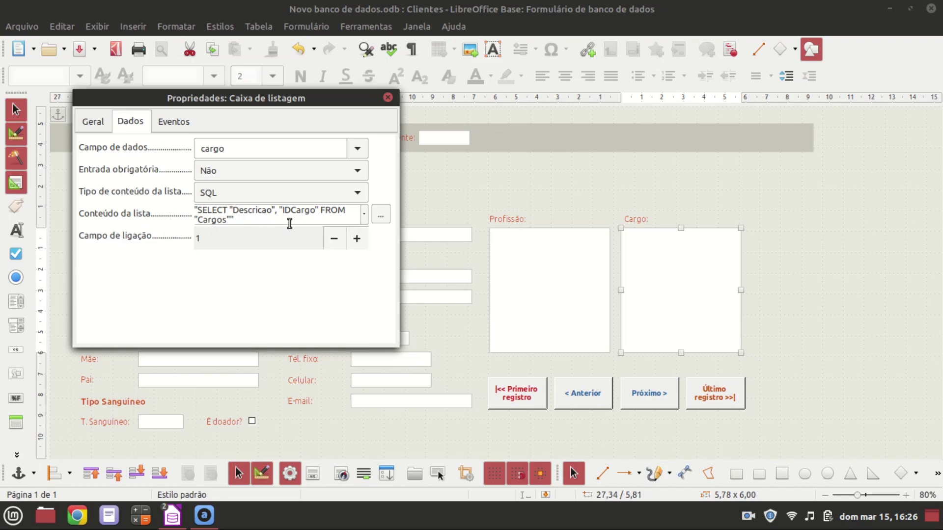
- Open the Cargo list content query in the query editor and check its SQL statement
{"action": "left_click", "coordinate": [365, 214]}
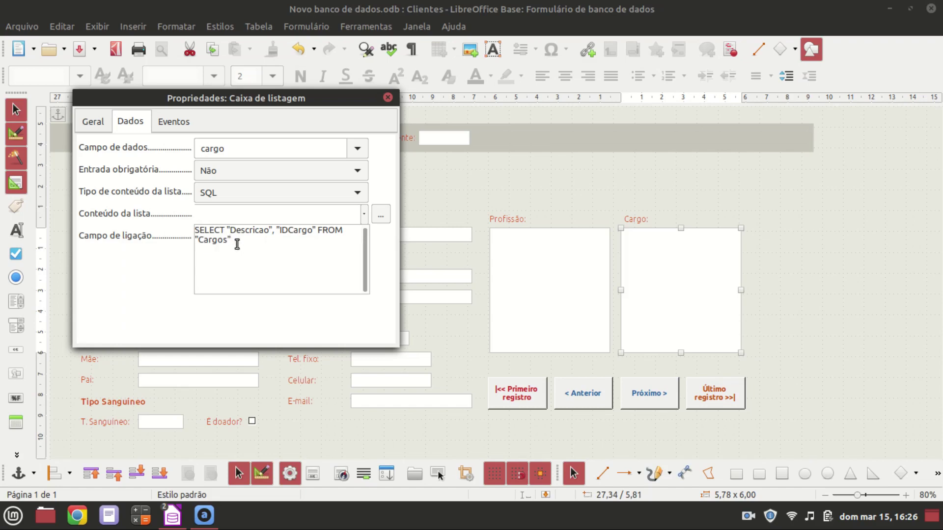
{"action": "left_click", "coordinate": [364, 215]}
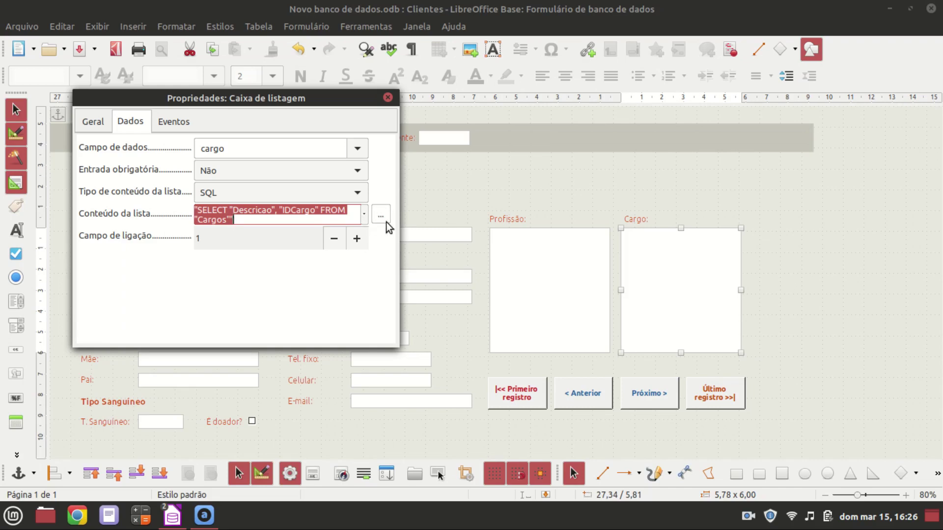
{"action": "left_click", "coordinate": [381, 214]}
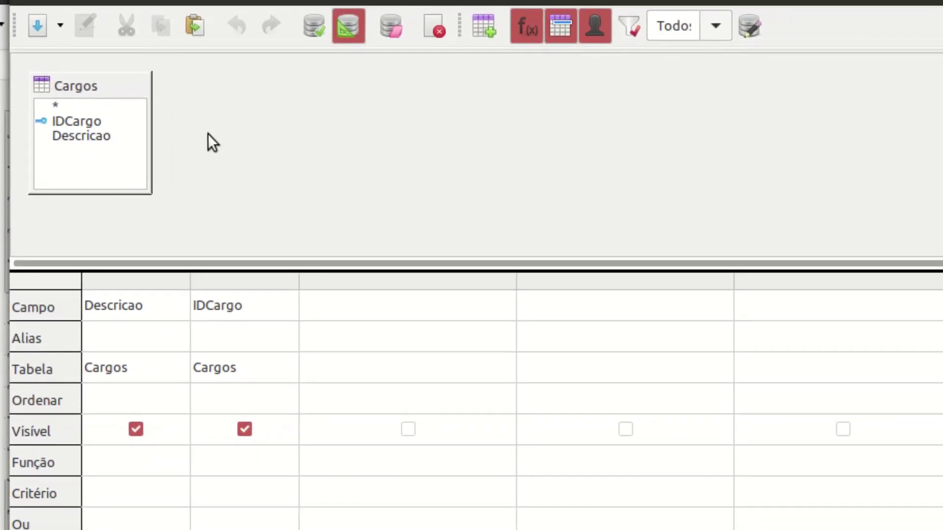
{"action": "left_click", "coordinate": [341, 29]}
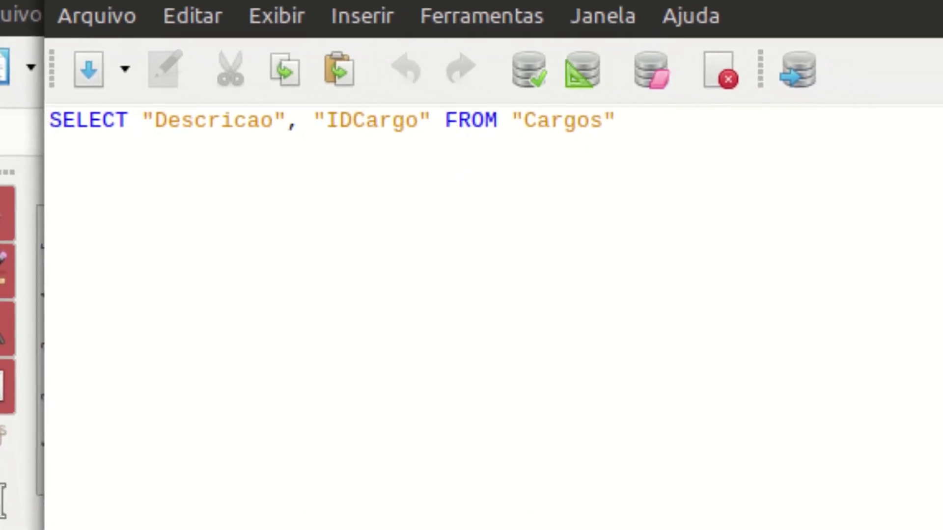
{"action": "left_click", "coordinate": [514, 56]}
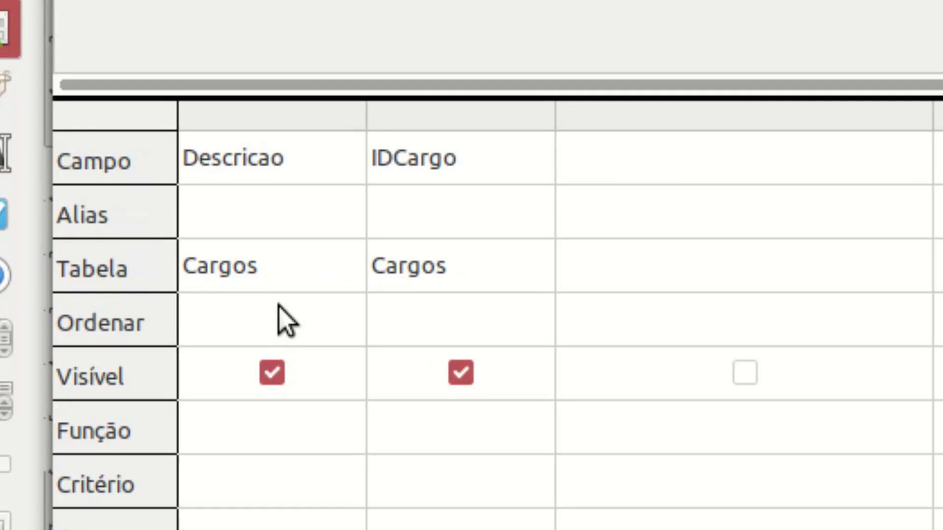
- Sort the query's Descricao field in ascending order (crescente), save it and close the query editor
{"action": "left_click", "coordinate": [138, 391]}
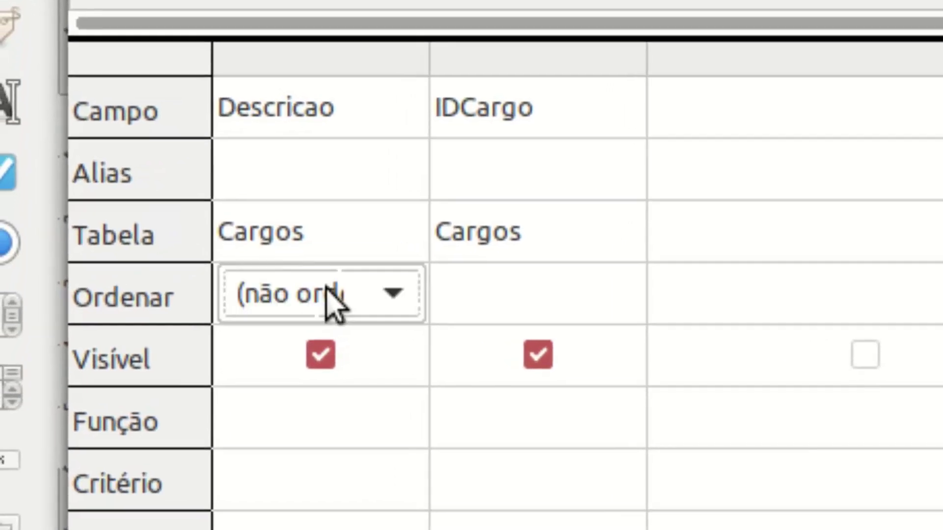
{"action": "left_click", "coordinate": [396, 295]}
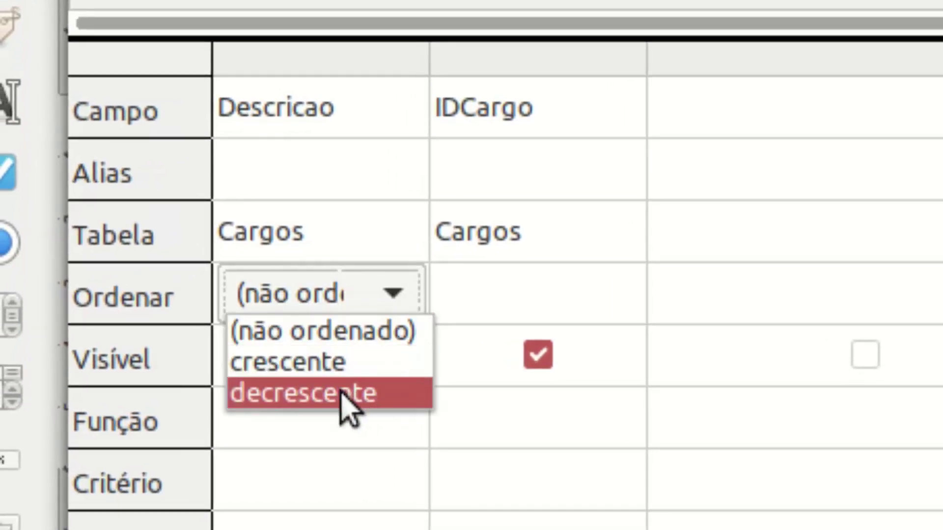
{"action": "left_click", "coordinate": [352, 370]}
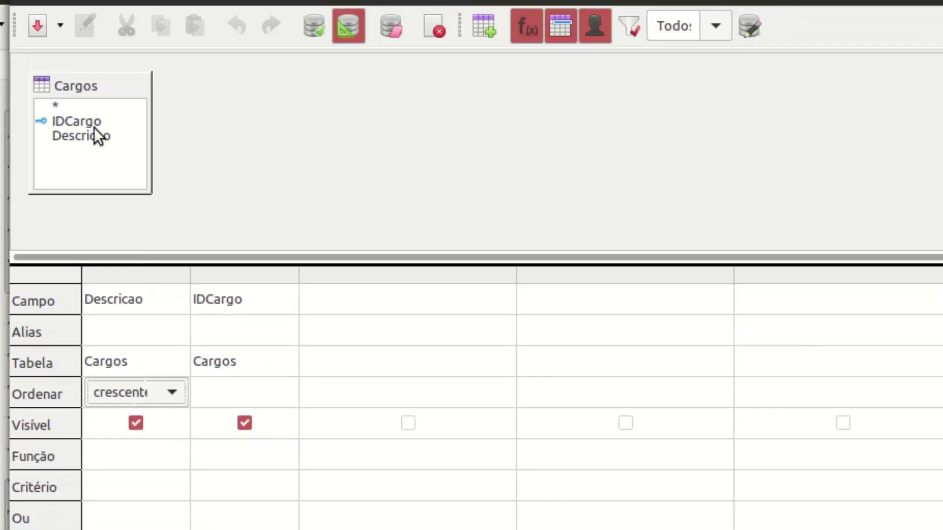
{"action": "left_click", "coordinate": [42, 33]}
{"action": "left_click", "coordinate": [353, 32]}
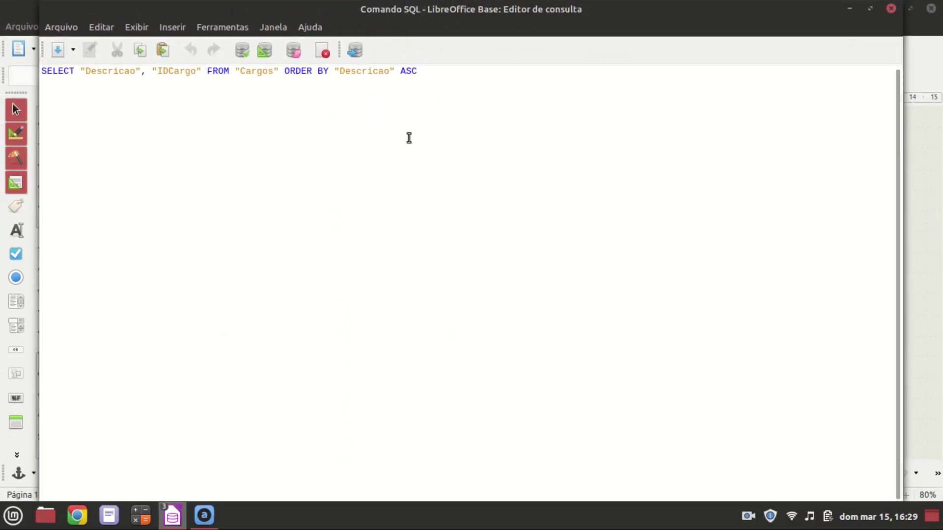
{"action": "left_click", "coordinate": [260, 54]}
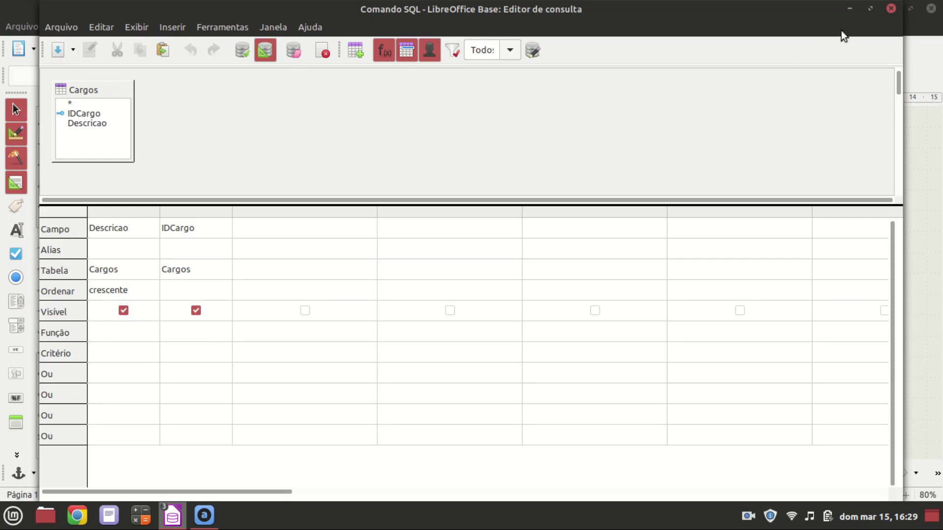
{"action": "left_click", "coordinate": [890, 8]}
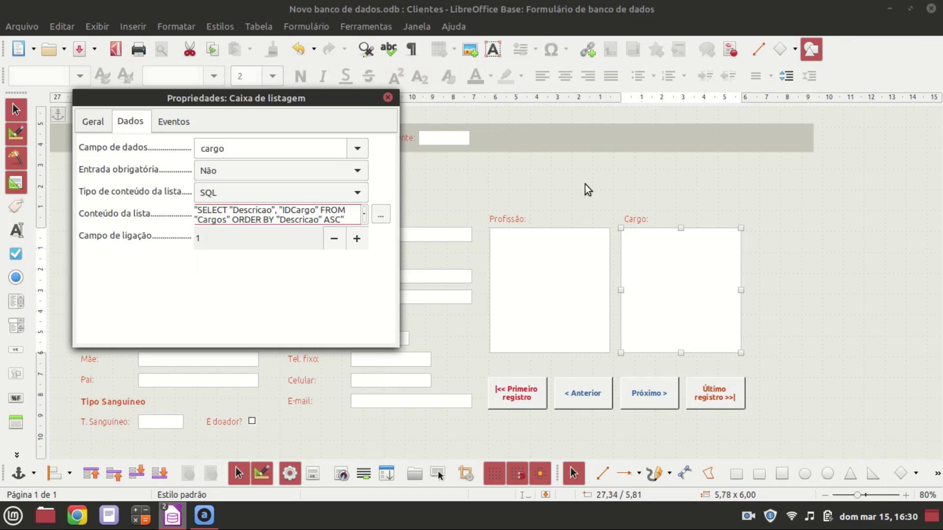
- Leave design mode and check the order of the entries in the Cargo list
{"action": "left_click", "coordinate": [262, 473]}
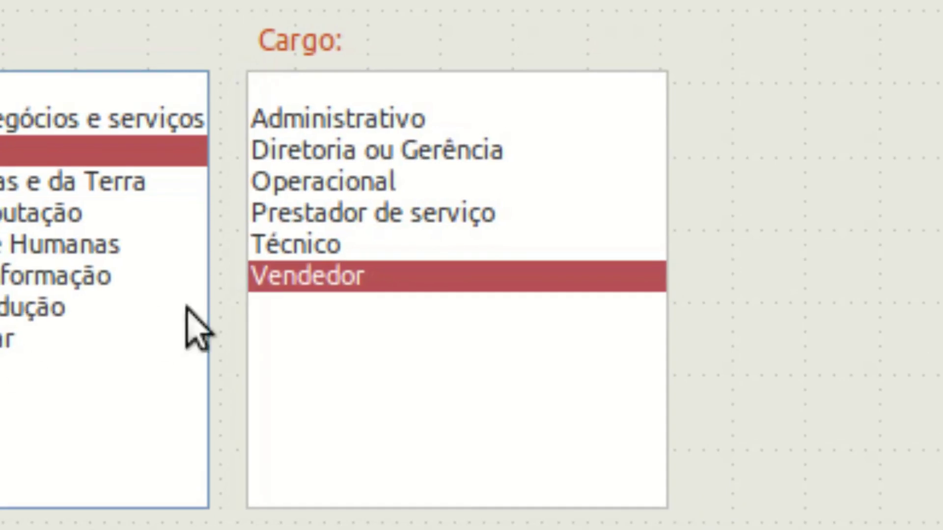
{"action": "left_click", "coordinate": [638, 289]}
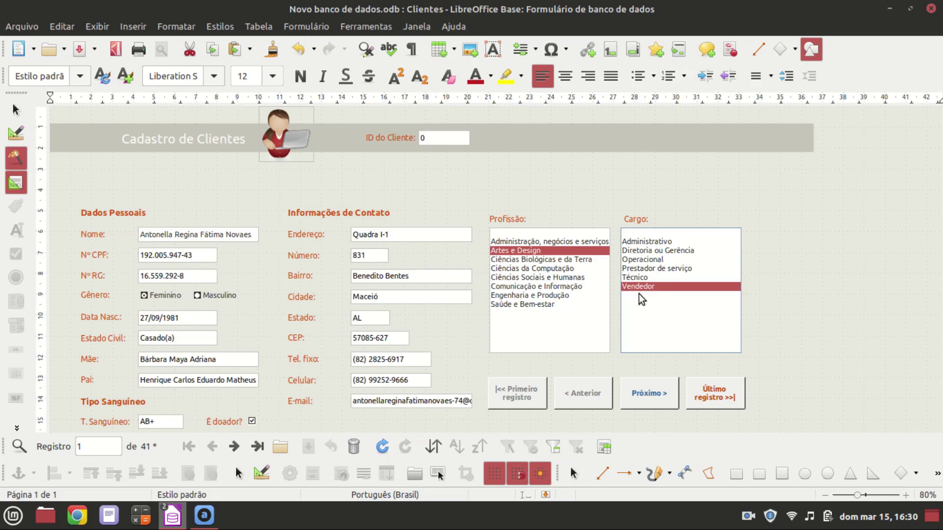
- Return to design mode and set the Cargo list box's Suspensa property to Sim
{"action": "left_click", "coordinate": [262, 473]}
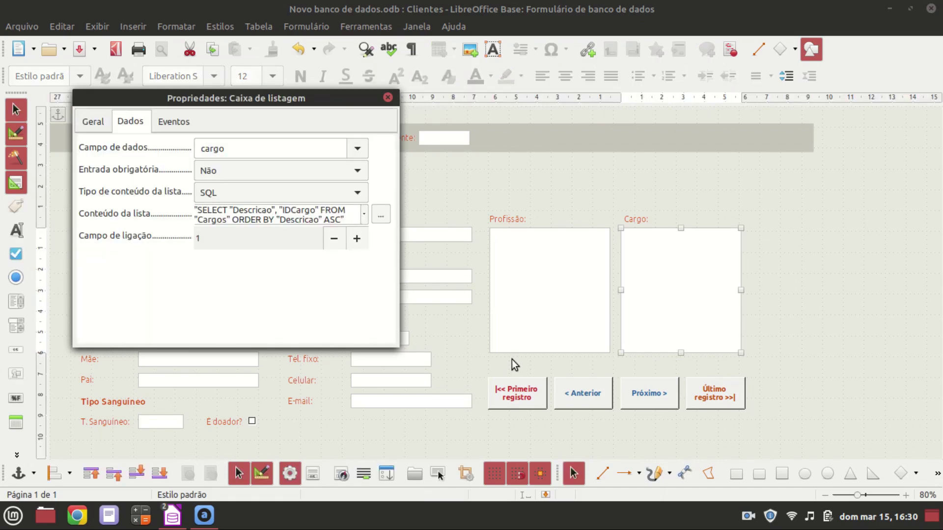
{"action": "left_click", "coordinate": [99, 127]}
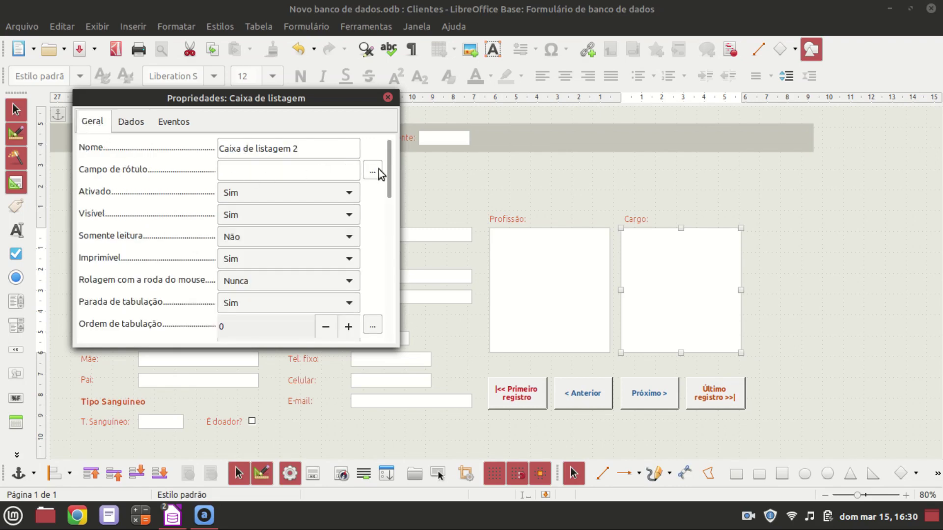
{"action": "left_click_drag", "start_coordinate": [390, 157], "coordinate": [387, 285]}
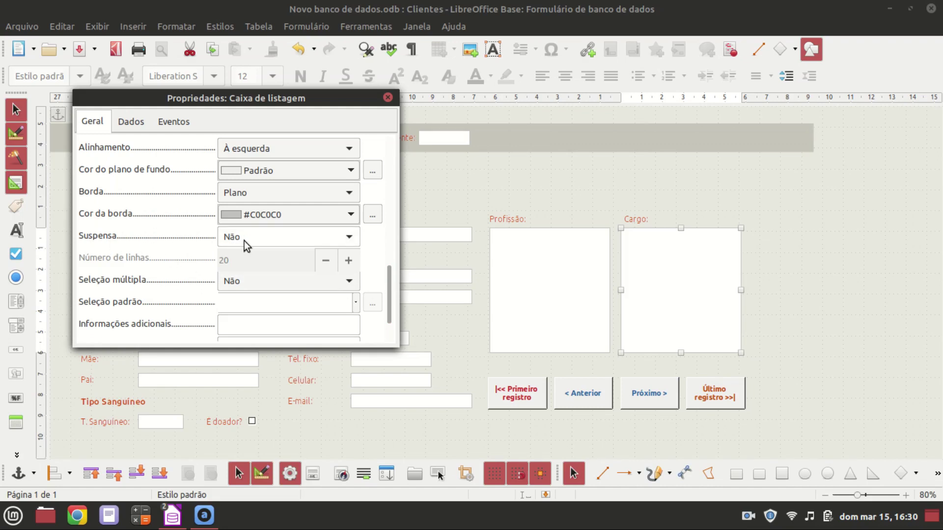
{"action": "left_click", "coordinate": [351, 240]}
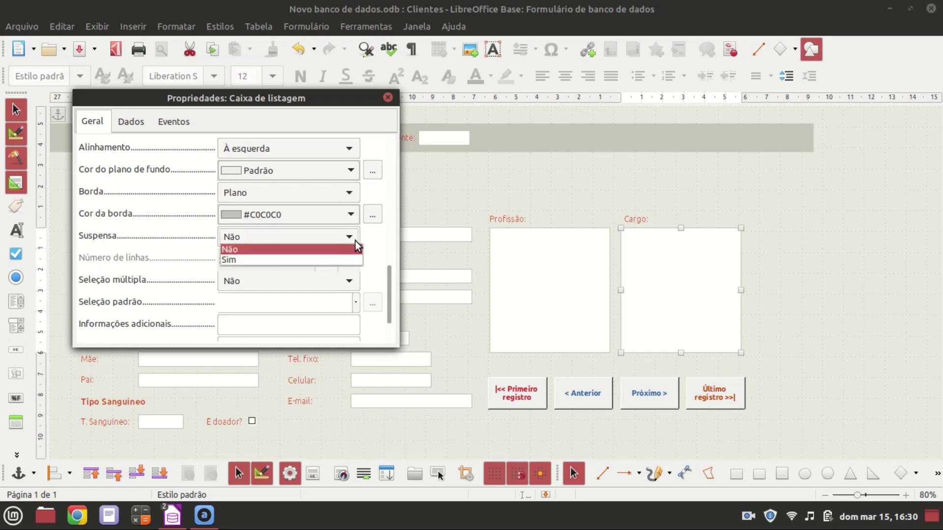
{"action": "left_click", "coordinate": [238, 260]}
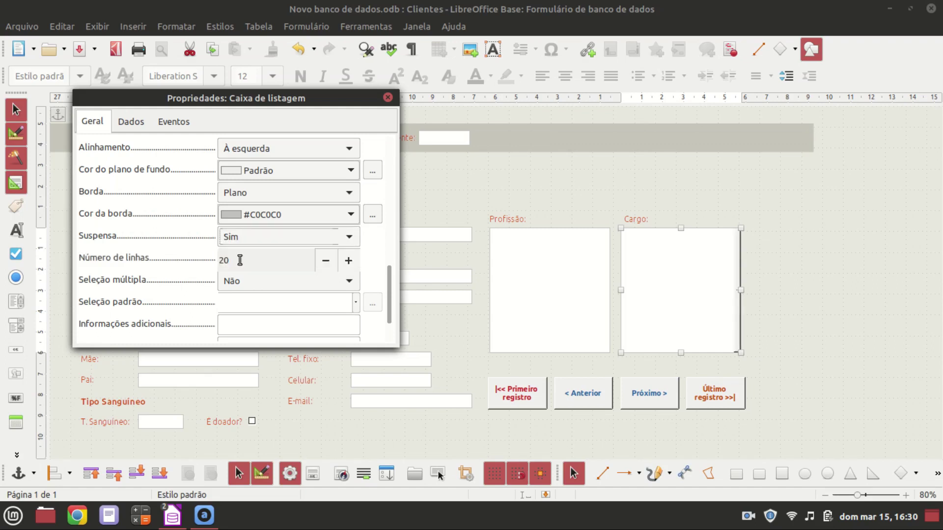
- Look up the Cidade text box's height and set the Cargo list box's height to 0,68 cm to match
{"action": "left_click_drag", "start_coordinate": [392, 290], "coordinate": [388, 223]}
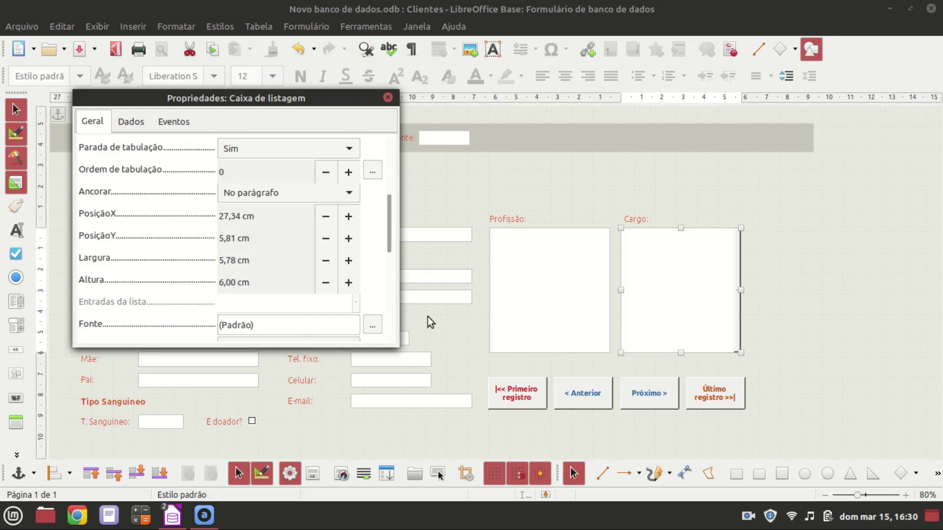
{"action": "left_click", "coordinate": [440, 301]}
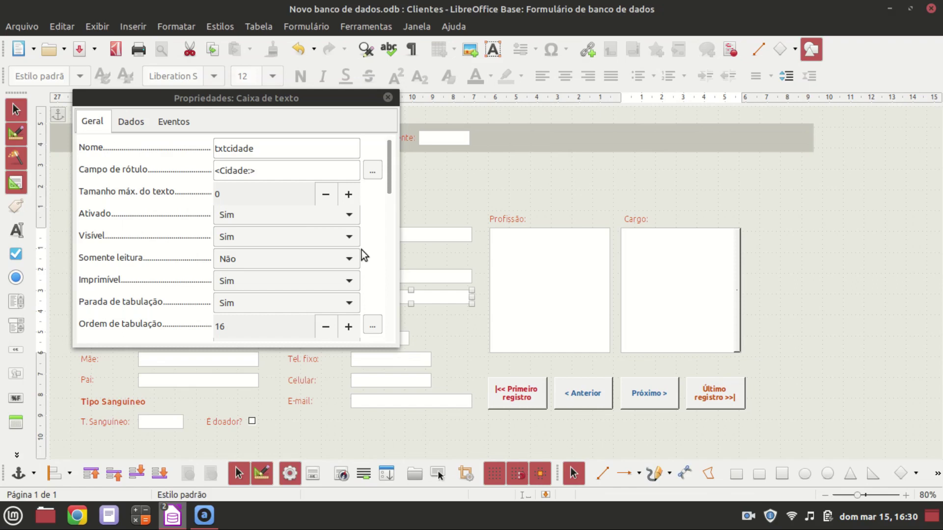
{"action": "left_click_drag", "start_coordinate": [388, 182], "coordinate": [393, 236]}
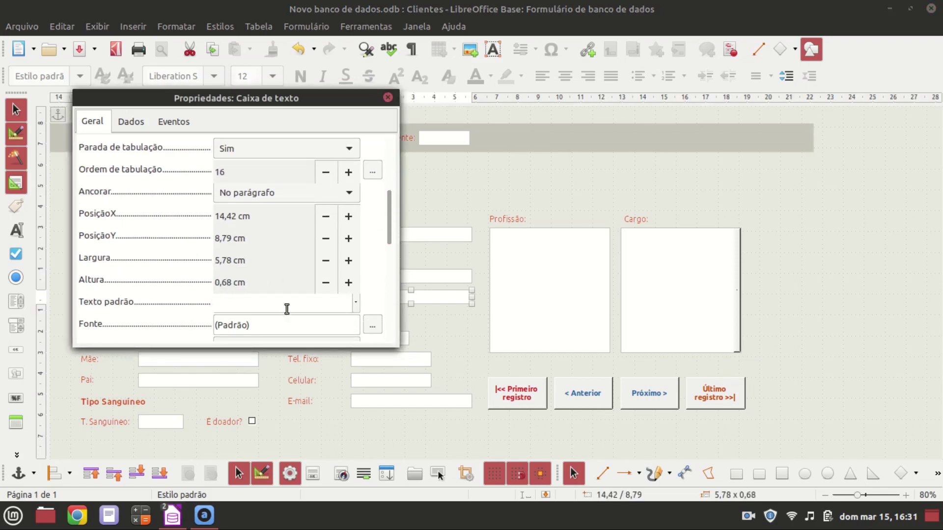
{"action": "left_click", "coordinate": [633, 307]}
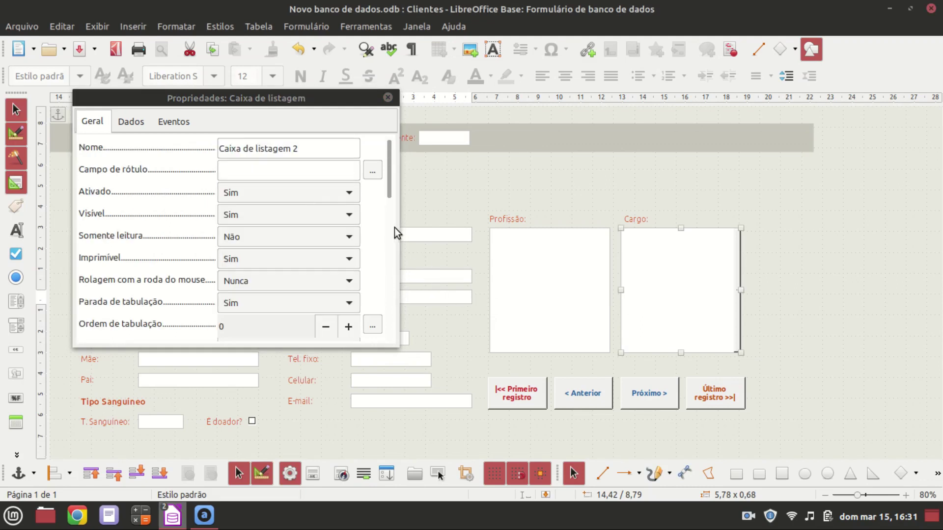
{"action": "left_click_drag", "start_coordinate": [390, 183], "coordinate": [392, 252]}
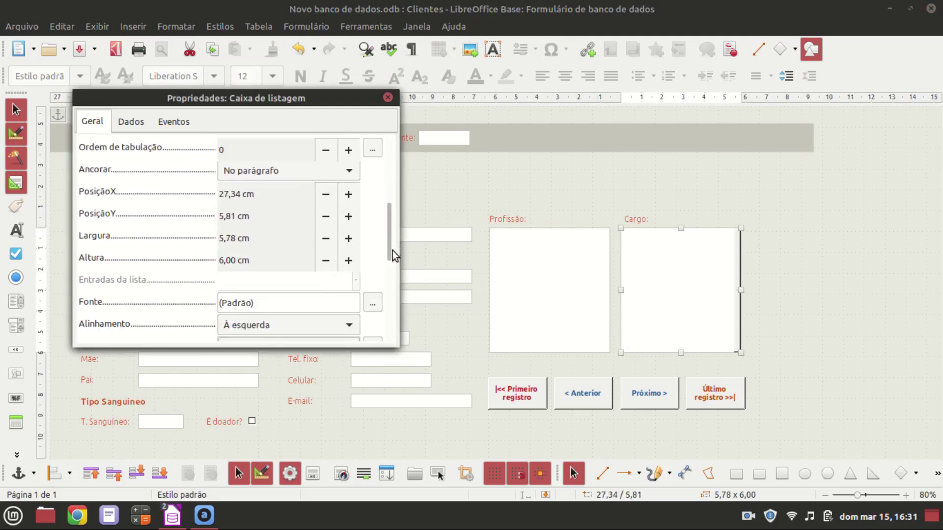
{"action": "double_click", "coordinate": [236, 260]}
{"action": "type", "text": "0,68"}
- Set the Profissão list box's Suspensa property to Sim
{"action": "left_click", "coordinate": [515, 298]}
{"action": "left_click_drag", "start_coordinate": [392, 181], "coordinate": [393, 294]}
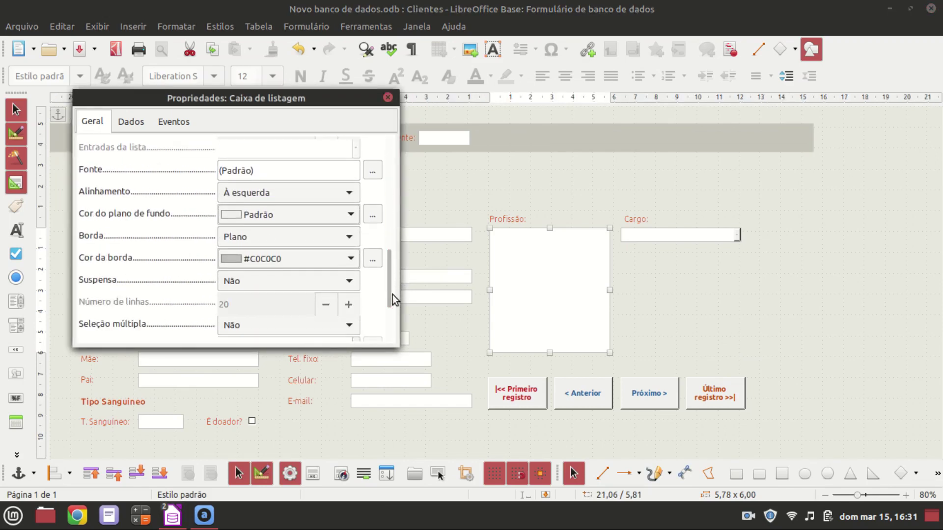
{"action": "left_click", "coordinate": [285, 281]}
{"action": "left_click", "coordinate": [287, 304]}
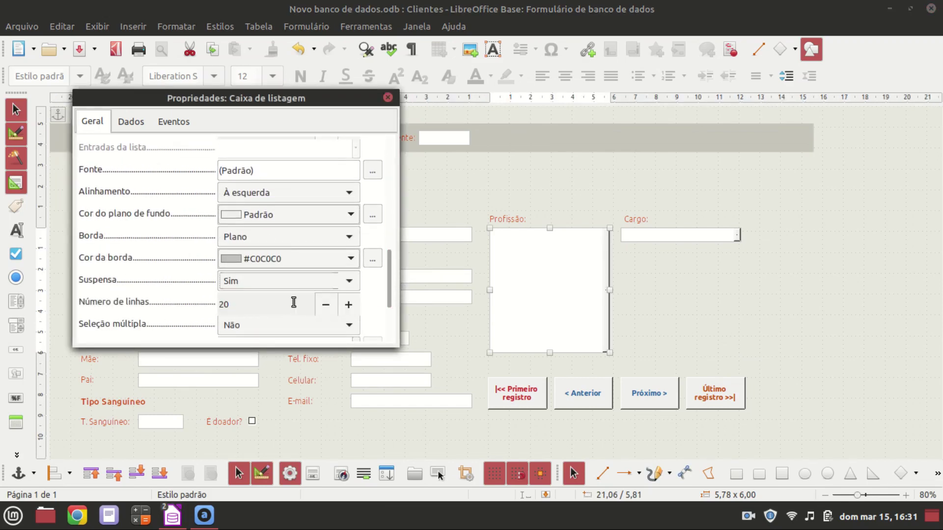
- Set the Profissão list box's height to 0,68 cm
{"action": "left_click_drag", "start_coordinate": [393, 282], "coordinate": [389, 209]}
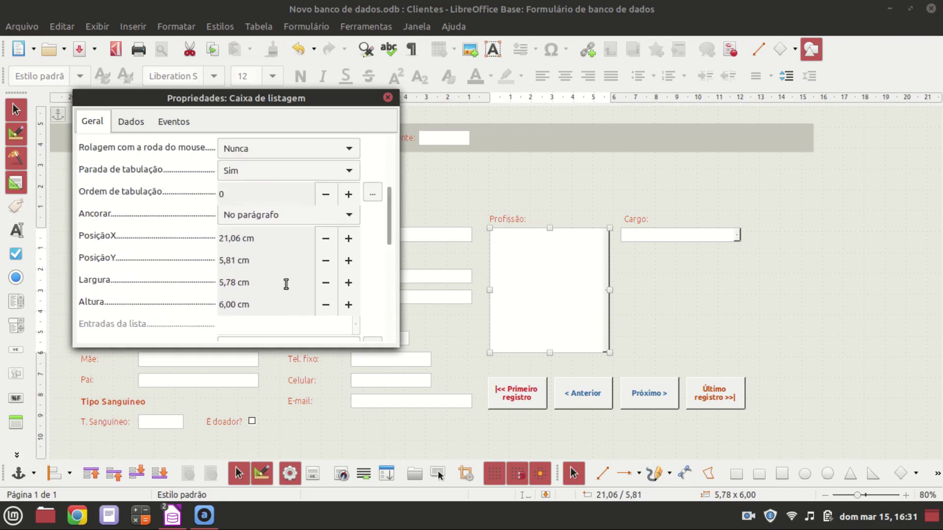
{"action": "left_click_drag", "start_coordinate": [236, 305], "coordinate": [215, 304]}
{"action": "type", "text": "0,68"}
{"action": "key", "text": "Tab"}
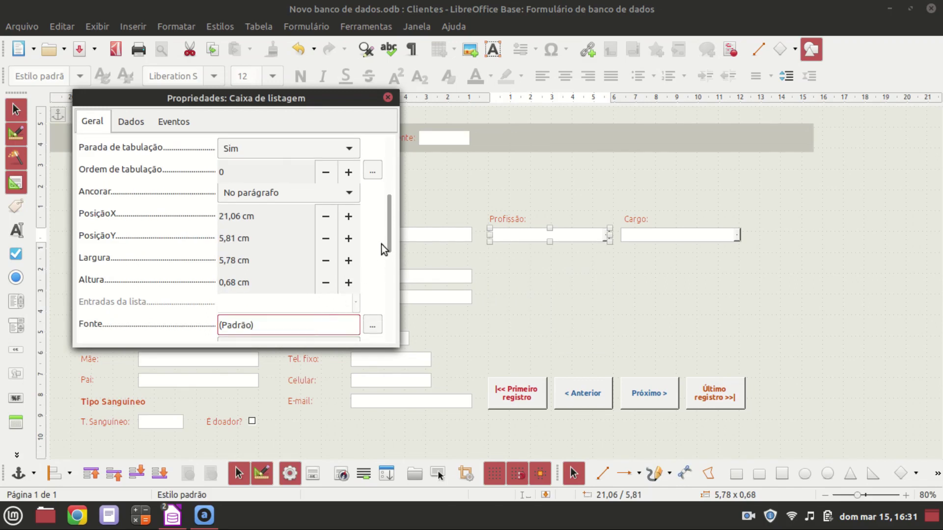
- Turn off the helplines shown while moving objects on the form
{"action": "left_click_drag", "start_coordinate": [388, 233], "coordinate": [389, 251]}
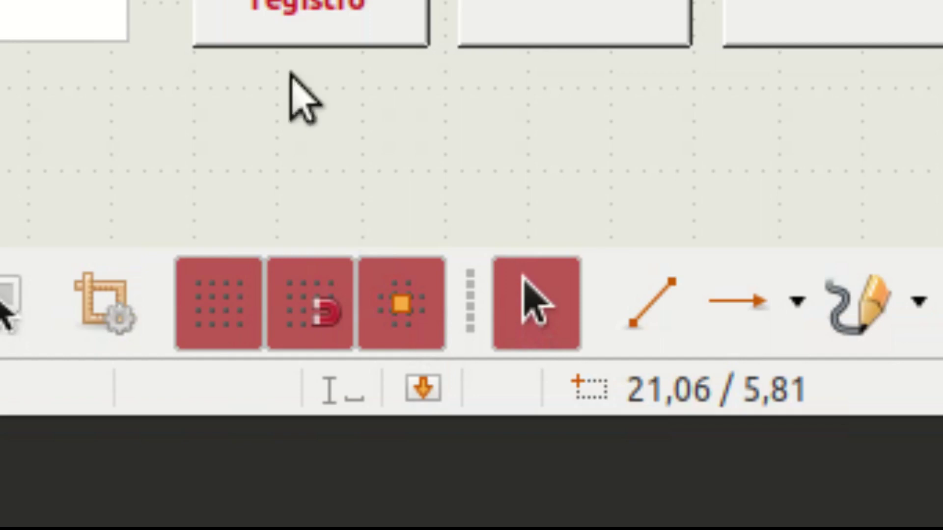
{"action": "left_click", "coordinate": [392, 302]}
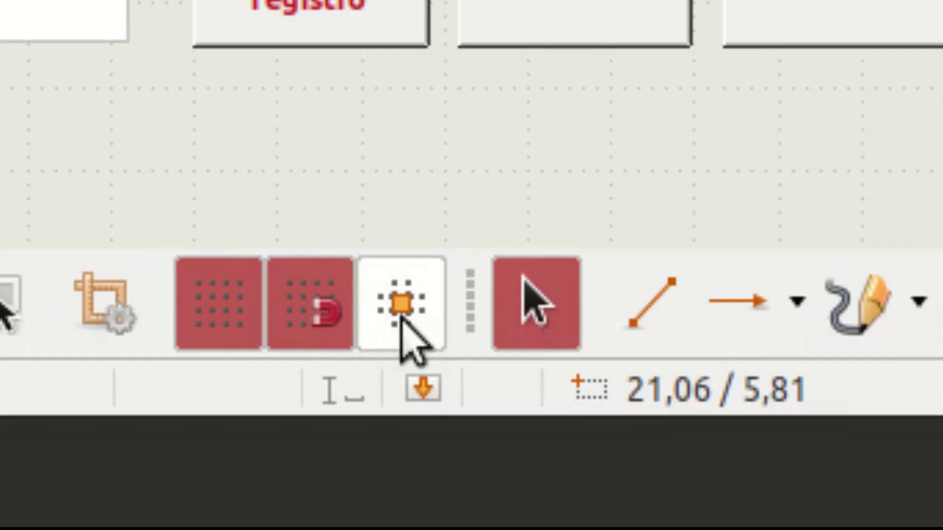
- Turn the helplines back on and move the Profissão and Cargo list boxes above the Nome and Endereço columns, aligned with their text boxes
{"action": "left_click", "coordinate": [413, 316]}
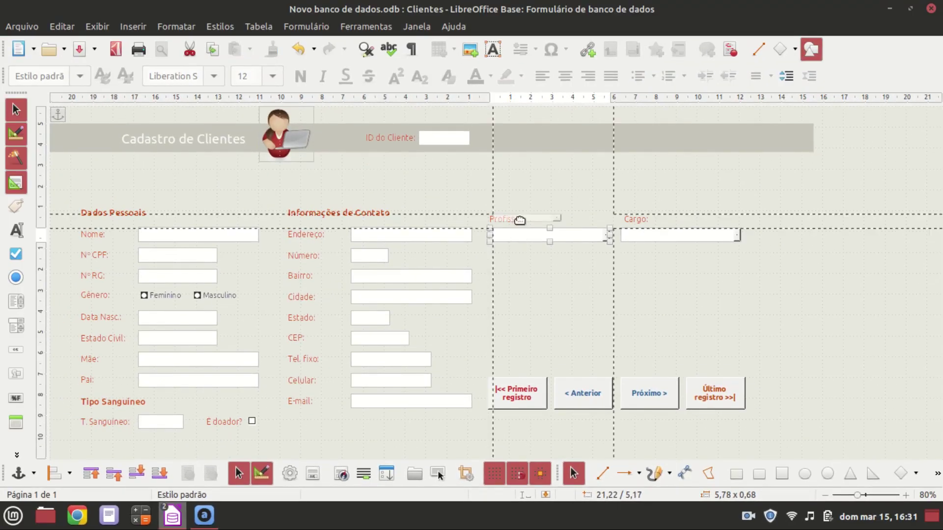
{"action": "left_click_drag", "start_coordinate": [520, 220], "coordinate": [166, 195]}
{"action": "left_click_drag", "start_coordinate": [625, 238], "coordinate": [388, 193]}
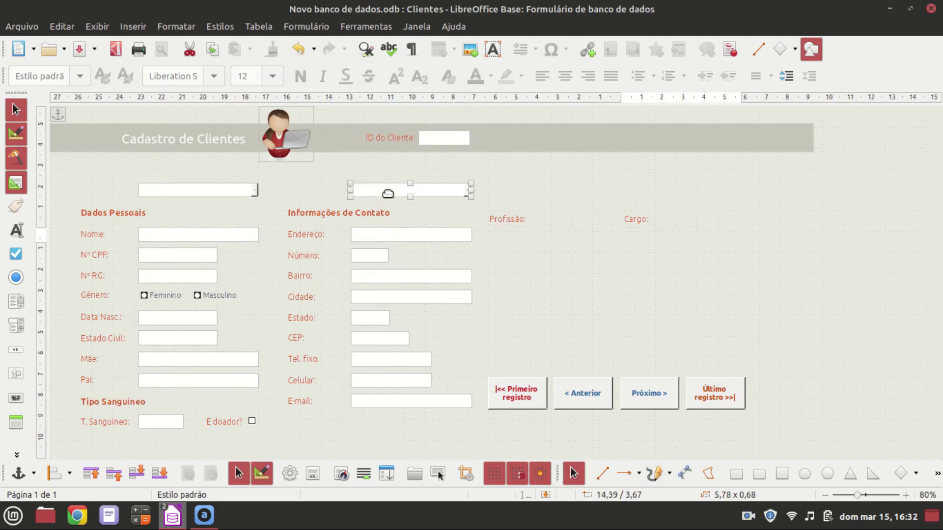
- Move the Profissão and Cargo labels beside their list boxes, aligned with the label columns below
{"action": "left_click_drag", "start_coordinate": [510, 221], "coordinate": [94, 192]}
{"action": "left_click", "coordinate": [630, 220]}
{"action": "left_click_drag", "start_coordinate": [629, 219], "coordinate": [299, 192]}
{"action": "left_click", "coordinate": [514, 254]}
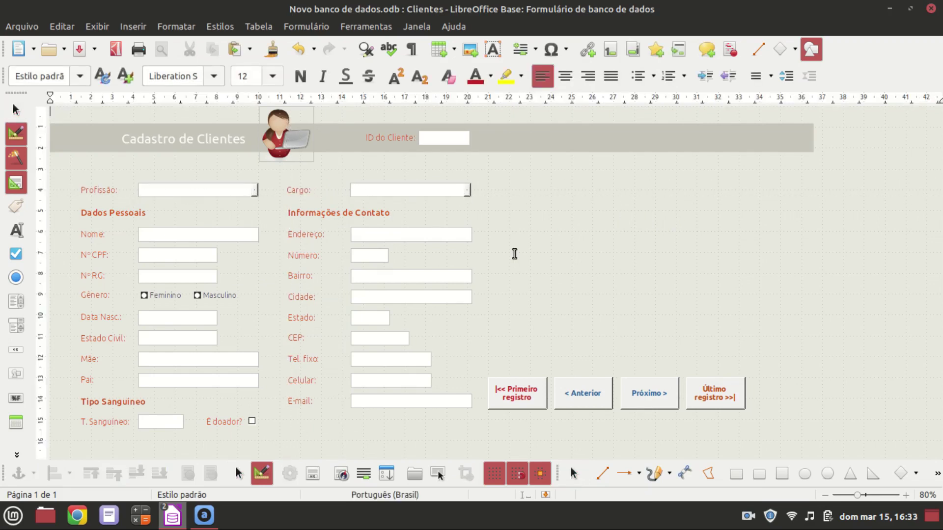
- Leave design mode and browse the client records through to the last one, checking the Profissão and Cargo values
{"action": "left_click", "coordinate": [261, 475]}
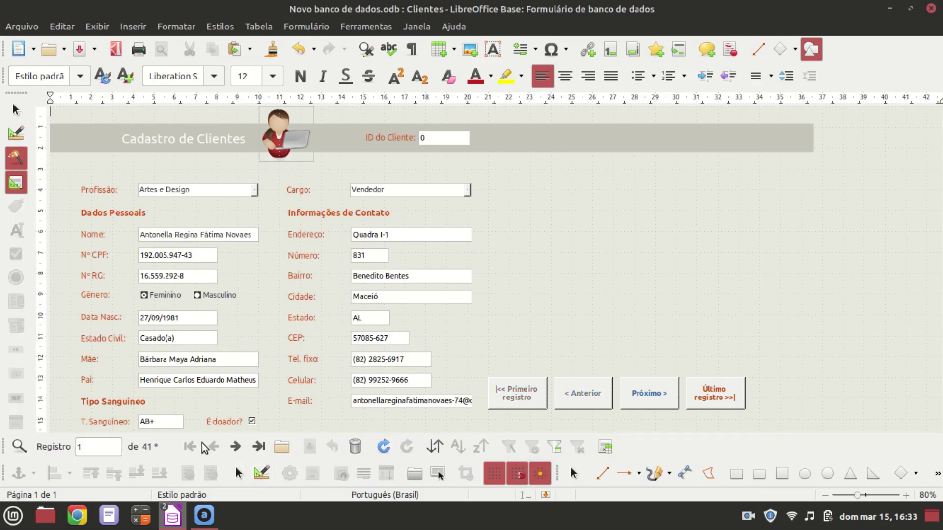
{"action": "left_click", "coordinate": [239, 447]}
{"action": "left_click", "coordinate": [238, 447]}
{"action": "double_click", "coordinate": [238, 447]}
{"action": "left_click", "coordinate": [238, 447]}
{"action": "left_click", "coordinate": [238, 447]}
{"action": "left_click", "coordinate": [238, 447]}
{"action": "double_click", "coordinate": [239, 447]}
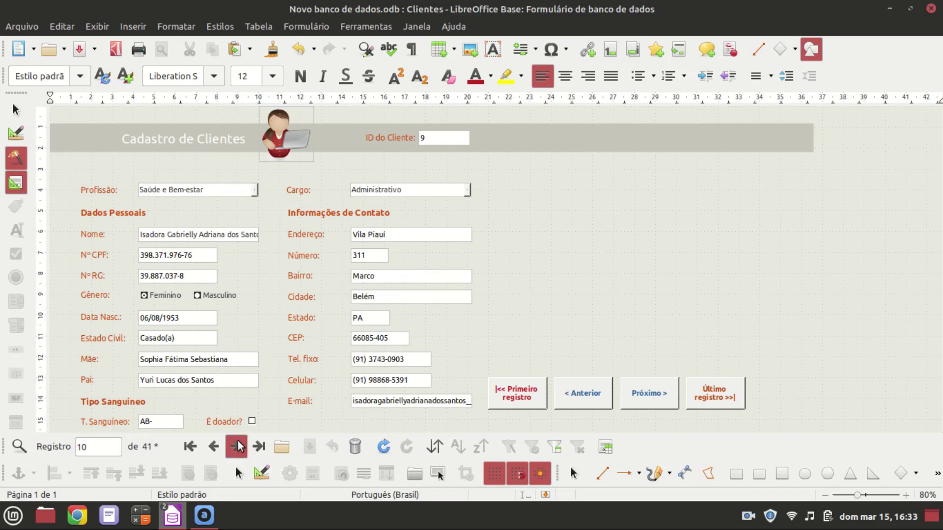
{"action": "left_click", "coordinate": [239, 447]}
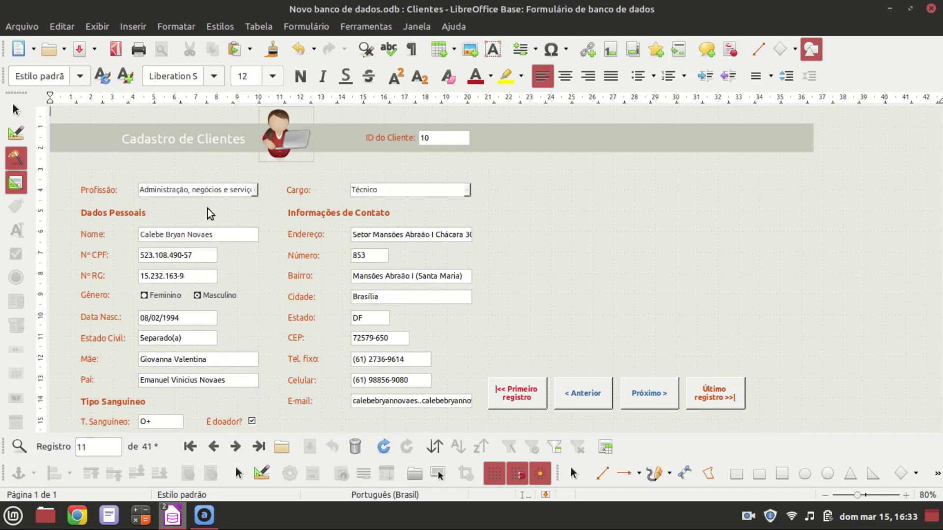
{"action": "left_click", "coordinate": [259, 447]}
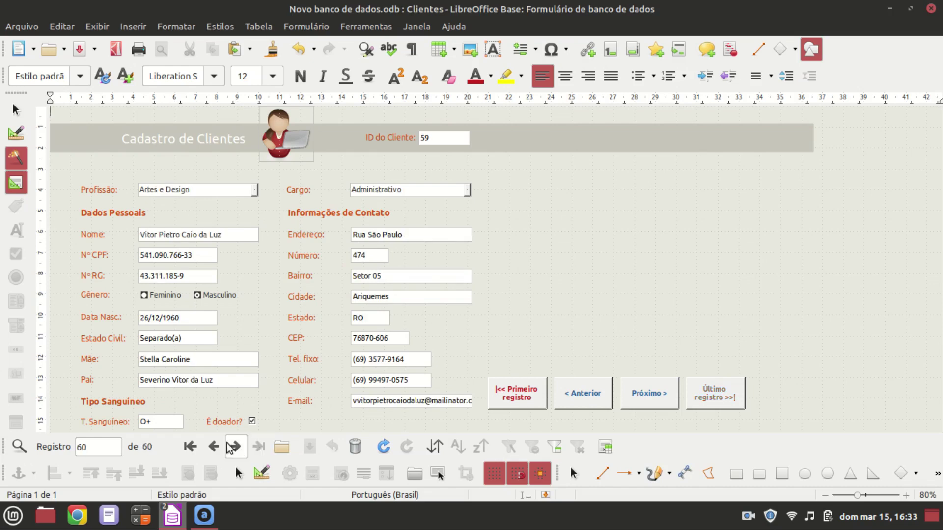
- Return to the start of the records, advance to record 10 and examine the options in the Profissão and Cargo drop-down lists
{"action": "left_click", "coordinate": [190, 446]}
{"action": "left_click", "coordinate": [240, 451]}
{"action": "left_click", "coordinate": [239, 451]}
{"action": "left_click", "coordinate": [239, 451]}
{"action": "left_click", "coordinate": [240, 451]}
{"action": "left_click", "coordinate": [255, 192]}
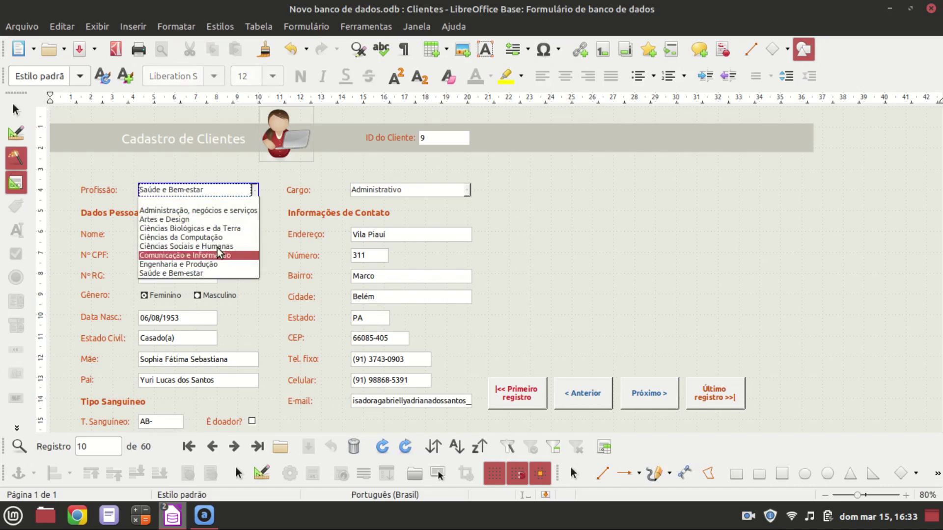
{"action": "left_click", "coordinate": [293, 229]}
{"action": "left_click", "coordinate": [466, 191]}
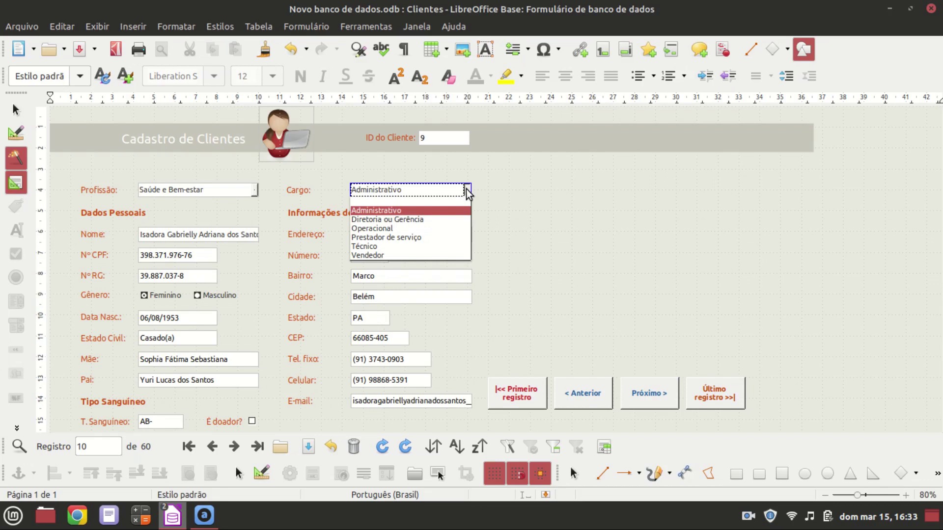
{"action": "left_click", "coordinate": [467, 191]}
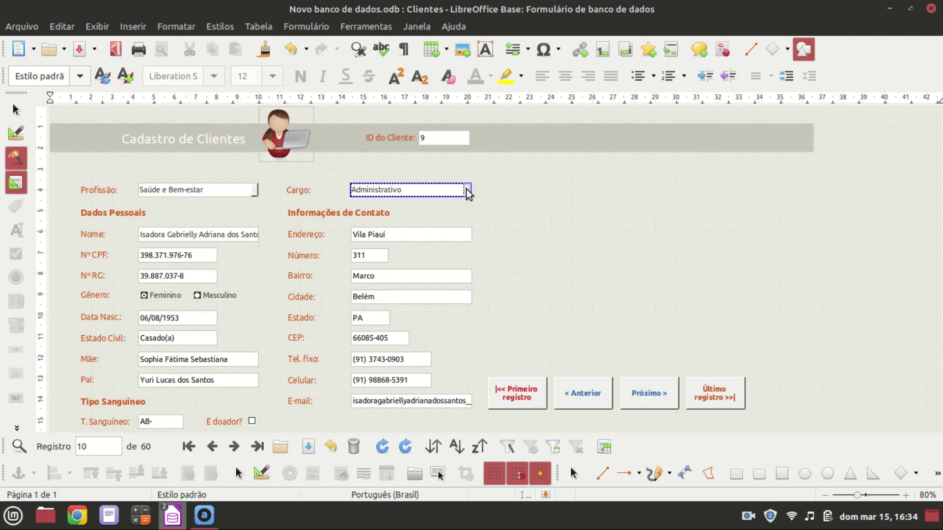
- Re-enter design mode and draw a list box about 7,00 x 4,34 cm below the T. Sanguíneo field
{"action": "left_click", "coordinate": [260, 474]}
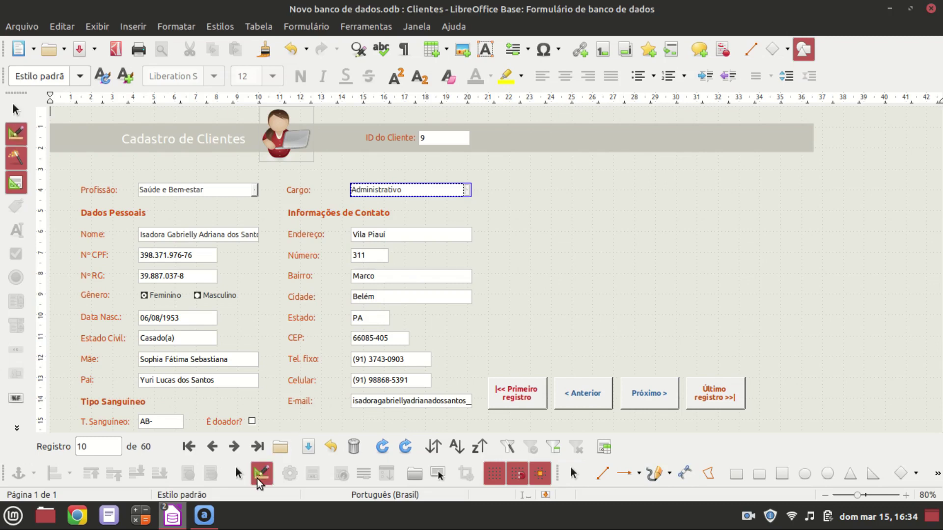
{"action": "left_click", "coordinate": [825, 495]}
{"action": "left_click", "coordinate": [825, 495]}
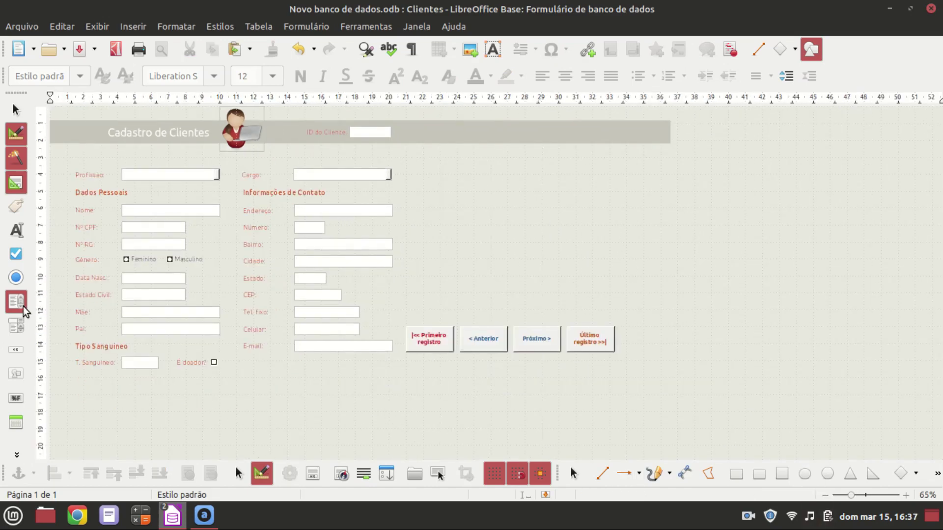
{"action": "left_click", "coordinate": [22, 305]}
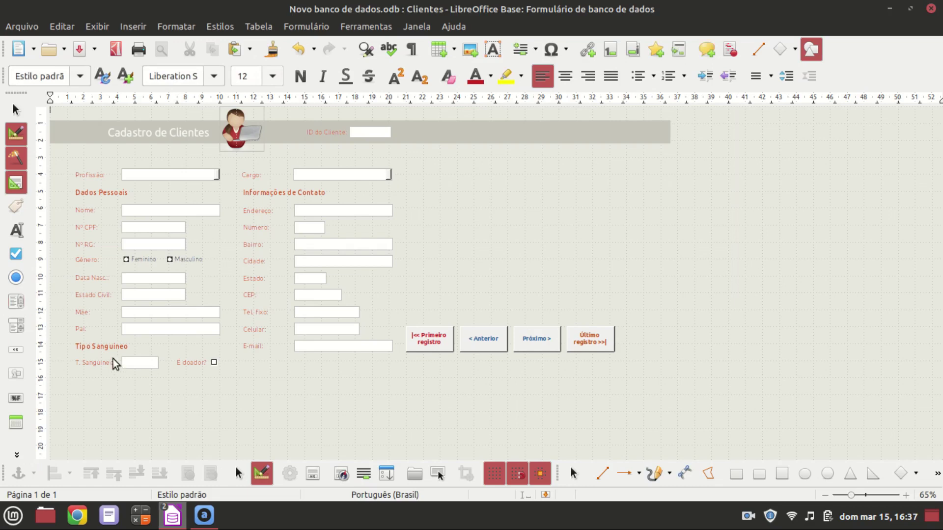
{"action": "left_click", "coordinate": [20, 111]}
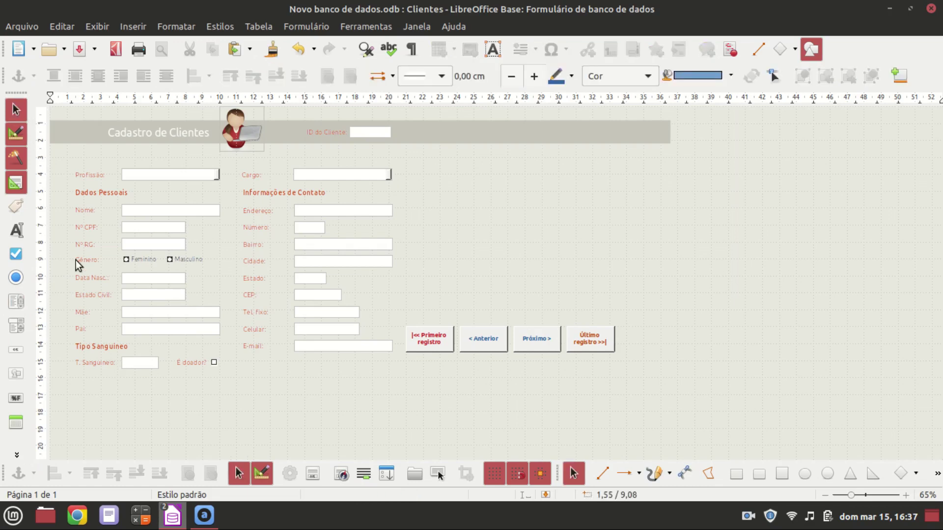
{"action": "left_click", "coordinate": [24, 305]}
{"action": "left_click_drag", "start_coordinate": [123, 378], "coordinate": [241, 449]}
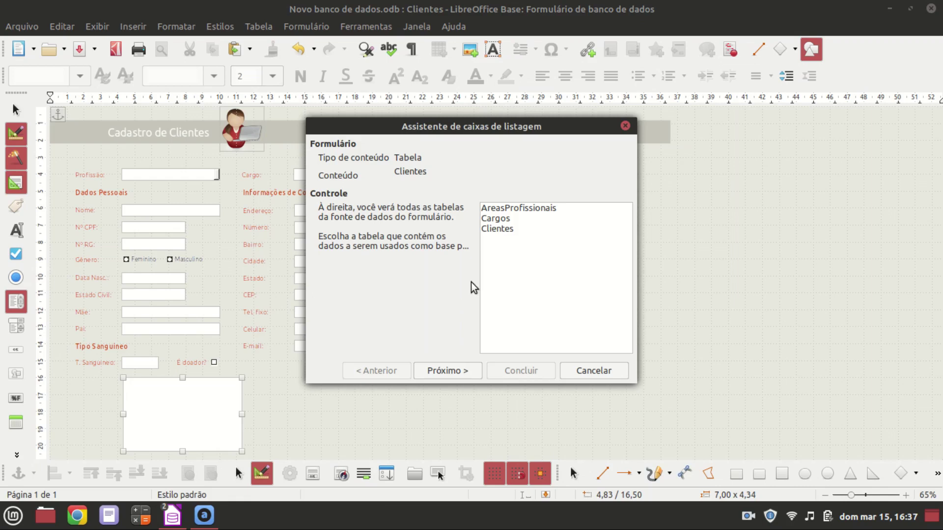
- Choose the Clientes table as the list box's data source and tiposanguineo as its display field
{"action": "left_click", "coordinate": [496, 232]}
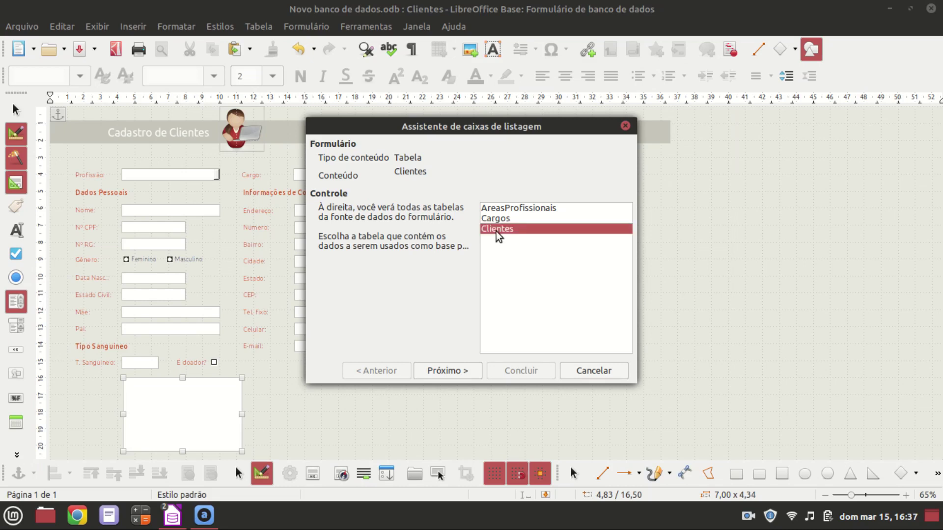
{"action": "left_click", "coordinate": [446, 377]}
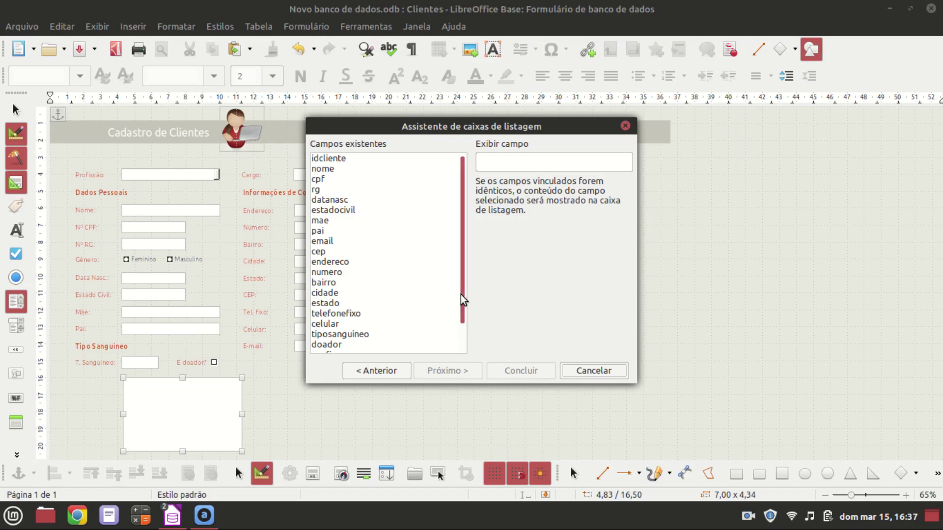
{"action": "left_click_drag", "start_coordinate": [461, 295], "coordinate": [462, 328]}
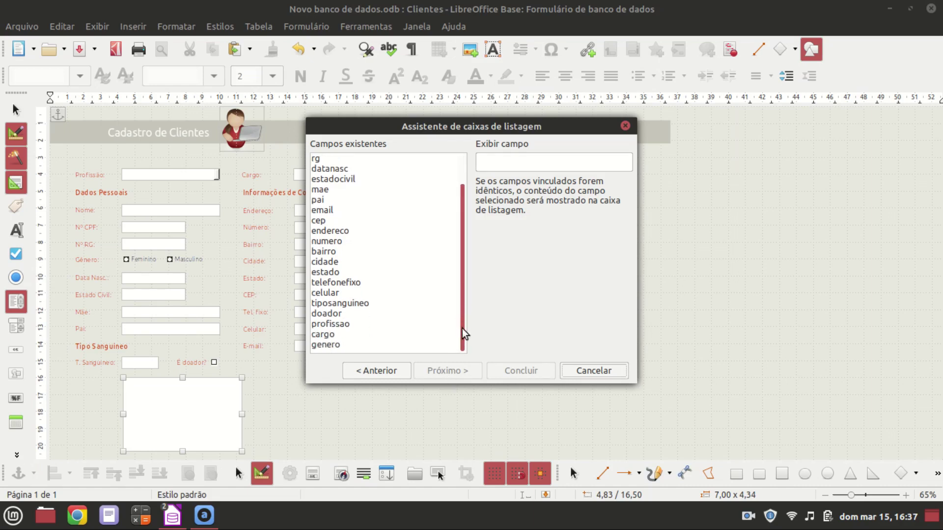
{"action": "left_click", "coordinate": [337, 304]}
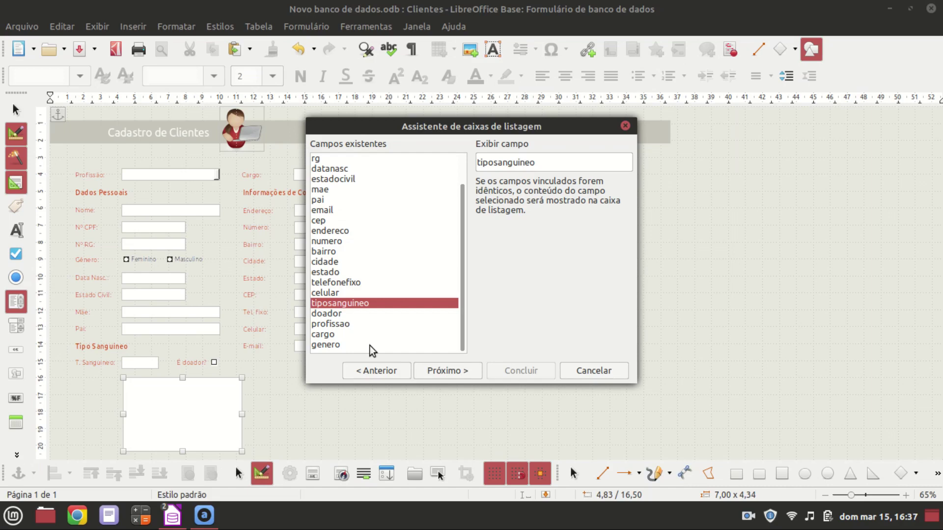
{"action": "left_click", "coordinate": [440, 369]}
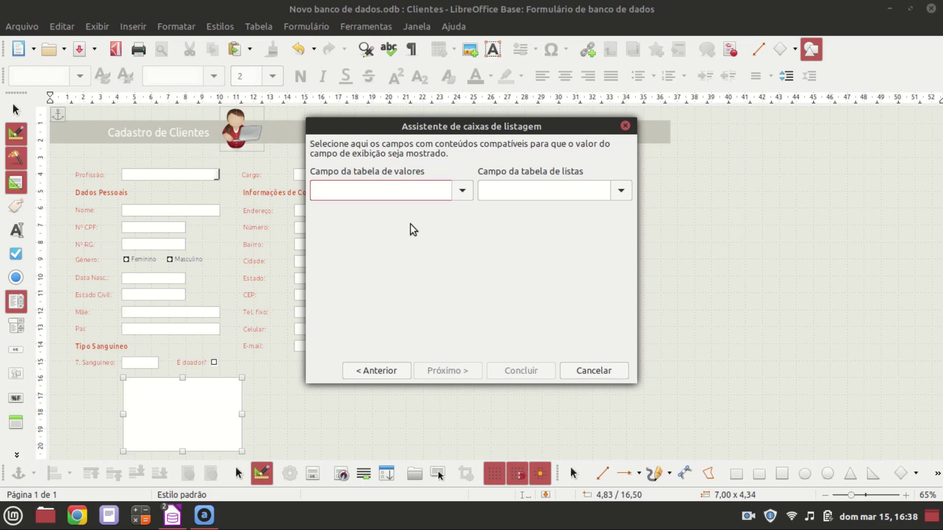
- Link the value table's tiposanguineo field to the list table's tiposanguineo field and finish the list box wizard
{"action": "left_click", "coordinate": [462, 193]}
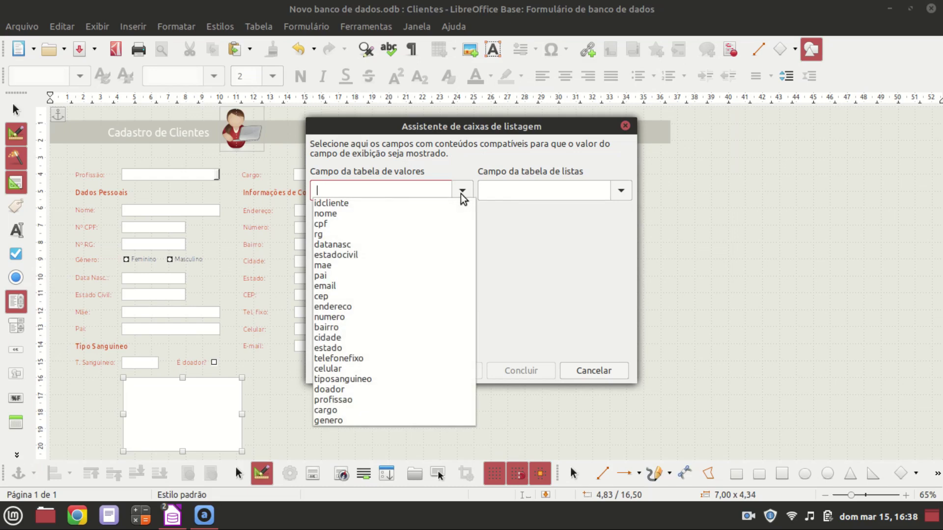
{"action": "left_click", "coordinate": [462, 193]}
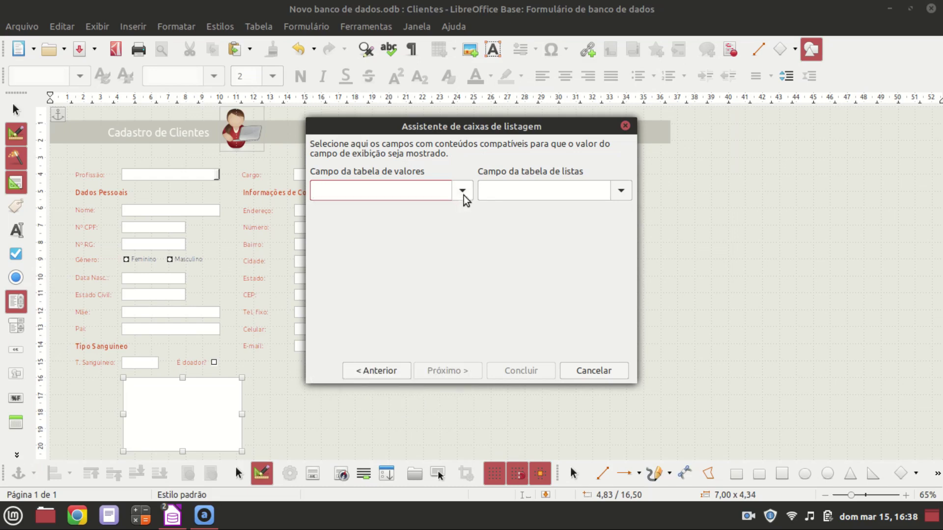
{"action": "left_click", "coordinate": [622, 191]}
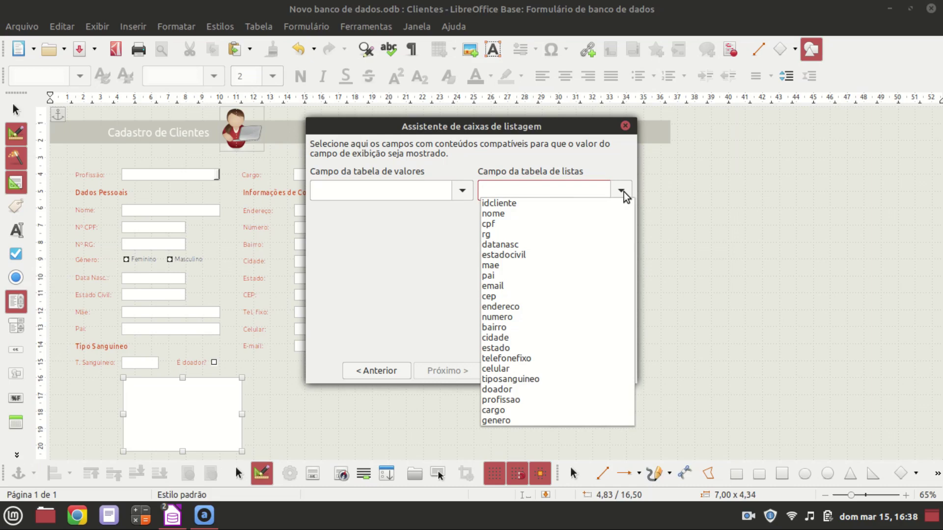
{"action": "left_click", "coordinate": [462, 191]}
{"action": "left_click", "coordinate": [462, 191]}
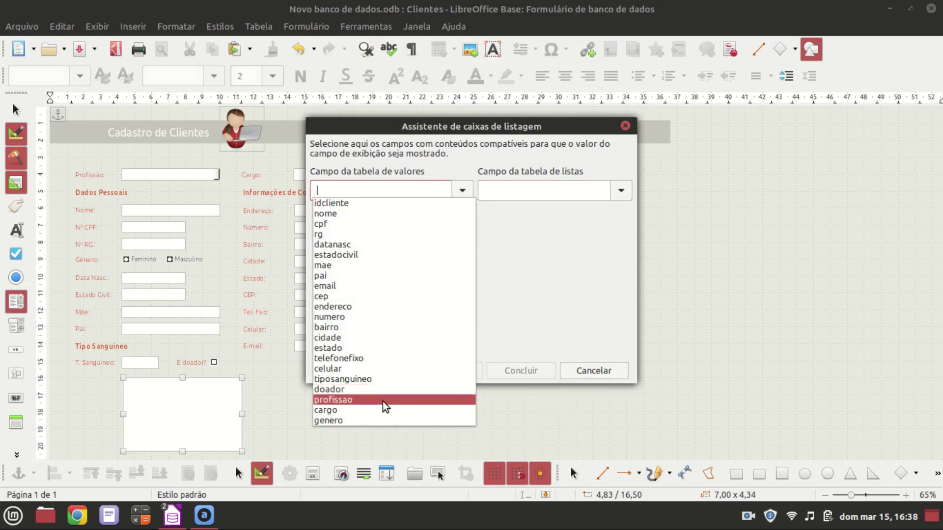
{"action": "left_click", "coordinate": [545, 264]}
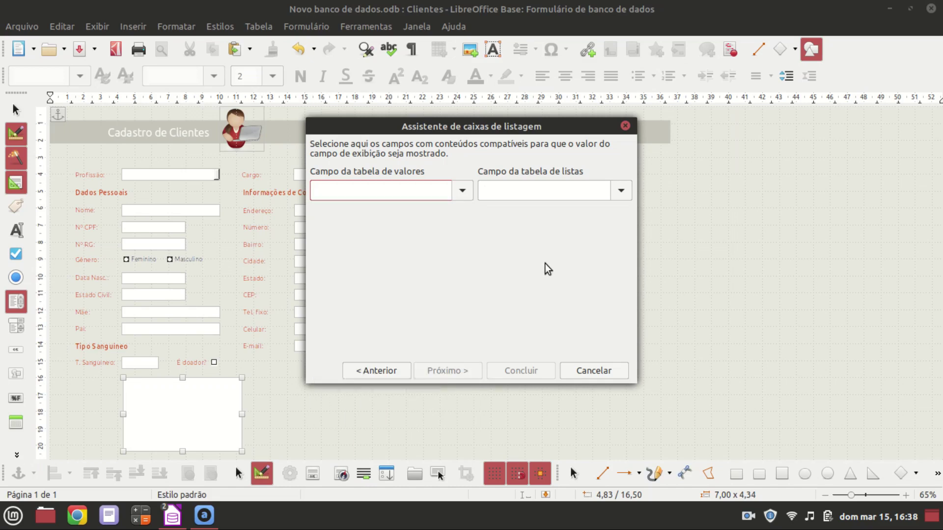
{"action": "left_click", "coordinate": [464, 192]}
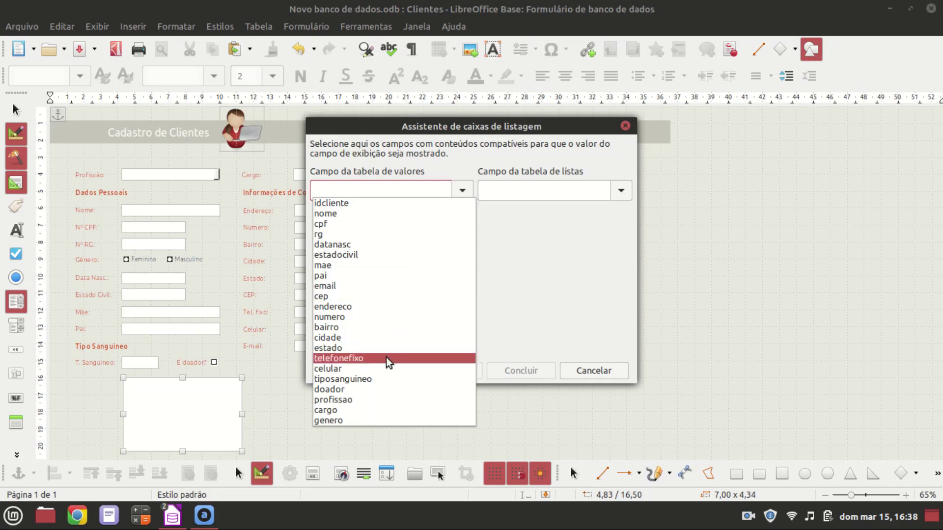
{"action": "left_click", "coordinate": [325, 380]}
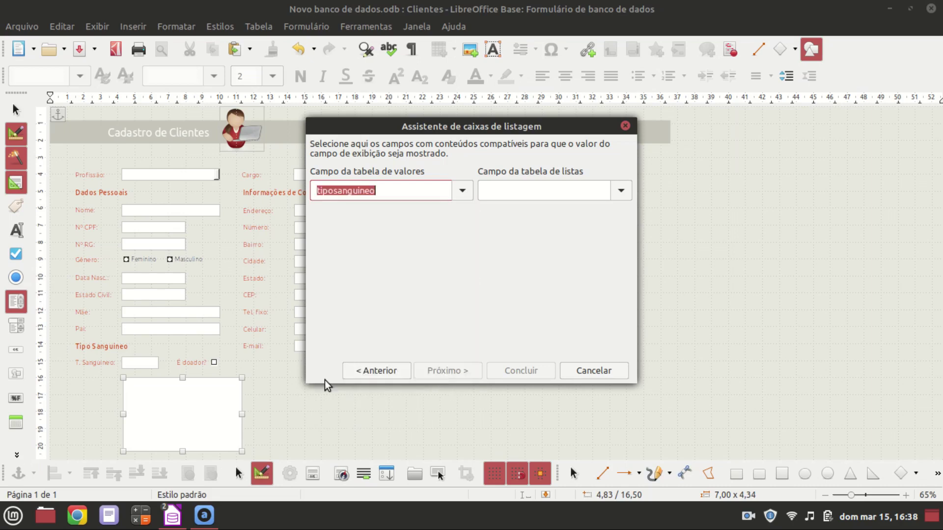
{"action": "left_click", "coordinate": [623, 197]}
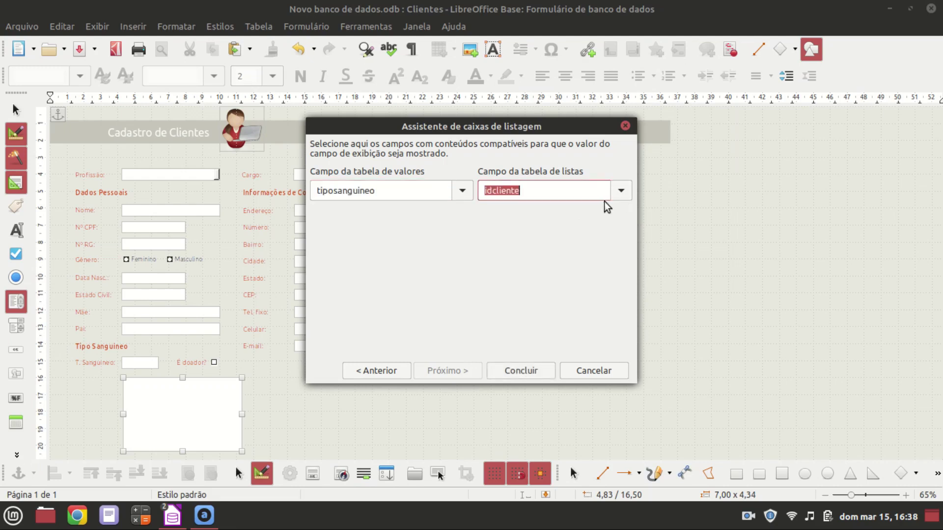
{"action": "left_click", "coordinate": [619, 196]}
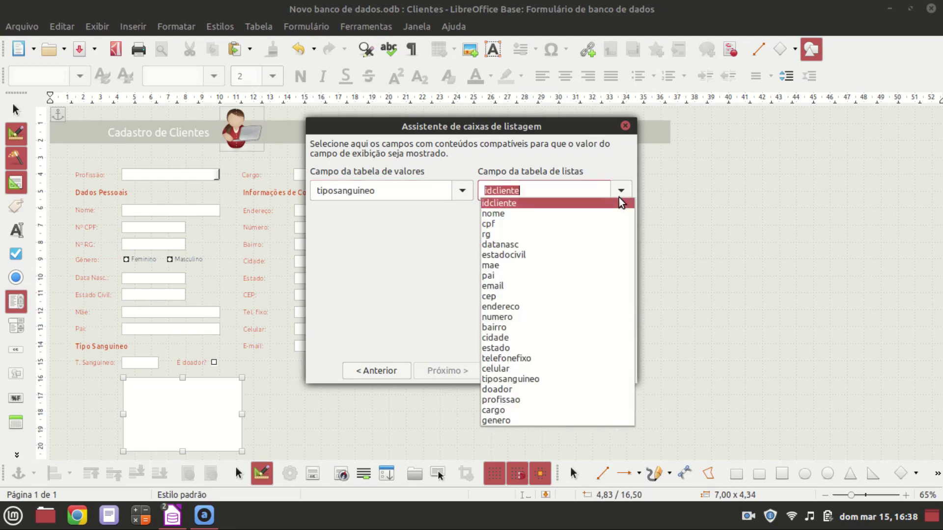
{"action": "left_click", "coordinate": [514, 378]}
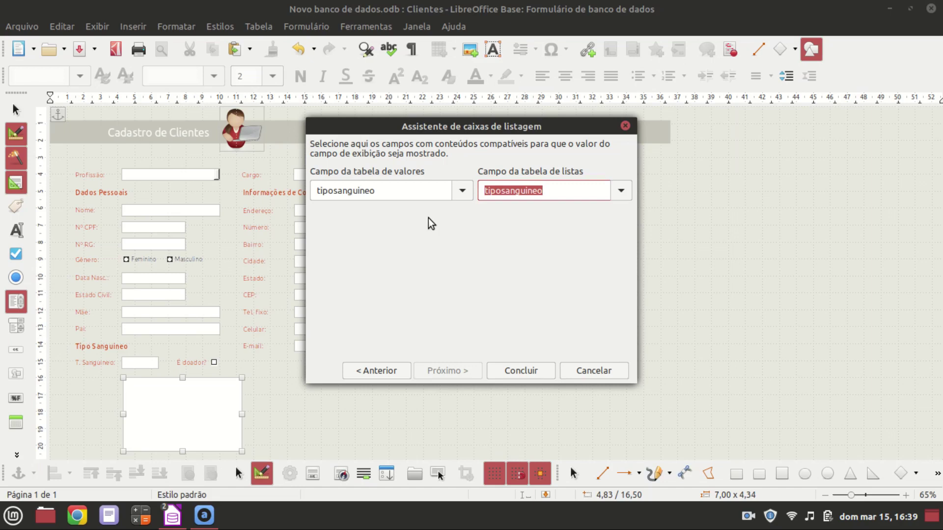
{"action": "left_click", "coordinate": [501, 370]}
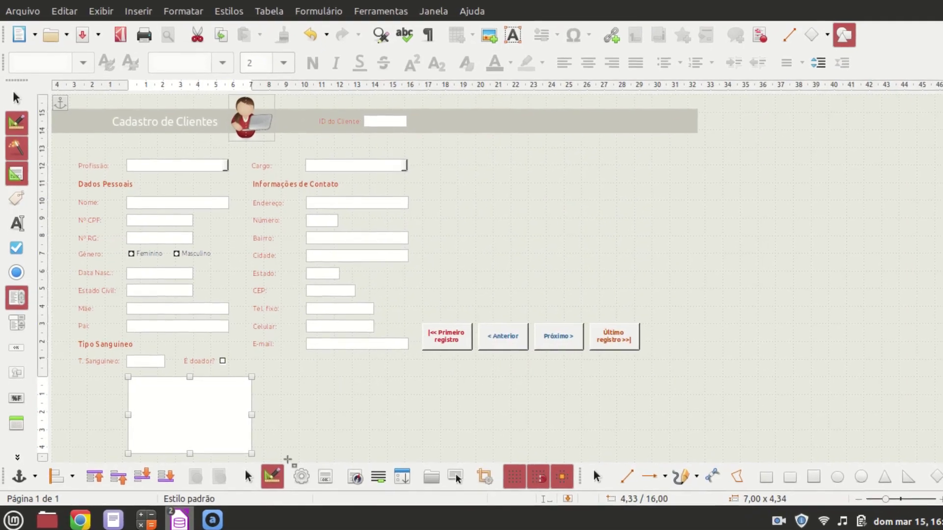
- Leave design mode, advance through the records to record 25, jump to the last record and examine the blood type list box entries
{"action": "left_click", "coordinate": [264, 474]}
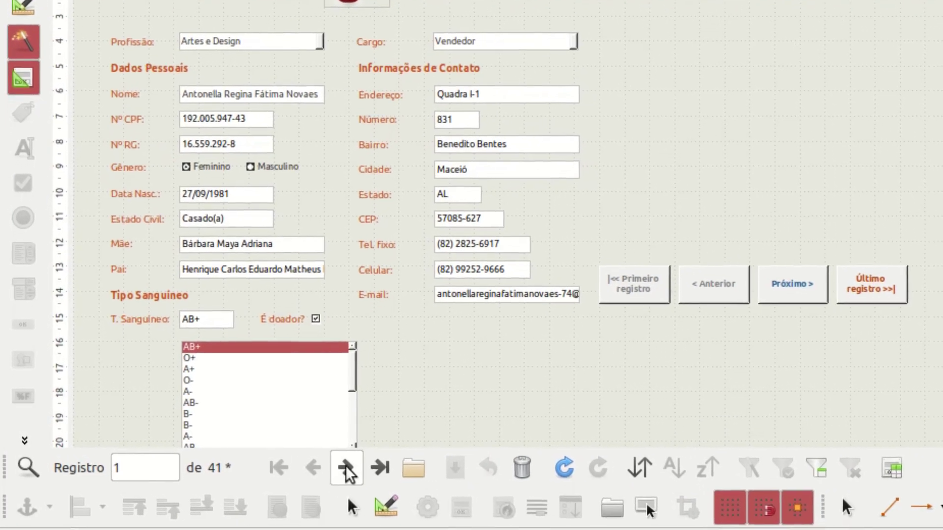
{"action": "left_click", "coordinate": [337, 466]}
{"action": "left_click", "coordinate": [338, 466]}
{"action": "left_click", "coordinate": [337, 467]}
{"action": "left_click", "coordinate": [338, 467]}
{"action": "left_click", "coordinate": [372, 472]}
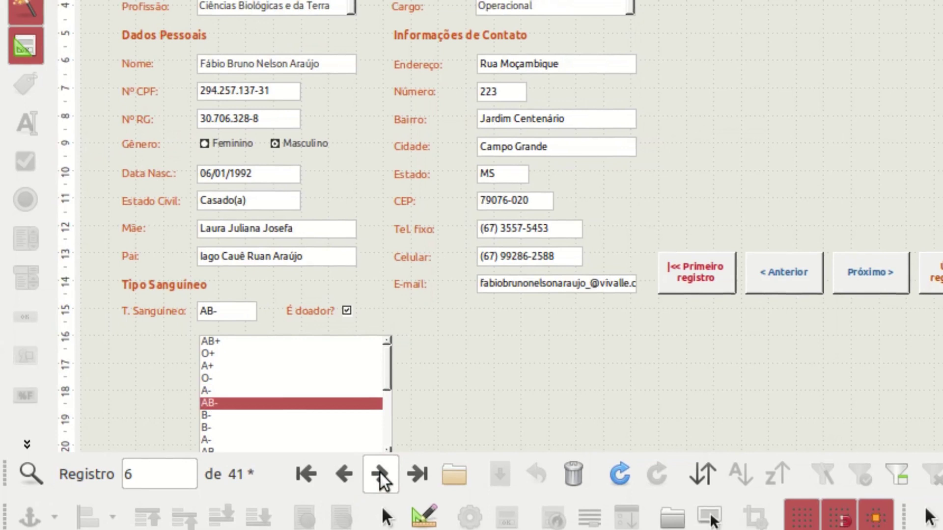
{"action": "left_click", "coordinate": [372, 472]}
{"action": "left_click", "coordinate": [372, 473]}
{"action": "left_click", "coordinate": [372, 473]}
{"action": "left_click", "coordinate": [405, 479]}
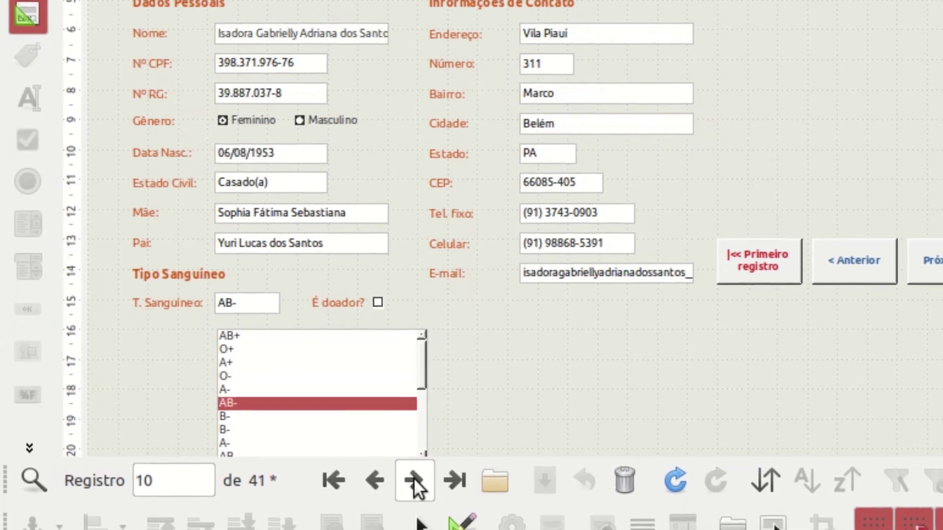
{"action": "left_click", "coordinate": [405, 479]}
{"action": "left_click", "coordinate": [406, 479]}
{"action": "left_click", "coordinate": [405, 479]}
{"action": "left_click", "coordinate": [406, 479]}
{"action": "left_click", "coordinate": [440, 484]}
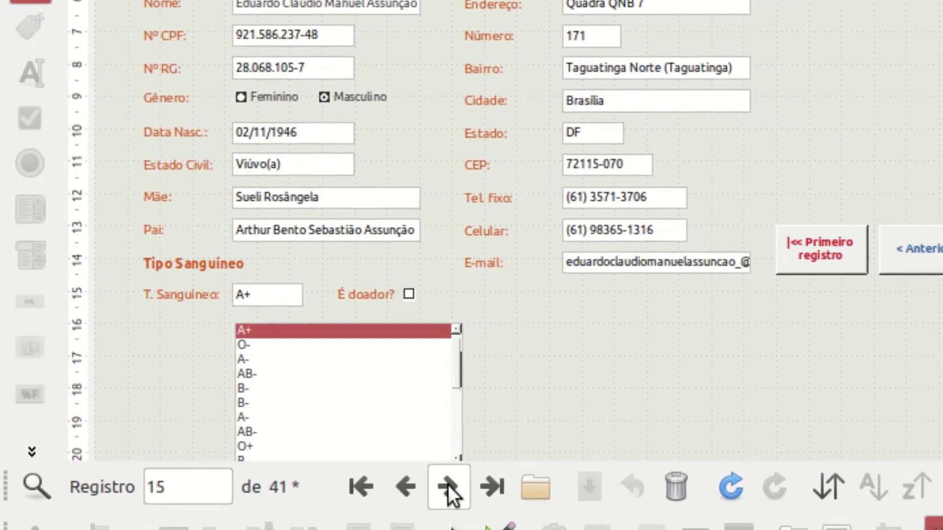
{"action": "left_click", "coordinate": [440, 483]}
{"action": "left_click", "coordinate": [440, 484]}
{"action": "left_click", "coordinate": [440, 483]}
{"action": "left_click", "coordinate": [440, 484]}
{"action": "left_click", "coordinate": [468, 490]}
{"action": "left_click", "coordinate": [468, 490]}
{"action": "left_click", "coordinate": [469, 489]}
{"action": "left_click", "coordinate": [468, 490]}
{"action": "left_click", "coordinate": [469, 489]}
{"action": "left_click", "coordinate": [469, 489]}
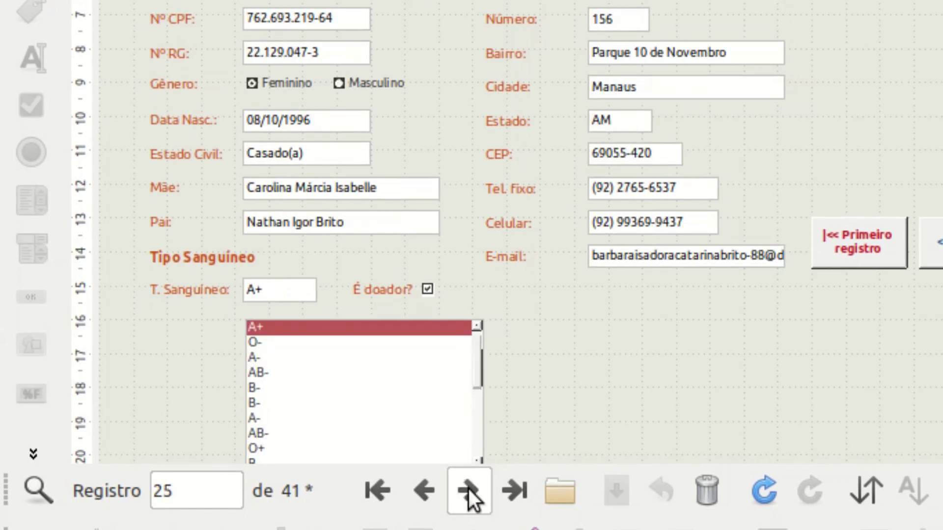
{"action": "left_click", "coordinate": [526, 488]}
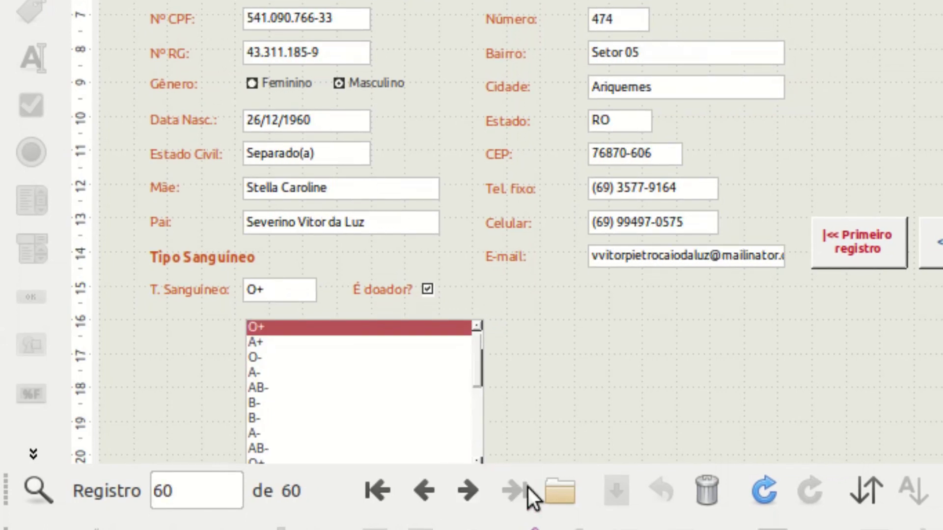
{"action": "left_click_drag", "start_coordinate": [477, 367], "coordinate": [482, 417]}
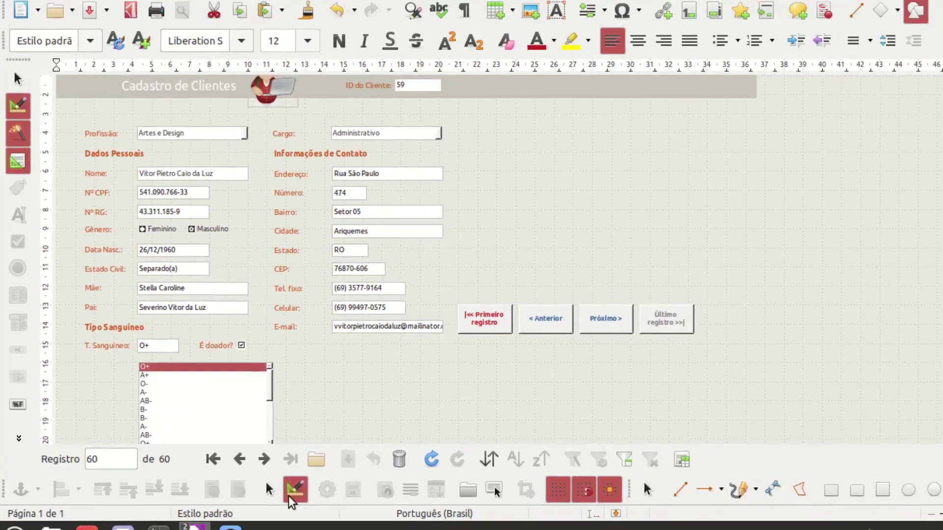
- Return to design mode and open the blood type list box's data properties with its SQL list content expanded
{"action": "left_click", "coordinate": [352, 516]}
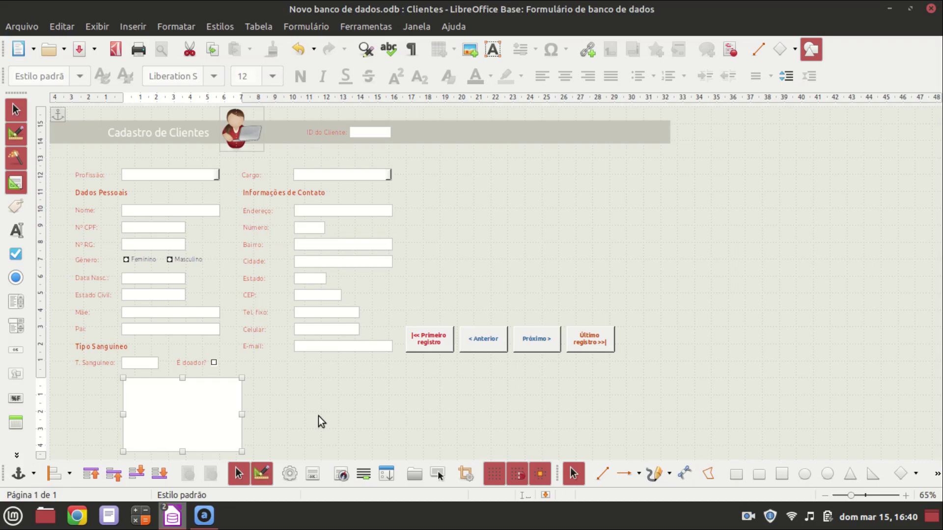
{"action": "left_click", "coordinate": [290, 474]}
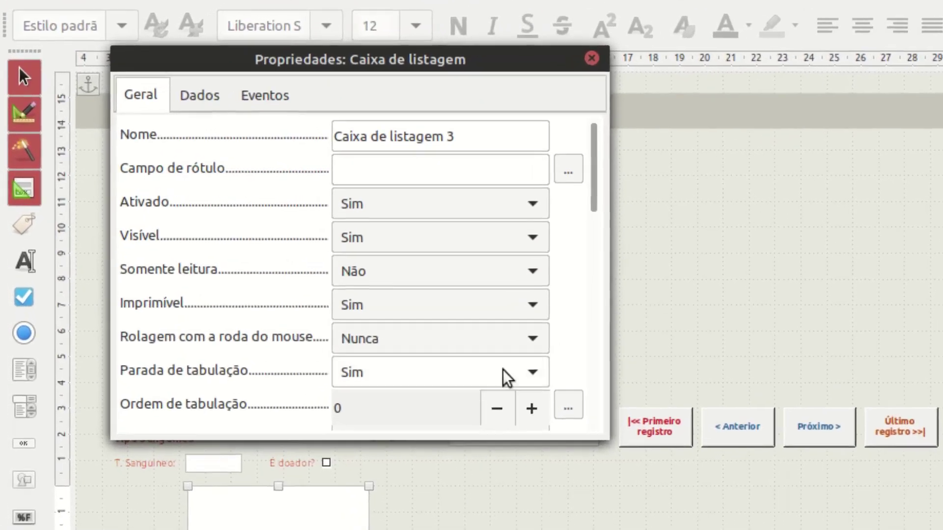
{"action": "left_click", "coordinate": [211, 100]}
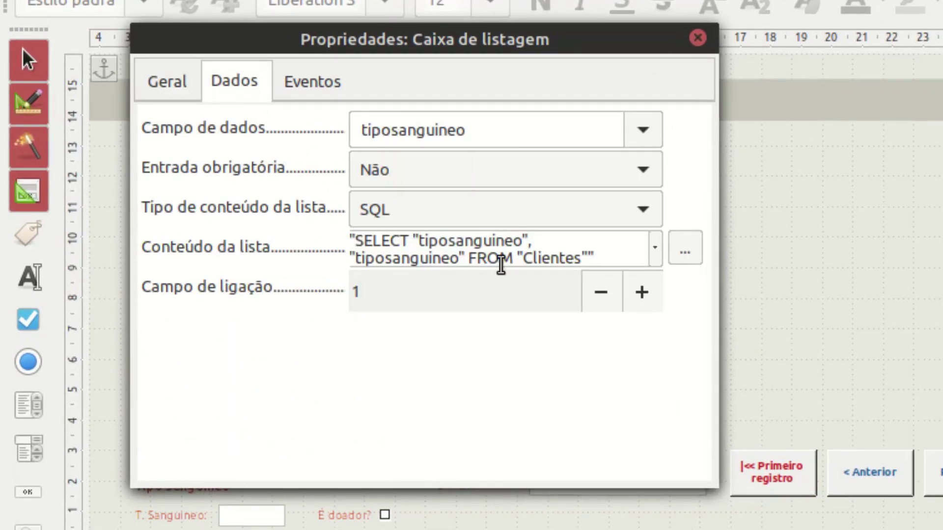
{"action": "left_click", "coordinate": [655, 248]}
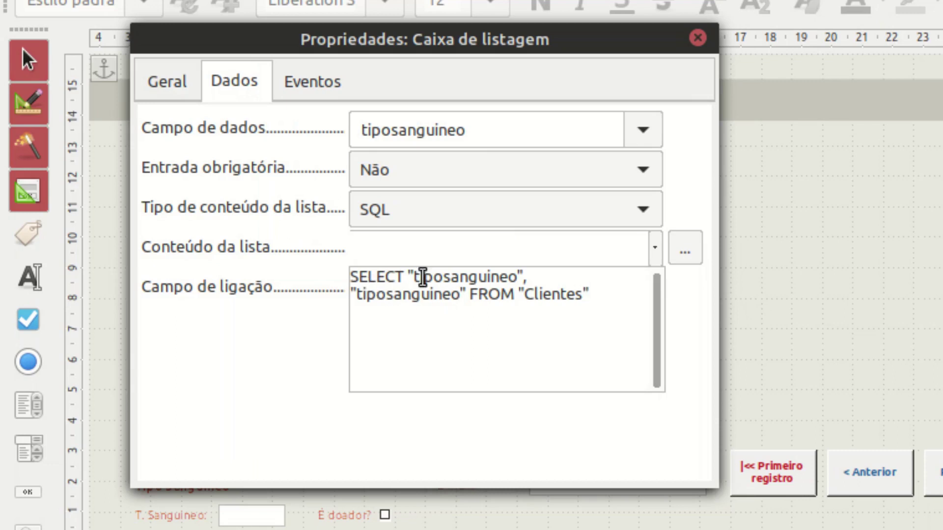
{"action": "left_click", "coordinate": [467, 295]}
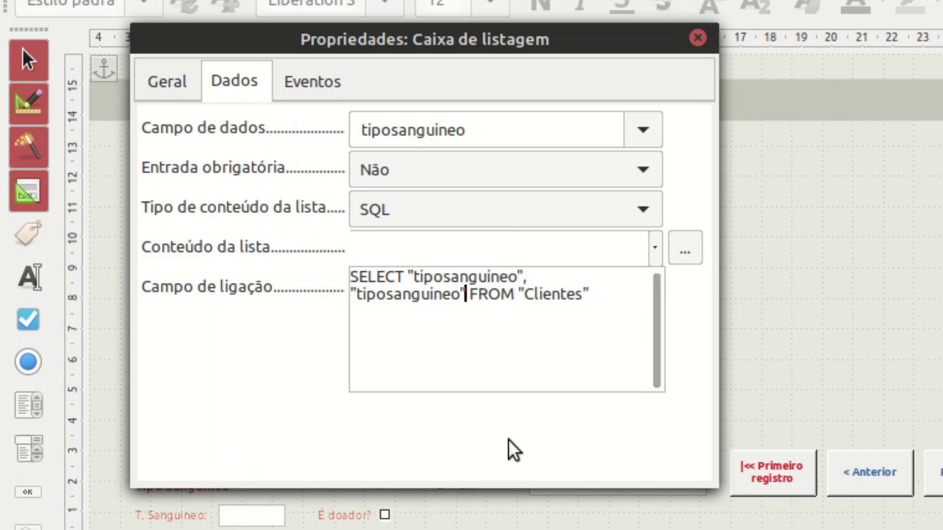
- Open the list content in the query designer, delete the second tiposanguineo column and close the designer, keeping the change
{"action": "left_click", "coordinate": [681, 248]}
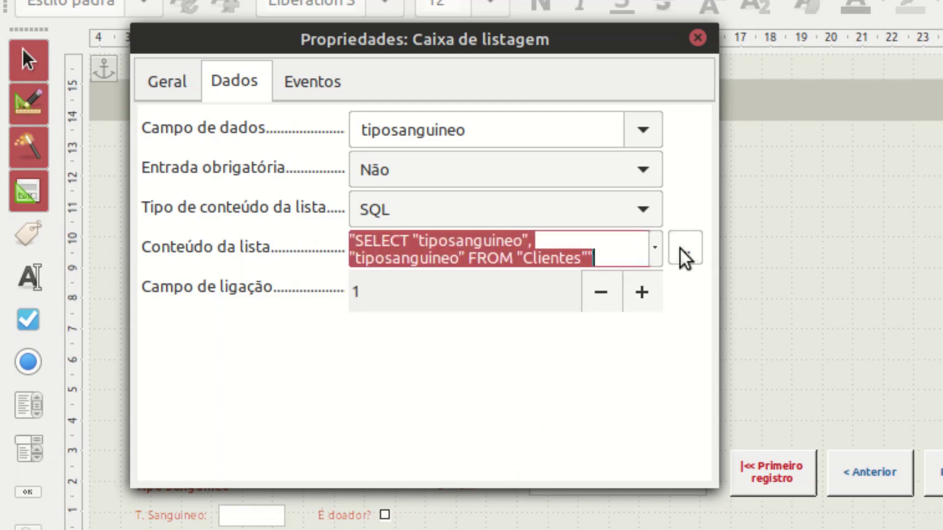
{"action": "left_click", "coordinate": [685, 248]}
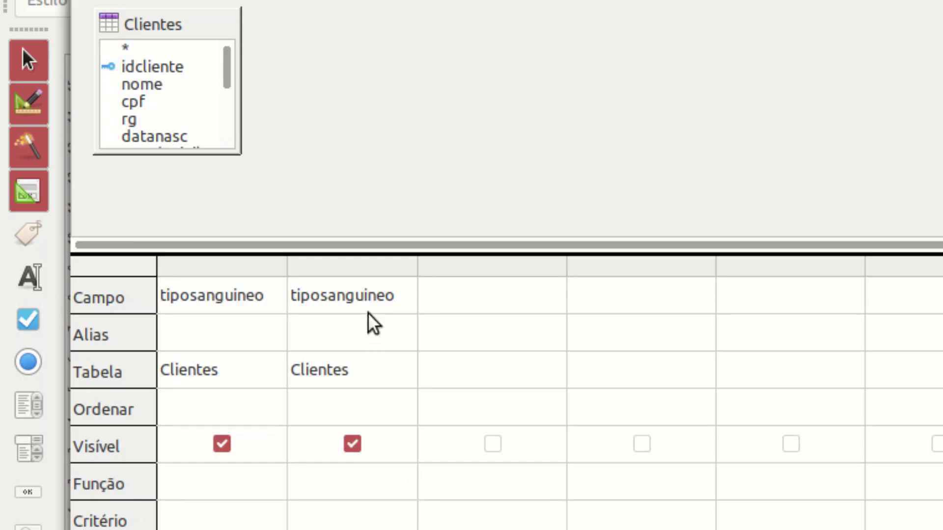
{"action": "left_click", "coordinate": [360, 269]}
{"action": "right_click", "coordinate": [359, 268]}
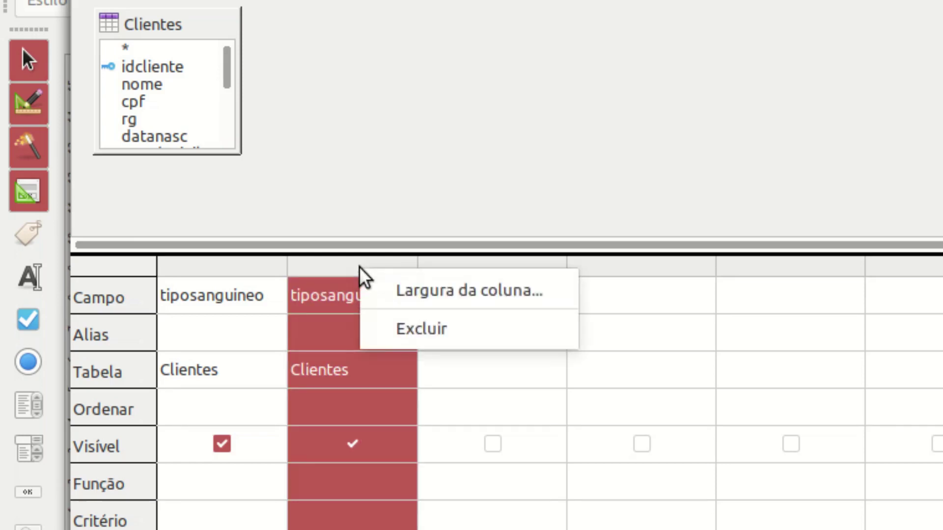
{"action": "left_click", "coordinate": [388, 337]}
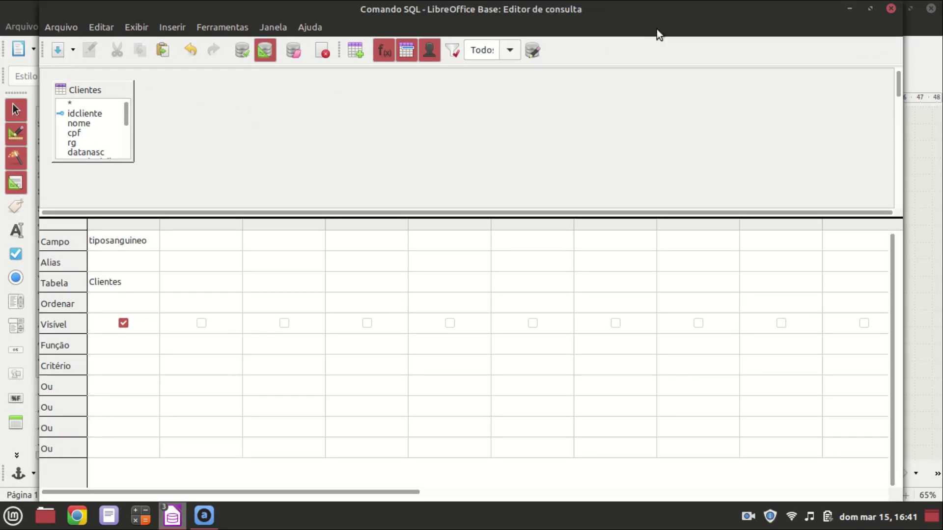
{"action": "left_click", "coordinate": [893, 13]}
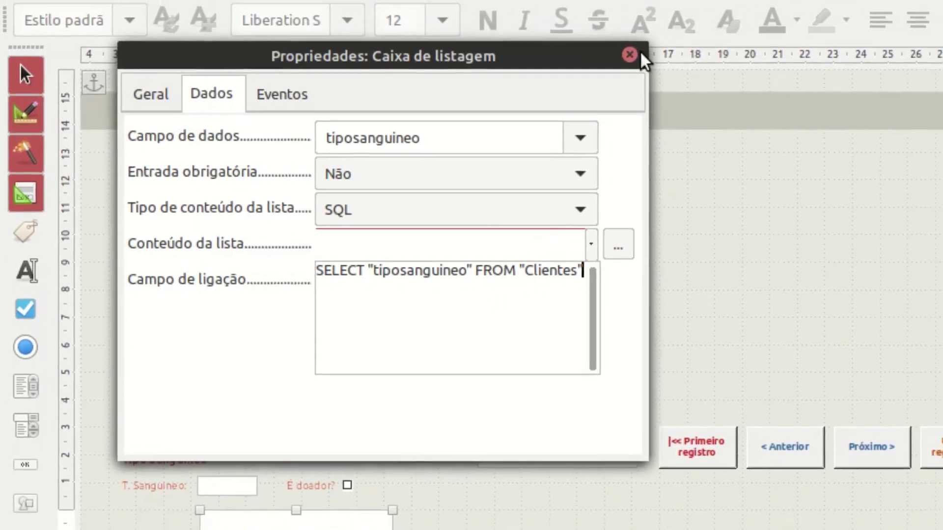
- Close the list box properties and leave design mode to test the blood type list box on the first record
{"action": "left_click", "coordinate": [629, 55]}
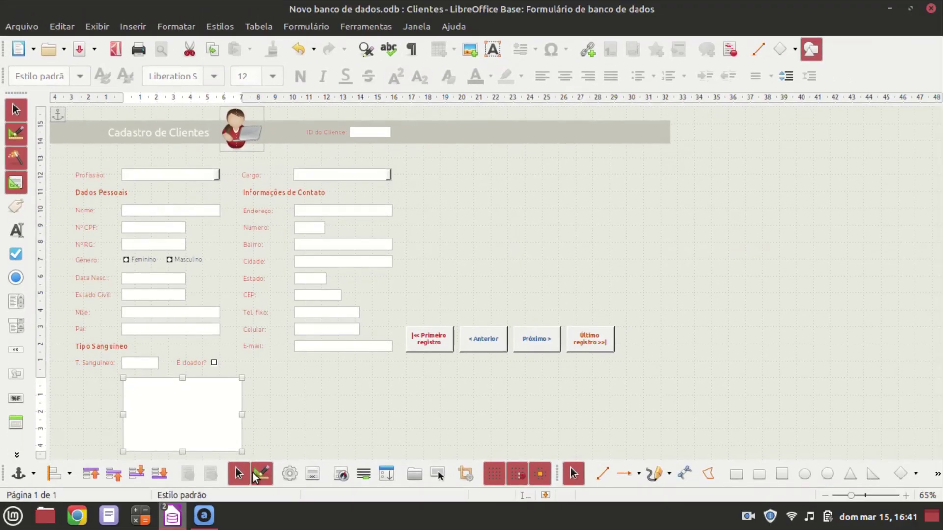
{"action": "left_click", "coordinate": [253, 474]}
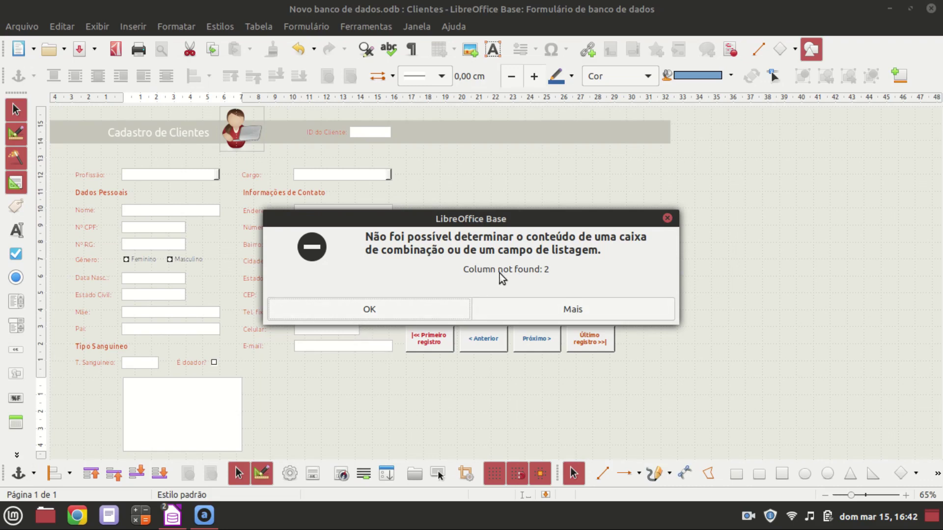
{"action": "left_click", "coordinate": [399, 304]}
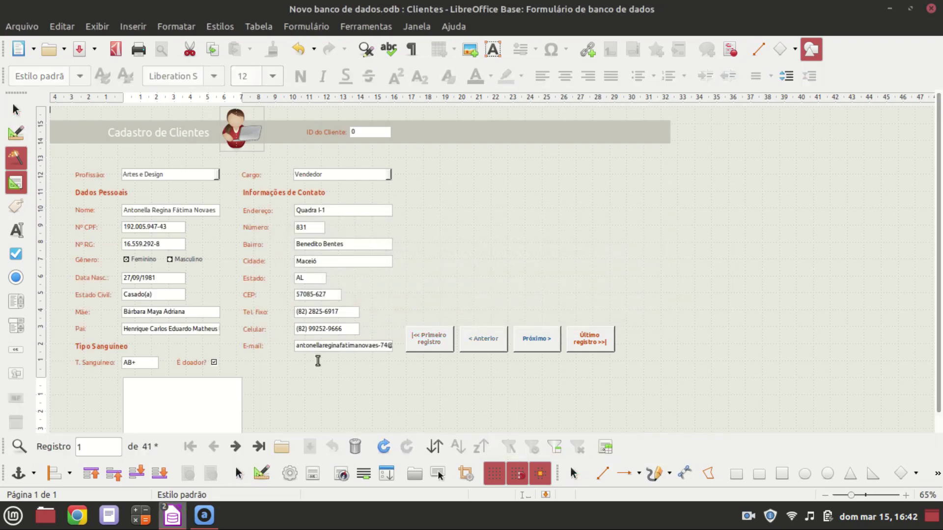
{"action": "scroll", "coordinate": [390, 393], "scroll_direction": "down", "scroll_amount": 1}
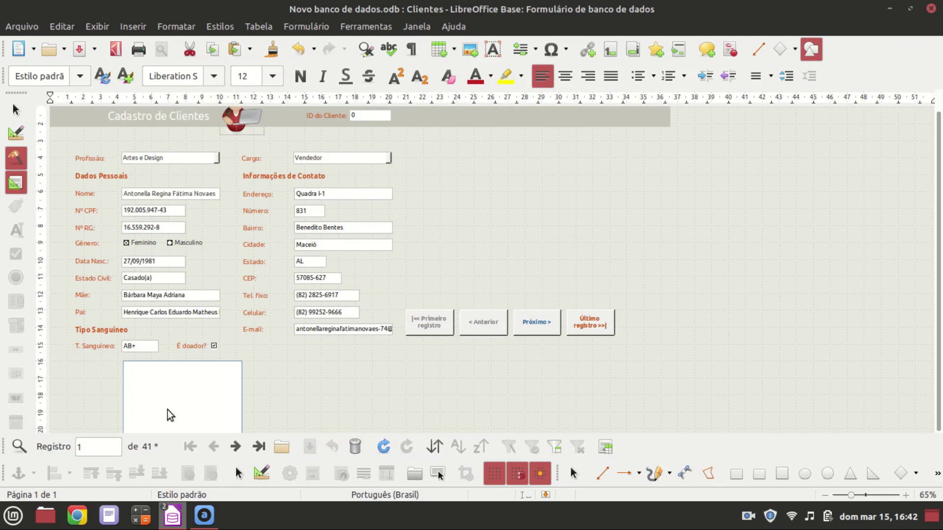
- Re-enter design mode, review the list box's SQL list content and set its Campo de ligação to 0
{"action": "left_click", "coordinate": [262, 473]}
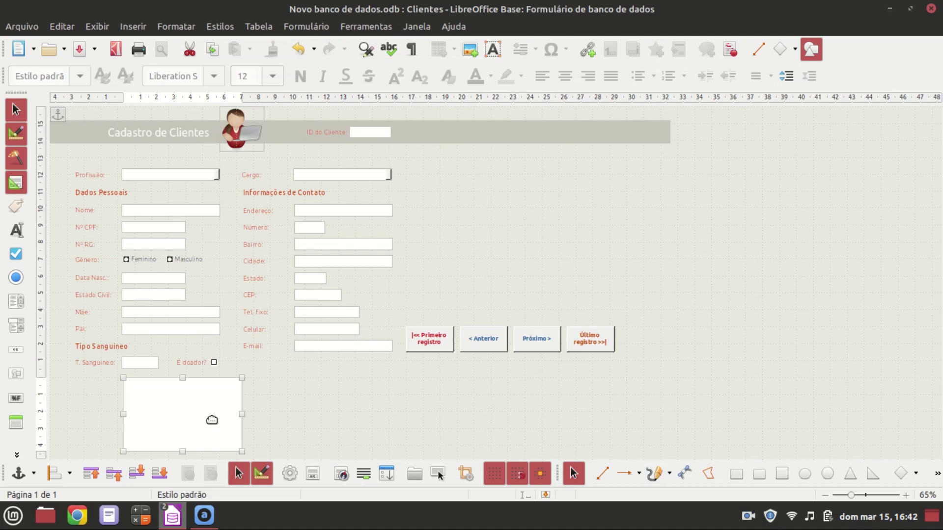
{"action": "left_click", "coordinate": [291, 481]}
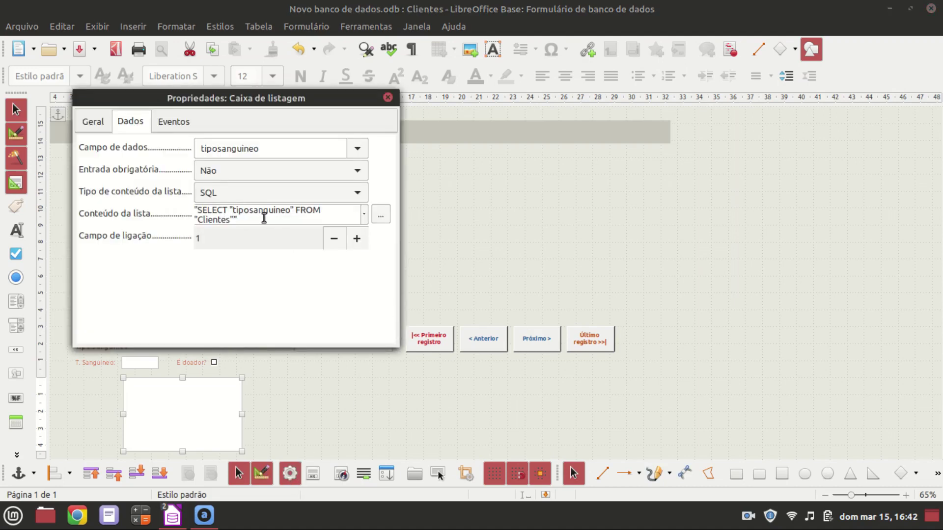
{"action": "left_click", "coordinate": [363, 216]}
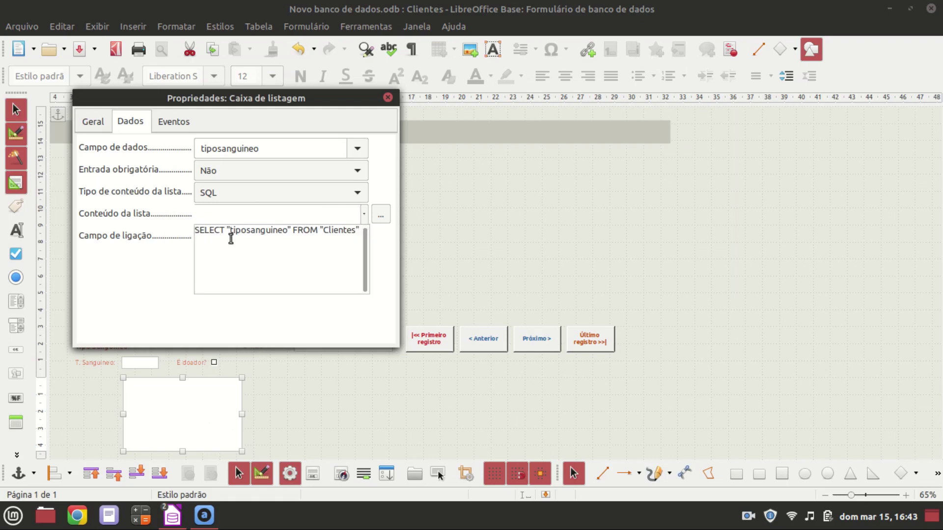
{"action": "left_click", "coordinate": [366, 215]}
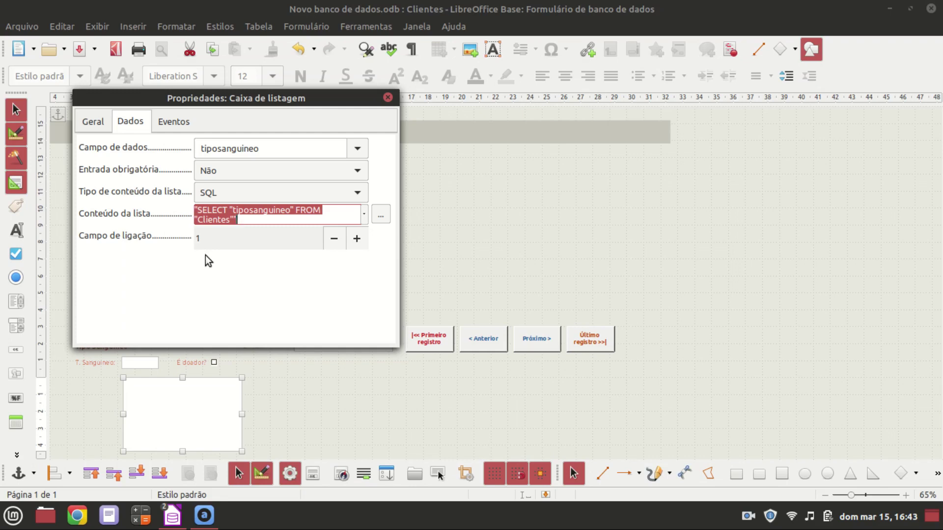
{"action": "left_click", "coordinate": [208, 238]}
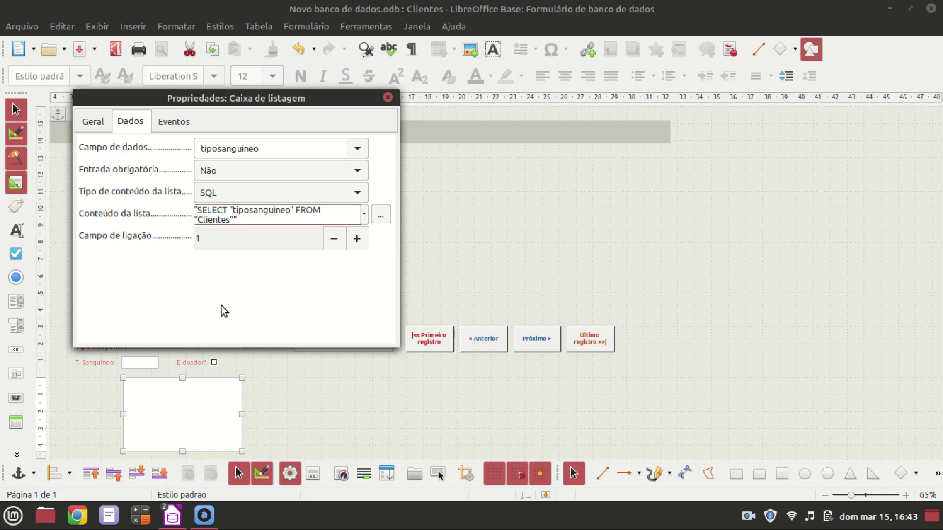
{"action": "key", "text": "BackSpace"}
{"action": "type", "text": "0"}
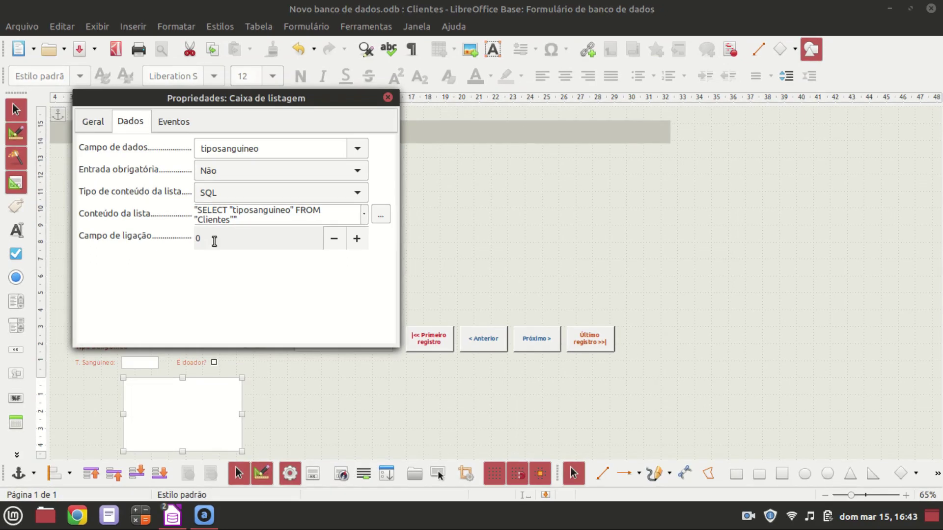
- Change the list content to SELECT DISTINCT "tiposanguineo" FROM "Clientes" and leave design mode to test the list box
{"action": "left_click", "coordinate": [237, 221]}
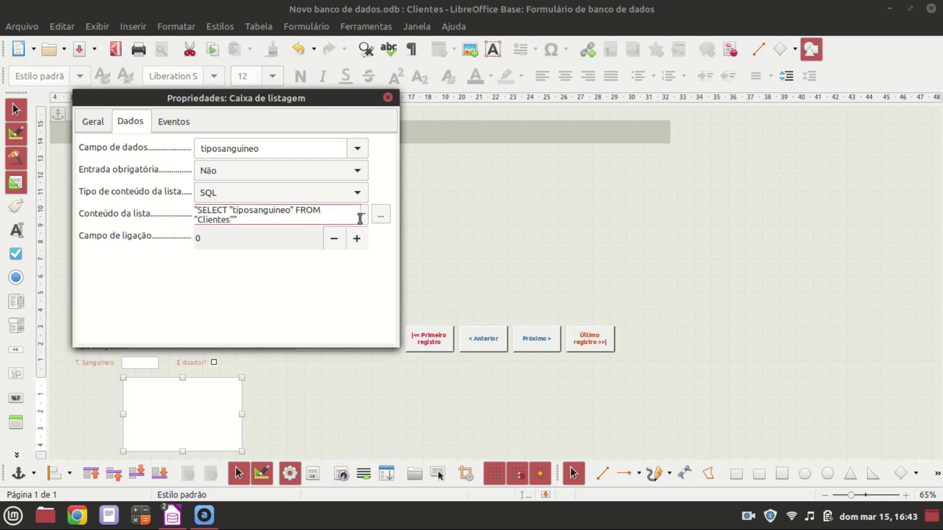
{"action": "left_click", "coordinate": [363, 214]}
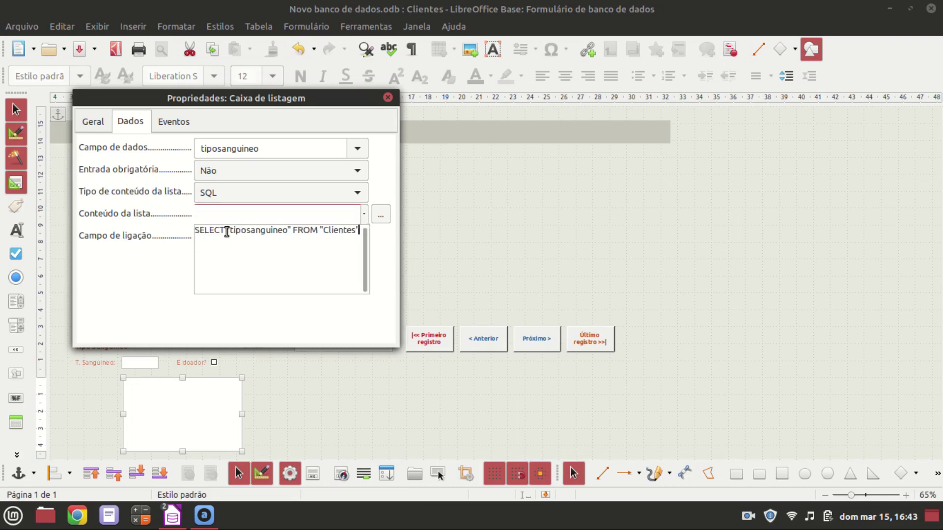
{"action": "type", "text": "D"}
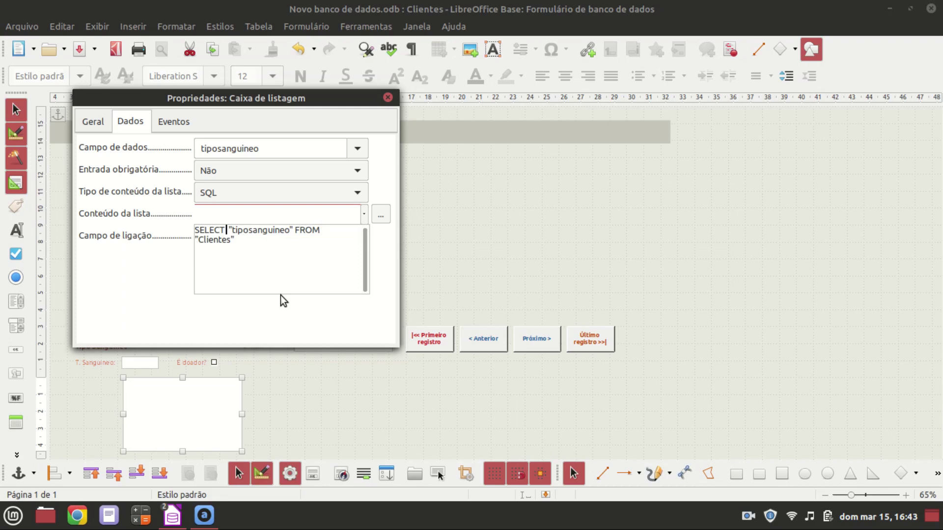
{"action": "type", "text": "INSTINC"}
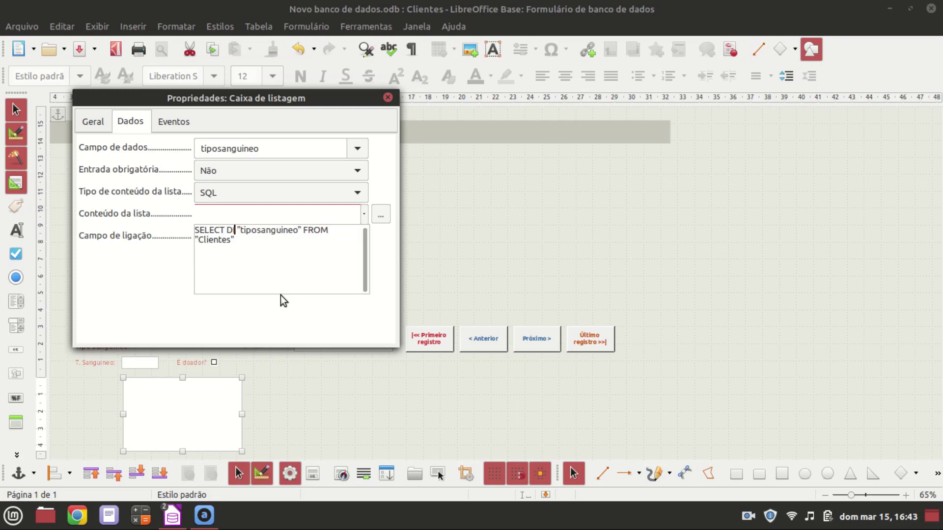
{"action": "type", "text": "T"}
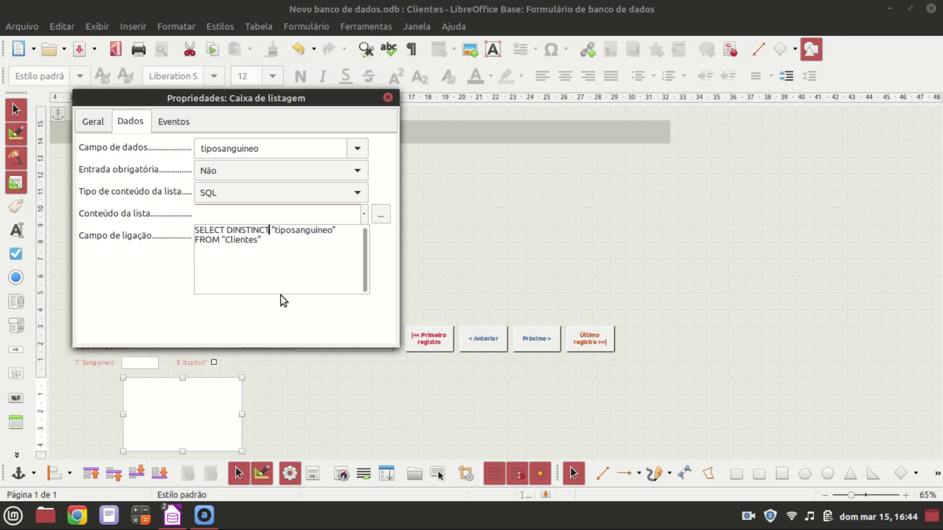
{"action": "left_click", "coordinate": [235, 231]}
{"action": "key", "text": "Delete"}
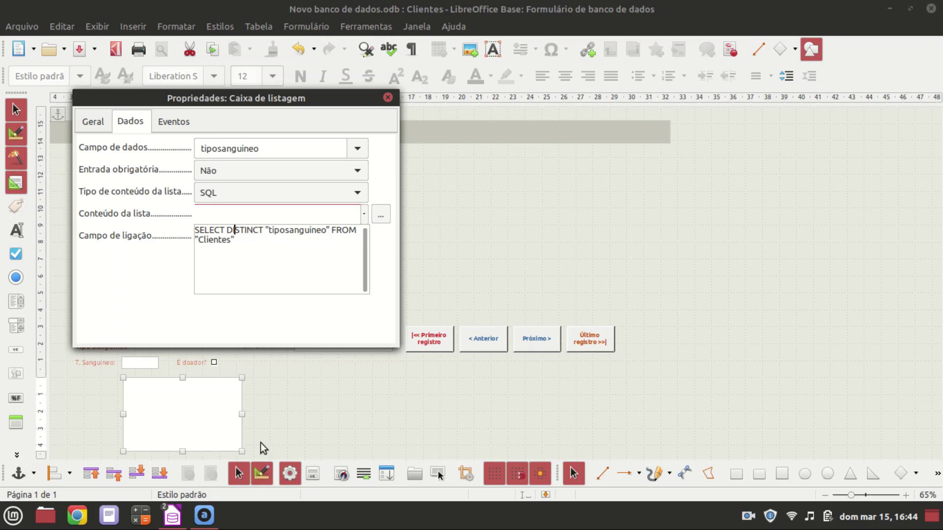
{"action": "key", "text": "Return"}
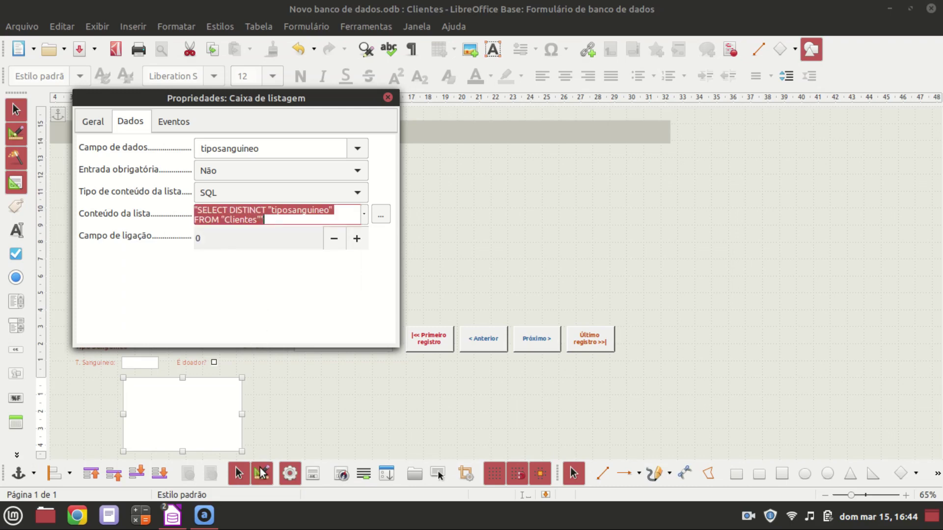
{"action": "left_click", "coordinate": [261, 472]}
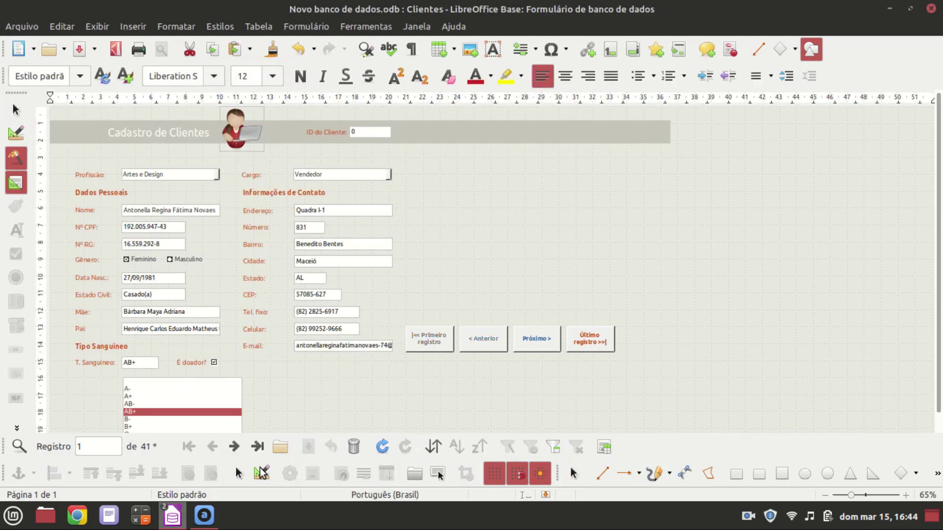
- Advance to the seventh record to test the blood type list box, try its blank entry and undo that data entry
{"action": "scroll", "coordinate": [935, 344], "scroll_direction": "down", "scroll_amount": 1}
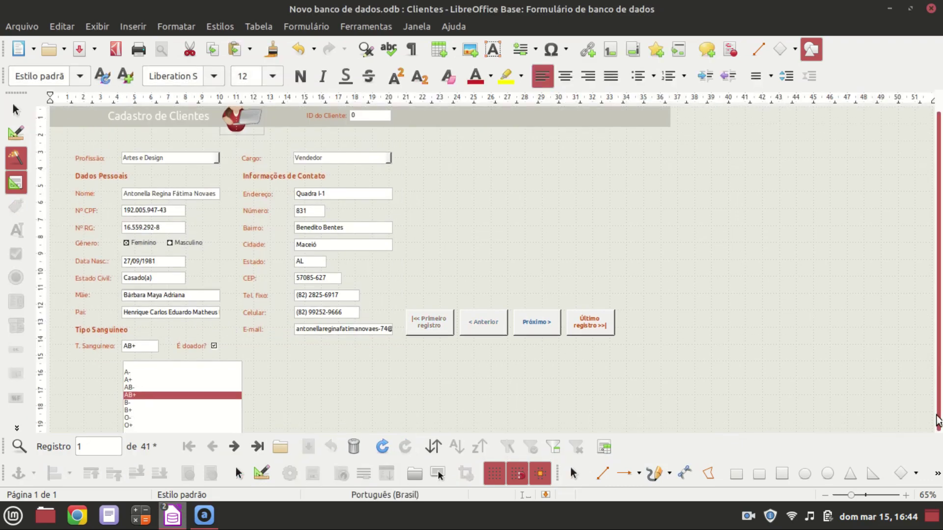
{"action": "left_click", "coordinate": [234, 448]}
{"action": "left_click", "coordinate": [233, 447]}
{"action": "left_click", "coordinate": [234, 448]}
{"action": "left_click", "coordinate": [234, 448]}
{"action": "left_click", "coordinate": [234, 448]}
{"action": "left_click", "coordinate": [234, 448]}
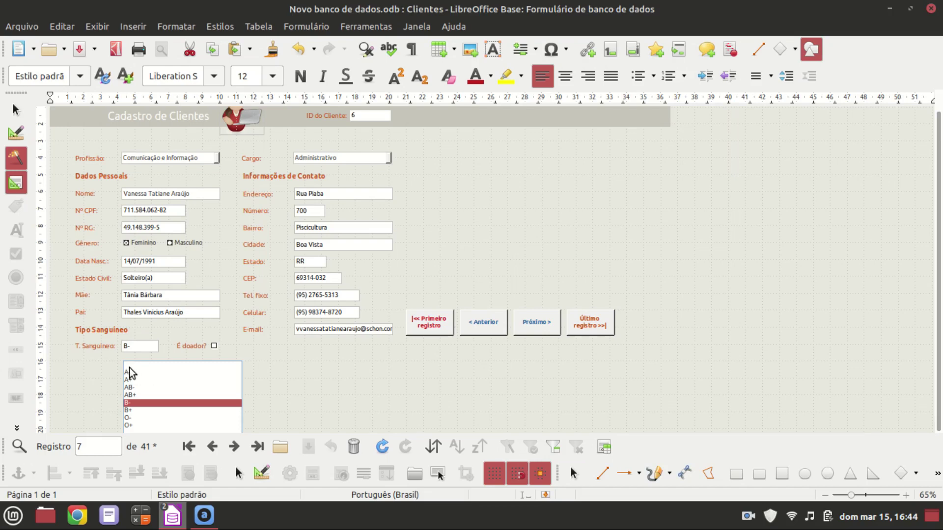
{"action": "left_click", "coordinate": [142, 367]}
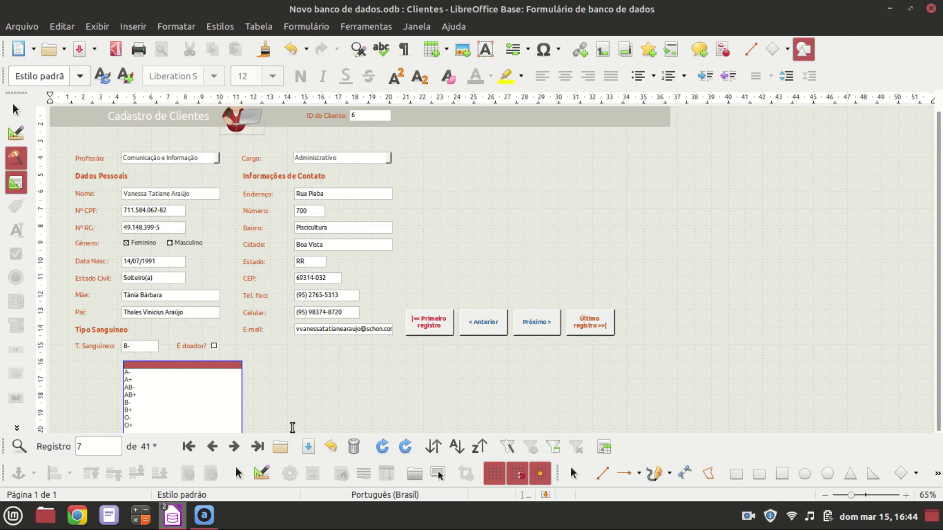
{"action": "left_click", "coordinate": [332, 447]}
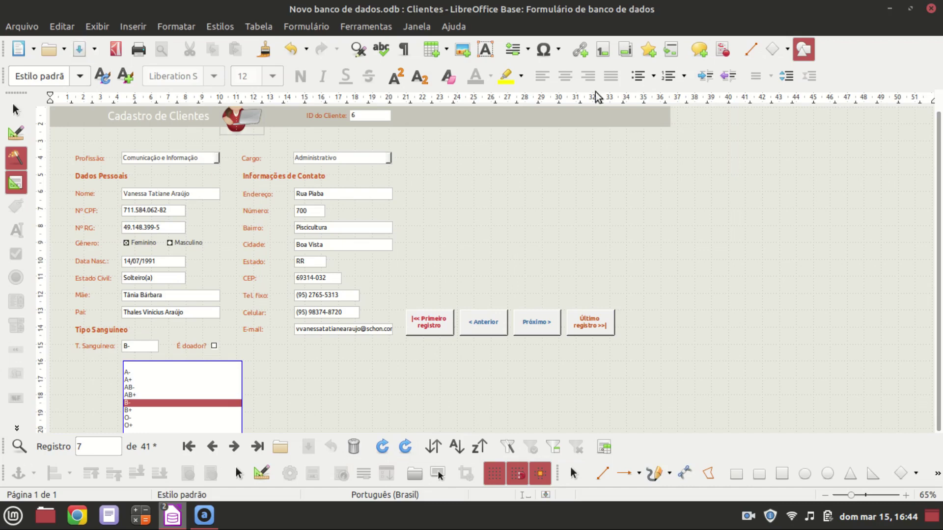
- Close the form and try to set Entrada obrigatória to Sim for the tiposanguineo field in the Clientes table design
{"action": "left_click", "coordinate": [931, 9]}
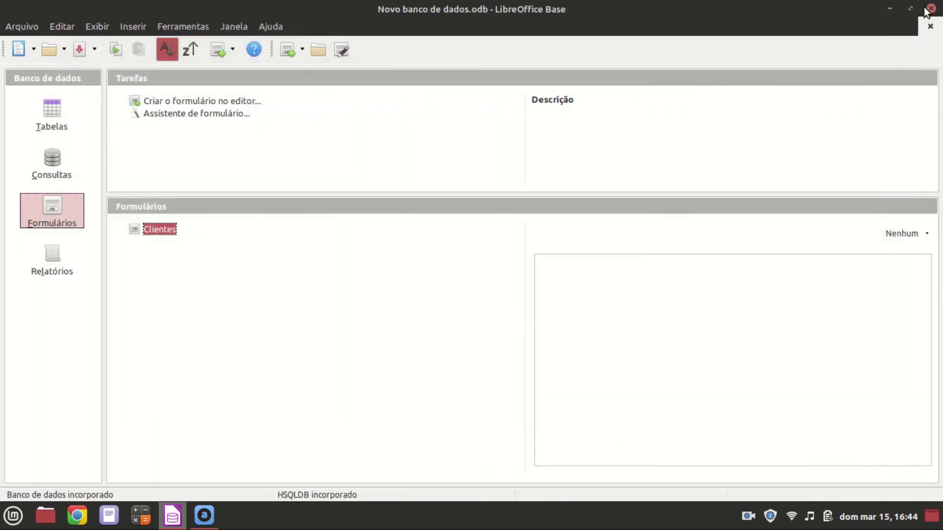
{"action": "left_click", "coordinate": [49, 114]}
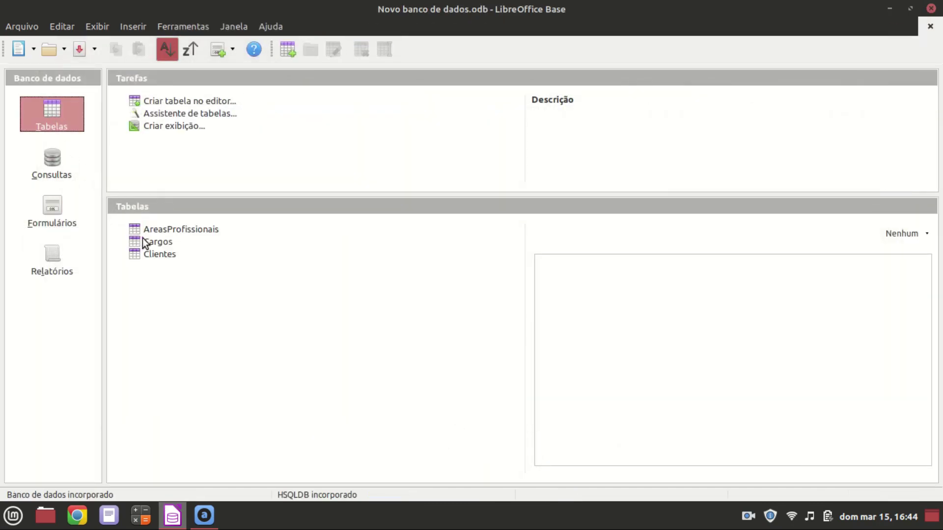
{"action": "right_click", "coordinate": [155, 253]}
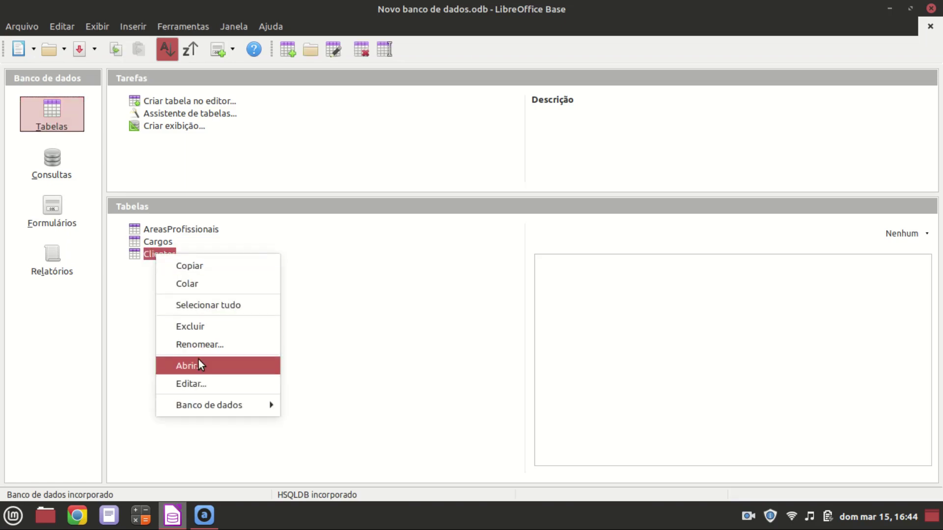
{"action": "left_click", "coordinate": [196, 383]}
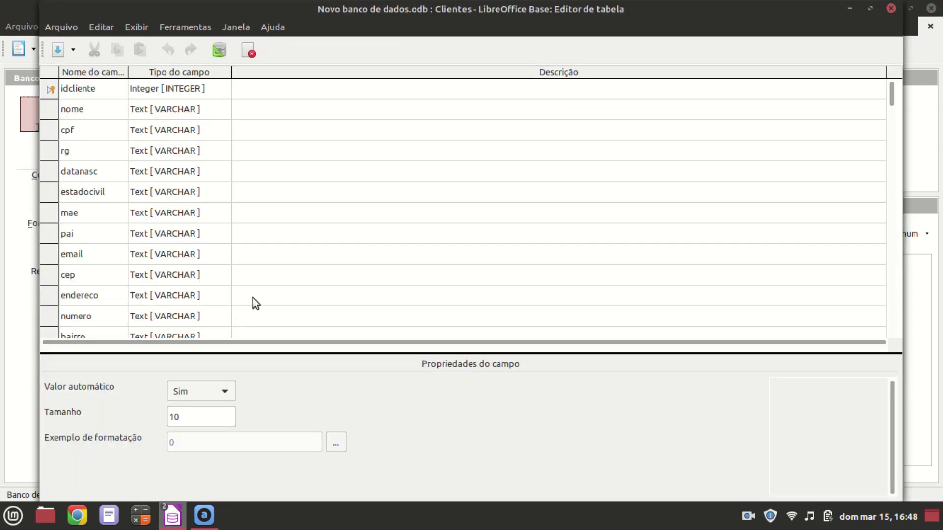
{"action": "left_click_drag", "start_coordinate": [893, 92], "coordinate": [886, 118]}
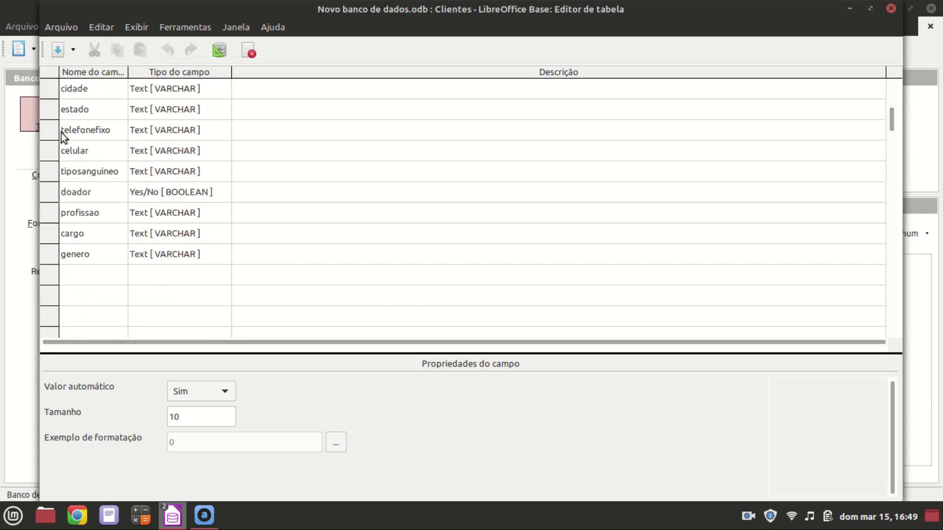
{"action": "left_click", "coordinate": [51, 172]}
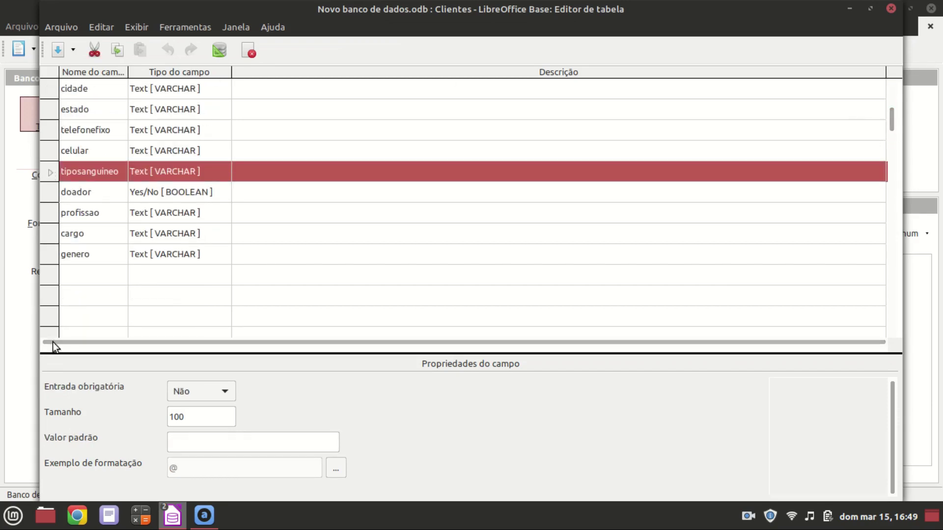
{"action": "left_click", "coordinate": [185, 395]}
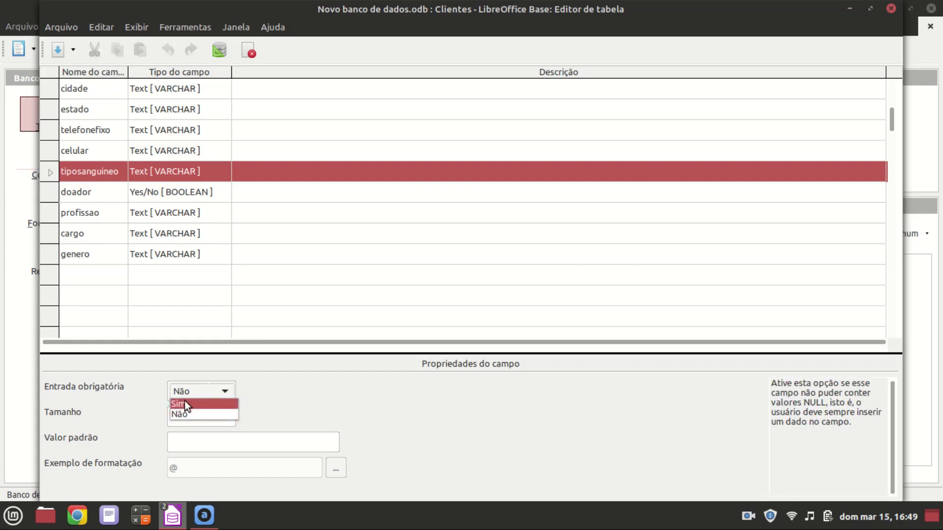
{"action": "left_click", "coordinate": [178, 404]}
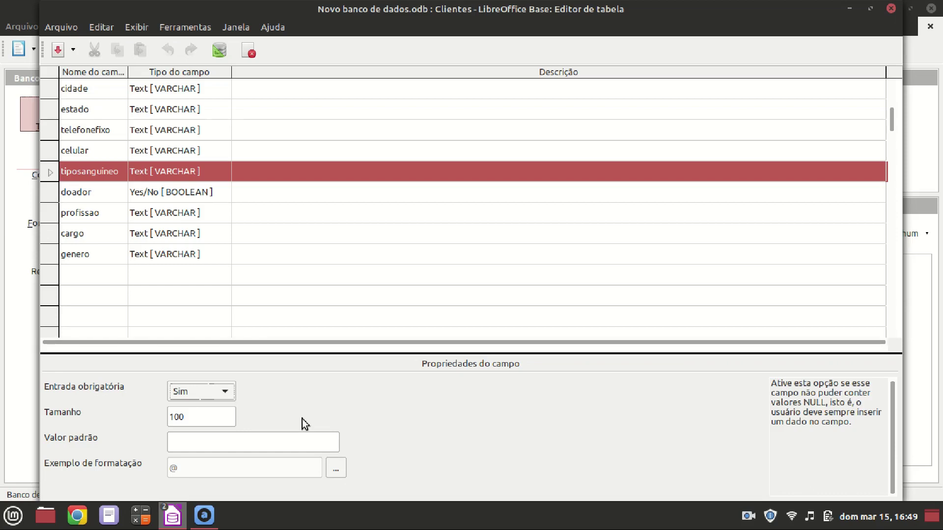
{"action": "left_click", "coordinate": [58, 50]}
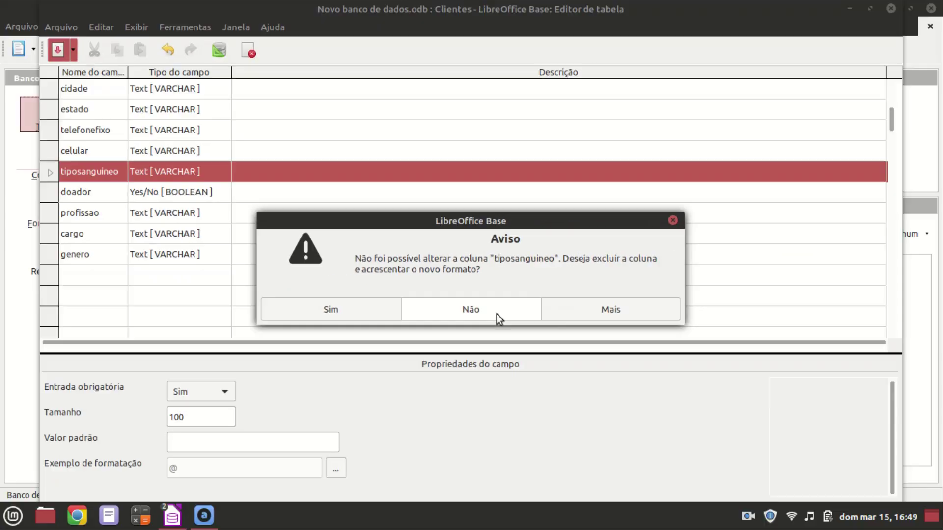
{"action": "left_click", "coordinate": [526, 372]}
{"action": "left_click", "coordinate": [889, 9]}
- Open the Clientes table data, enter AB+ as the first record's tiposanguineo, save the record and close the table
{"action": "double_click", "coordinate": [153, 252]}
{"action": "left_click", "coordinate": [152, 252]}
{"action": "left_click_drag", "start_coordinate": [667, 491], "coordinate": [828, 491]}
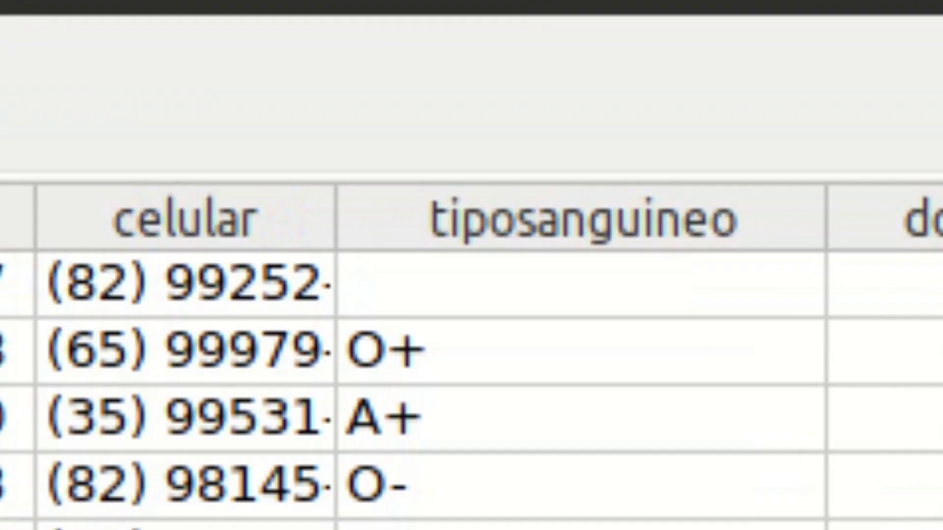
{"action": "left_click", "coordinate": [445, 288]}
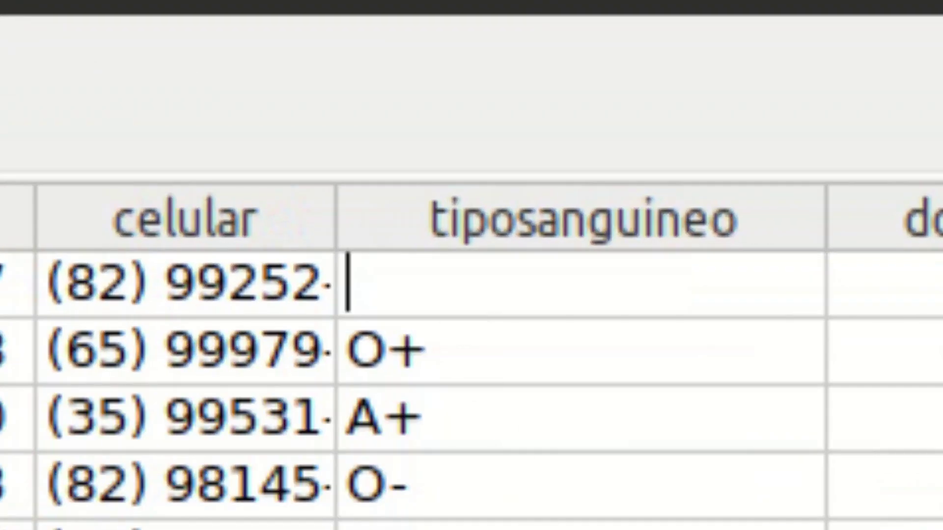
{"action": "type", "text": "AB+"}
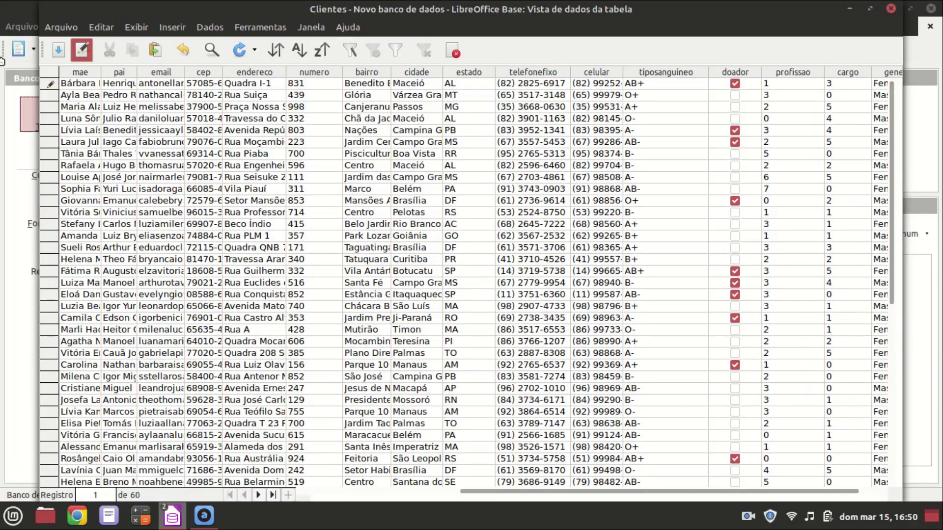
{"action": "left_click", "coordinate": [57, 50]}
{"action": "left_click", "coordinate": [891, 9]}
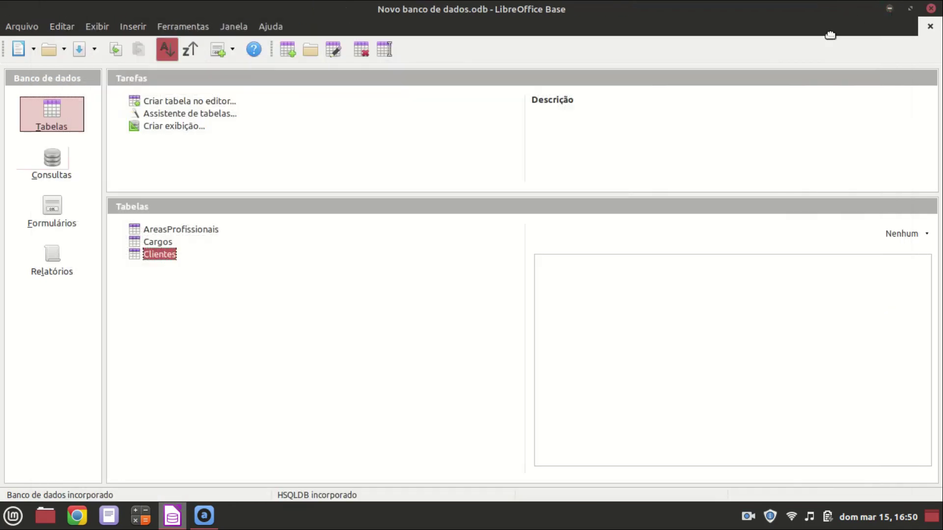
- Edit the Clientes table design, set Entrada obrigatória to Sim for tiposanguineo and close the editor, saving the change
{"action": "right_click", "coordinate": [173, 252]}
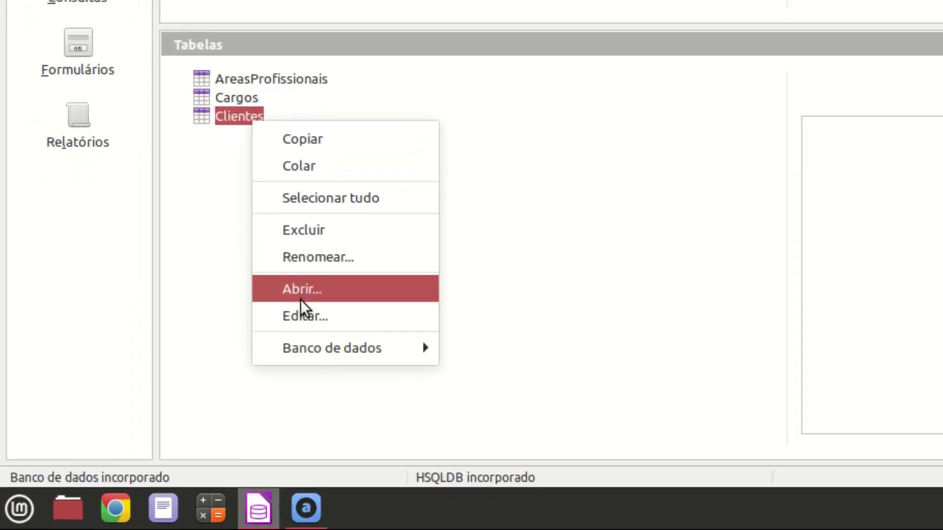
{"action": "left_click", "coordinate": [260, 346]}
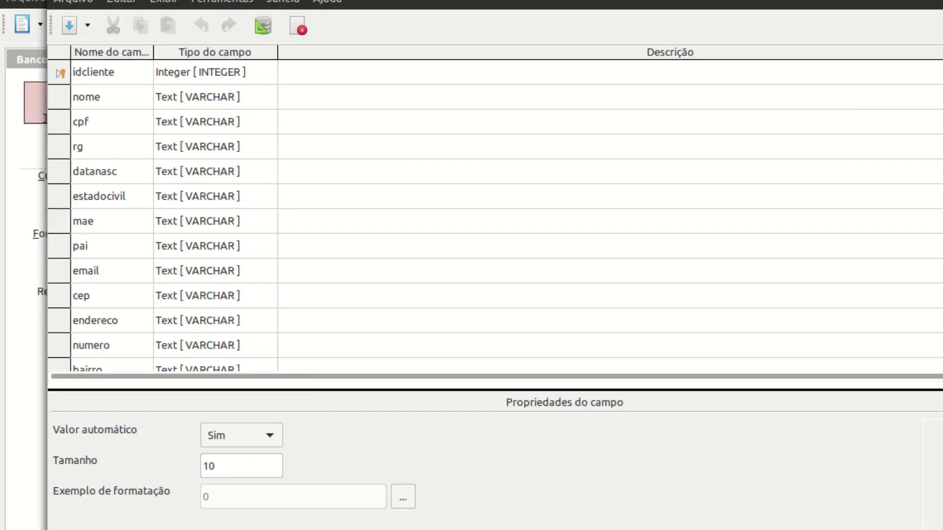
{"action": "scroll", "coordinate": [54, 197], "scroll_direction": "down", "scroll_amount": 5}
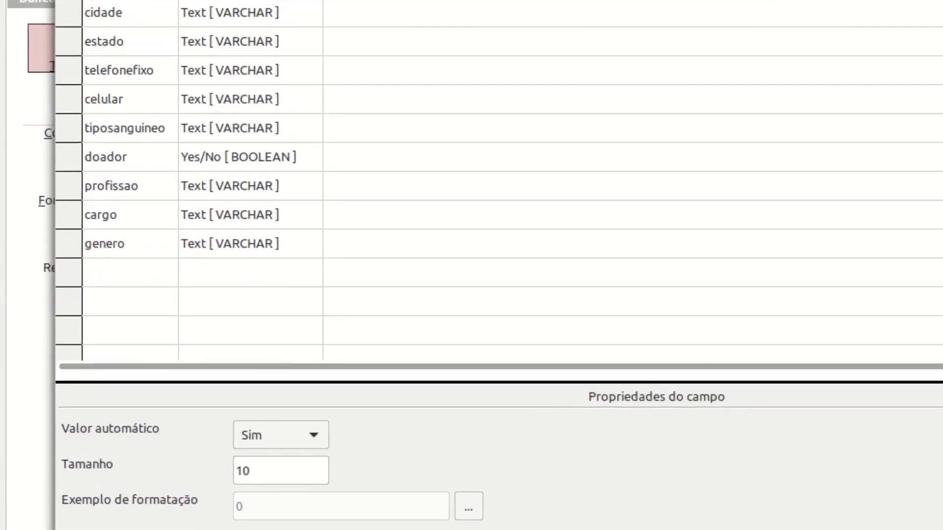
{"action": "left_click", "coordinate": [85, 72]}
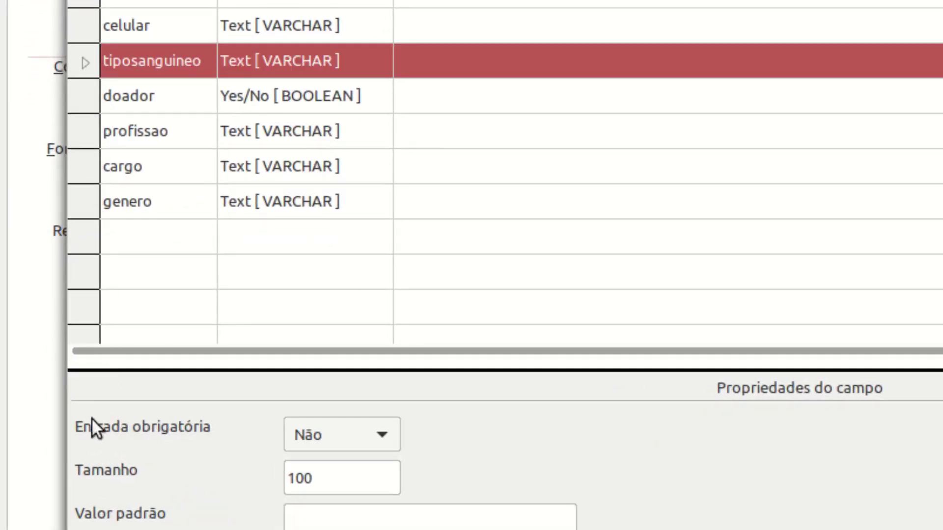
{"action": "left_click", "coordinate": [338, 438]}
{"action": "left_click", "coordinate": [331, 448]}
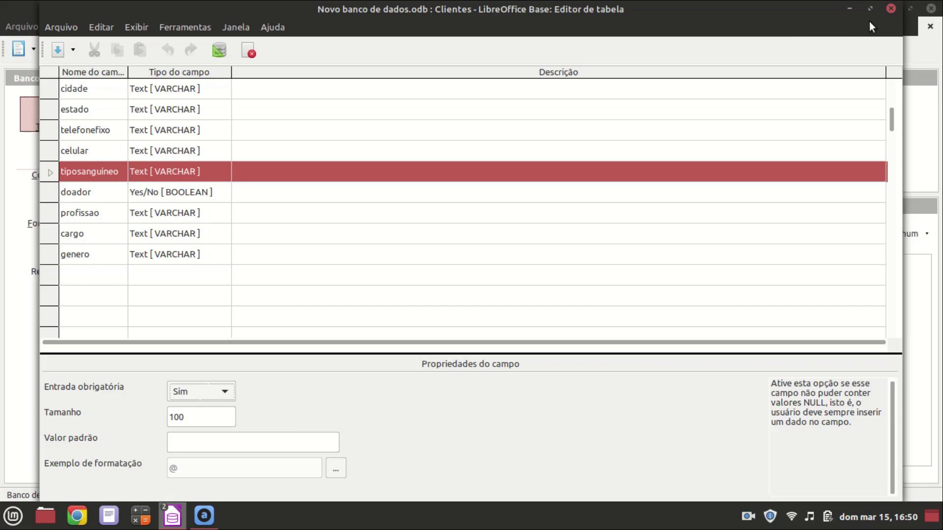
{"action": "left_click", "coordinate": [892, 10]}
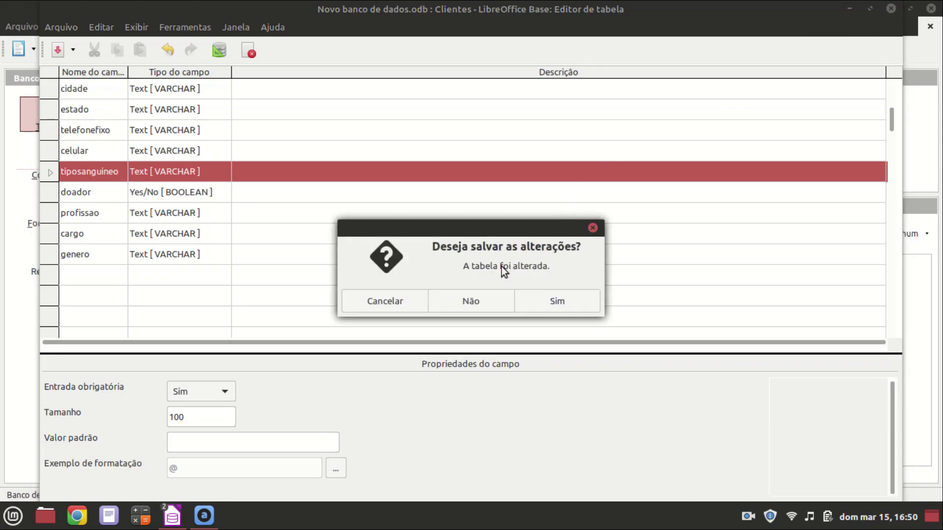
{"action": "left_click", "coordinate": [544, 303]}
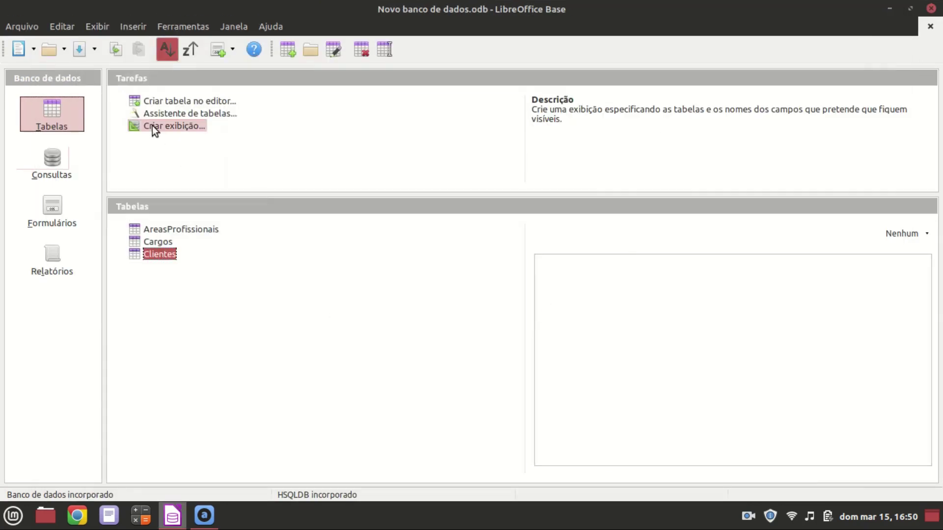
- Open the Clientes form to check whether the blood type list box still offers a blank entry, and close it
{"action": "left_click", "coordinate": [51, 208]}
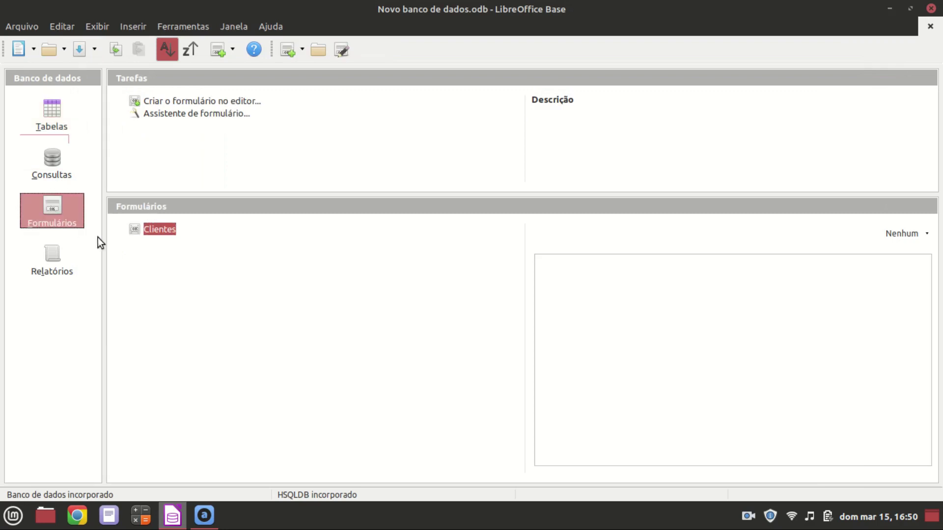
{"action": "double_click", "coordinate": [164, 230]}
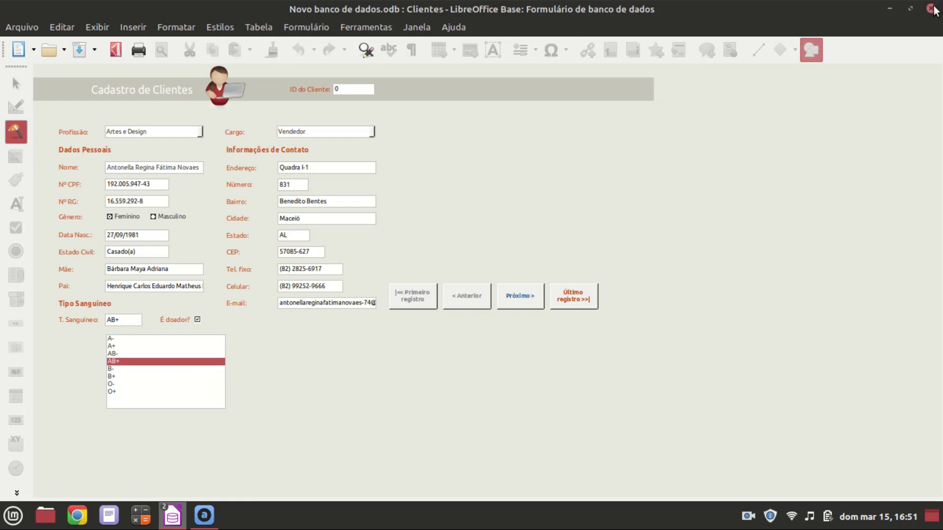
{"action": "left_click", "coordinate": [933, 9]}
- Set Entrada obrigatória back to Não for tiposanguineo in the Clientes table design and close the editor, saving the change
{"action": "left_click", "coordinate": [52, 116]}
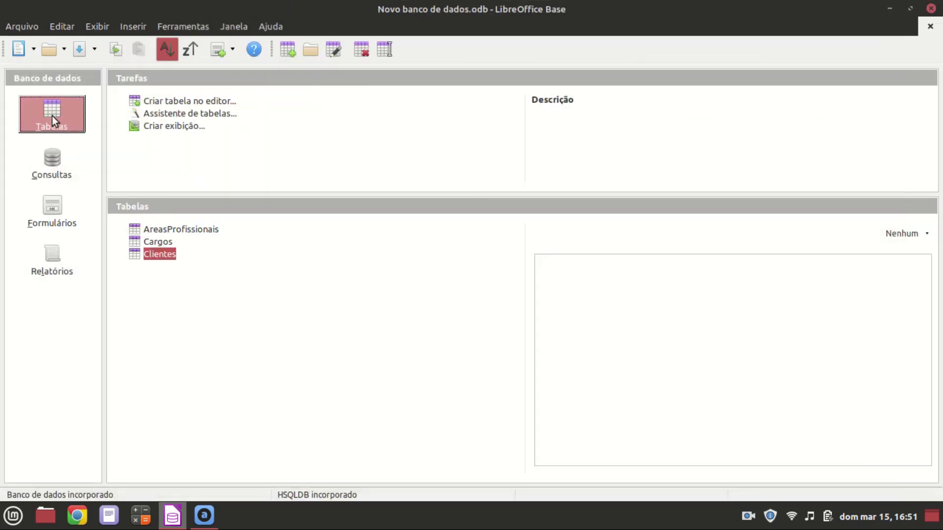
{"action": "right_click", "coordinate": [157, 253]}
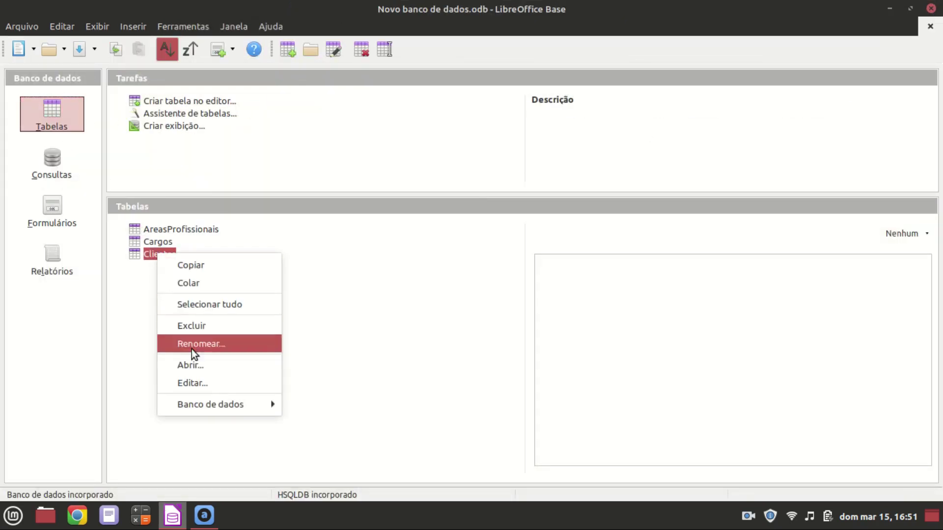
{"action": "left_click", "coordinate": [192, 378]}
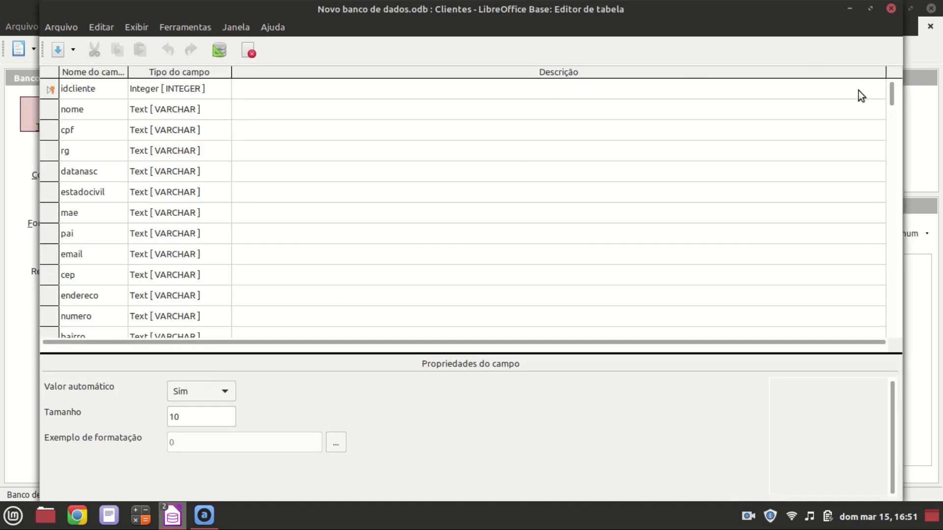
{"action": "left_click_drag", "start_coordinate": [894, 97], "coordinate": [891, 119]}
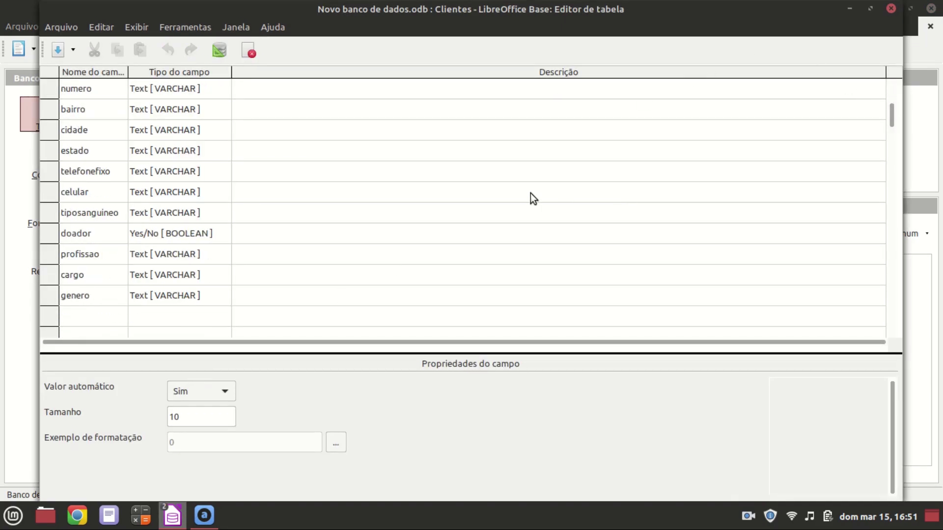
{"action": "left_click", "coordinate": [86, 214]}
{"action": "left_click", "coordinate": [190, 393]}
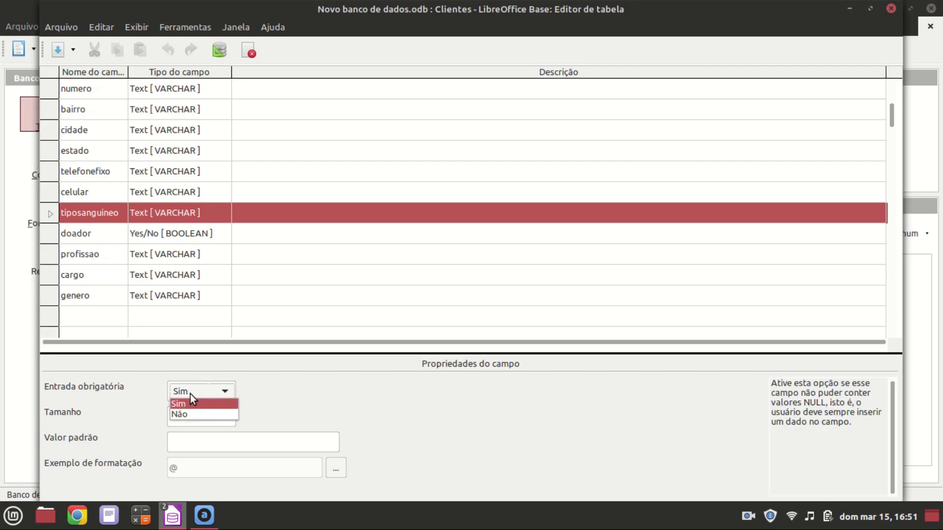
{"action": "left_click", "coordinate": [190, 415]}
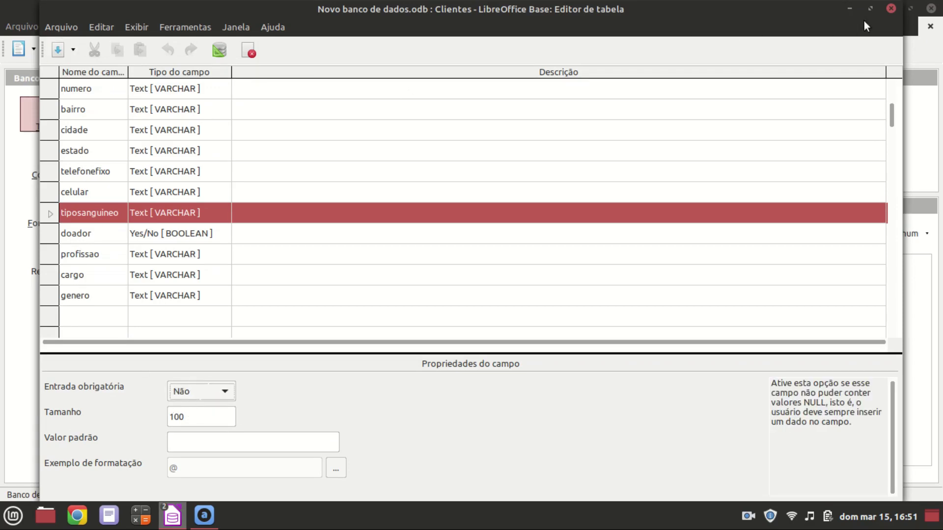
{"action": "left_click", "coordinate": [890, 9]}
{"action": "left_click", "coordinate": [552, 301]}
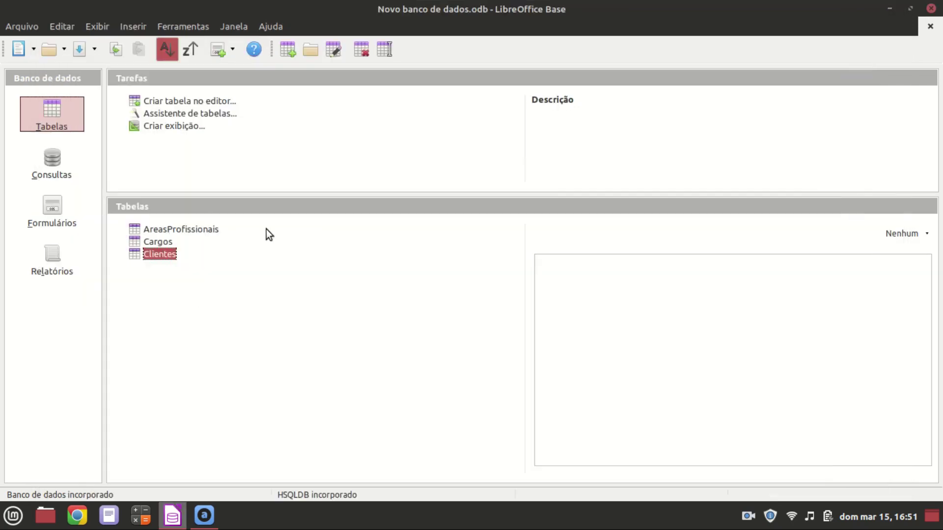
- Reopen the Clientes form to check the list box entries with tiposanguineo as an optional field
{"action": "left_click", "coordinate": [70, 206]}
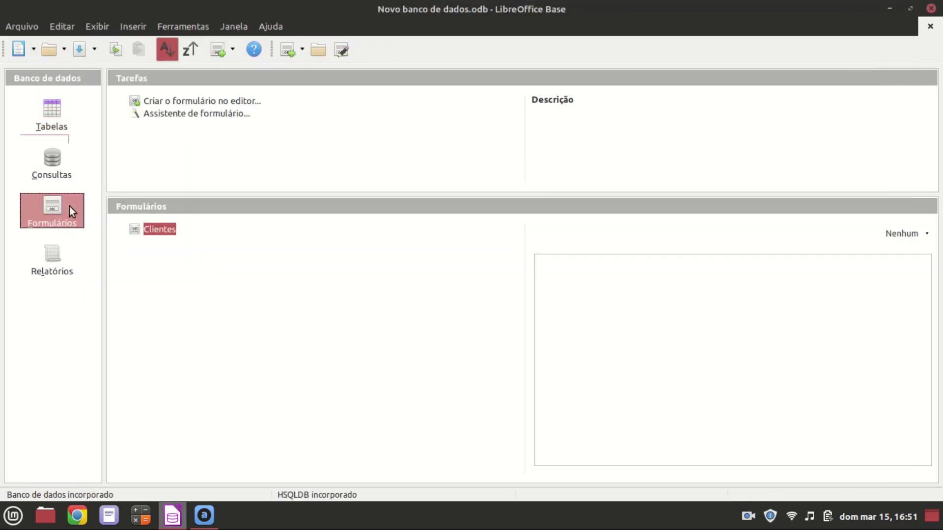
{"action": "double_click", "coordinate": [160, 230]}
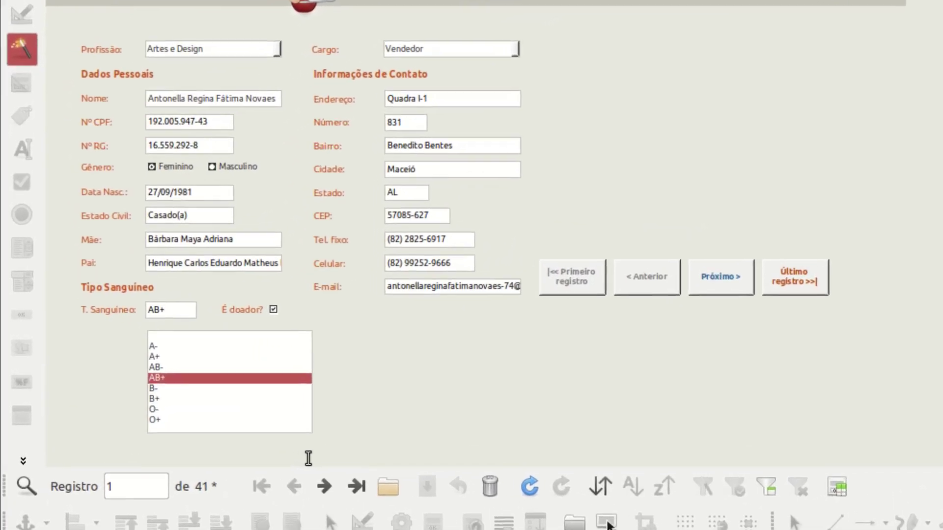
- Step forward through the customer records to record 20, comparing the list box selection with the T. Sanguíneo field
{"action": "left_click", "coordinate": [338, 489]}
{"action": "left_click", "coordinate": [338, 489]}
{"action": "left_click", "coordinate": [339, 488]}
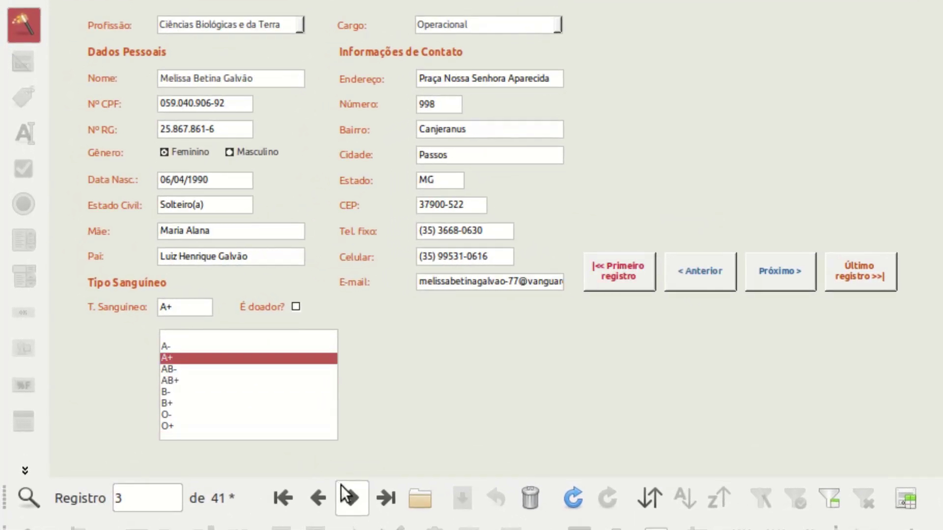
{"action": "left_click", "coordinate": [342, 489]}
{"action": "left_click", "coordinate": [342, 489]}
{"action": "left_click", "coordinate": [343, 488]}
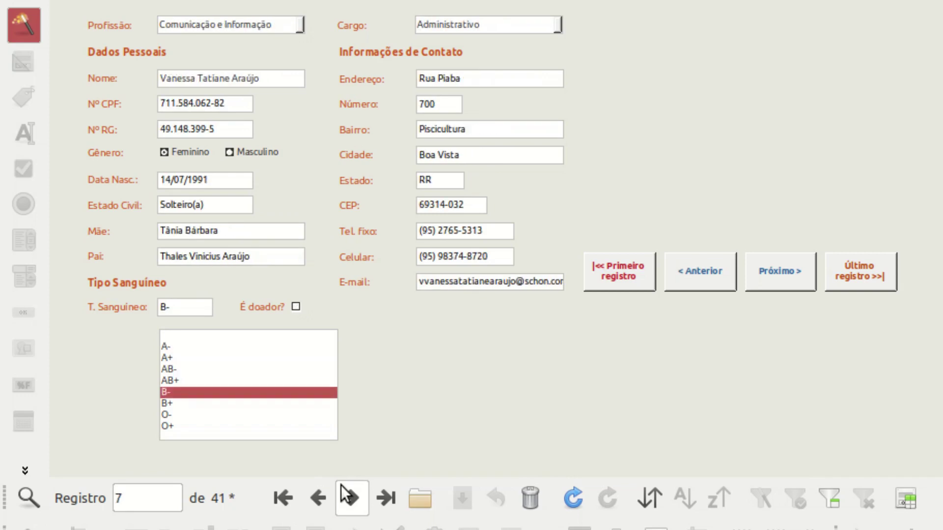
{"action": "left_click", "coordinate": [342, 489]}
{"action": "left_click", "coordinate": [342, 488]}
{"action": "left_click", "coordinate": [343, 489]}
{"action": "left_click", "coordinate": [342, 489]}
{"action": "left_click", "coordinate": [346, 495]}
{"action": "left_click", "coordinate": [347, 495]}
{"action": "left_click", "coordinate": [347, 495]}
{"action": "left_click", "coordinate": [347, 495]}
{"action": "left_click", "coordinate": [346, 495]}
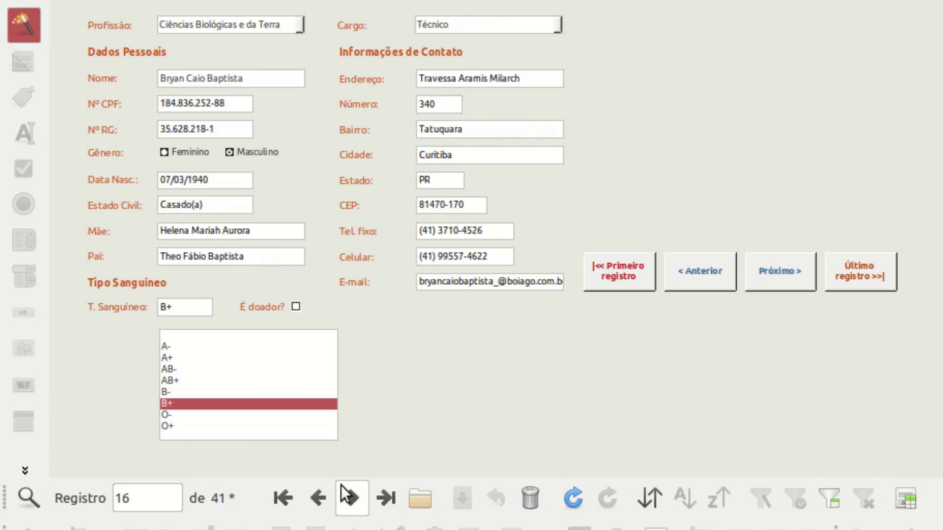
{"action": "left_click", "coordinate": [346, 495]}
{"action": "left_click", "coordinate": [346, 495]}
{"action": "left_click", "coordinate": [346, 495]}
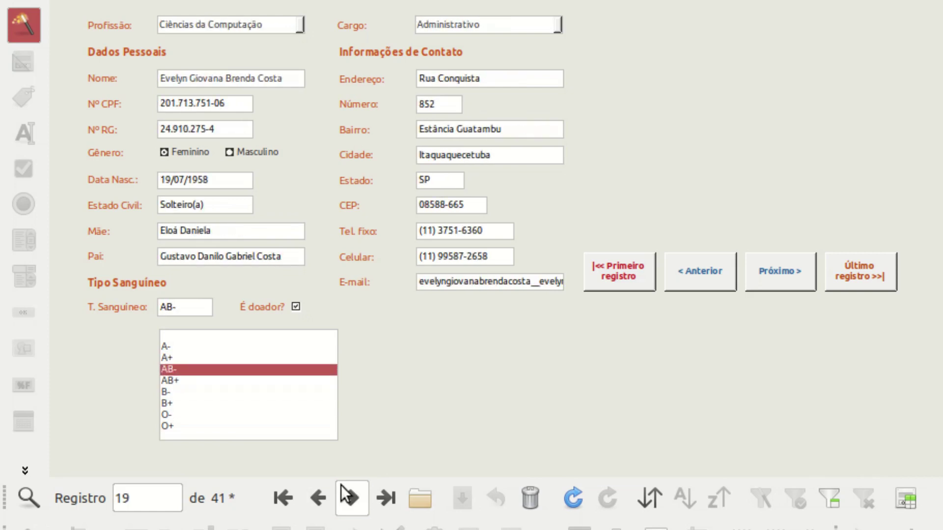
{"action": "left_click", "coordinate": [346, 495]}
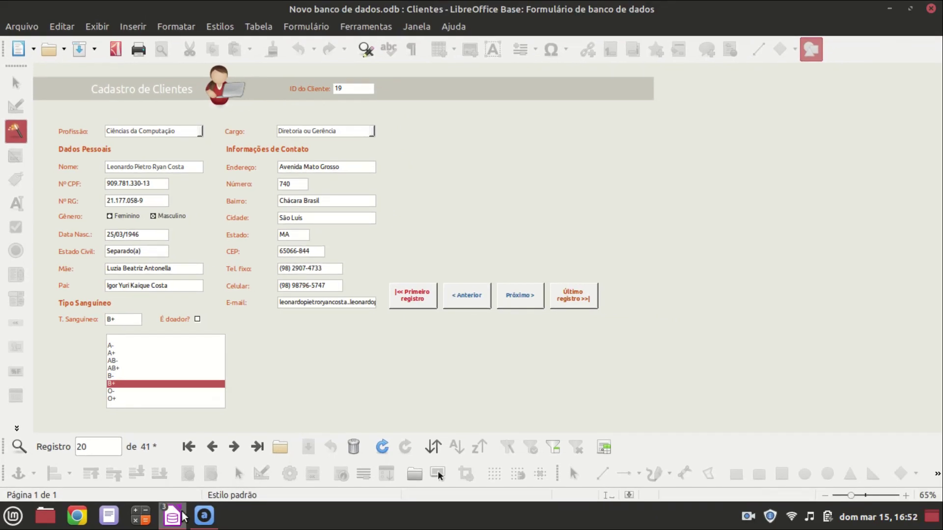
- Examine the whole tiposanguineo column in the Clientes table data for repeated blood types and return to the Clientes form
{"action": "mouse_move", "coordinate": [182, 515]}
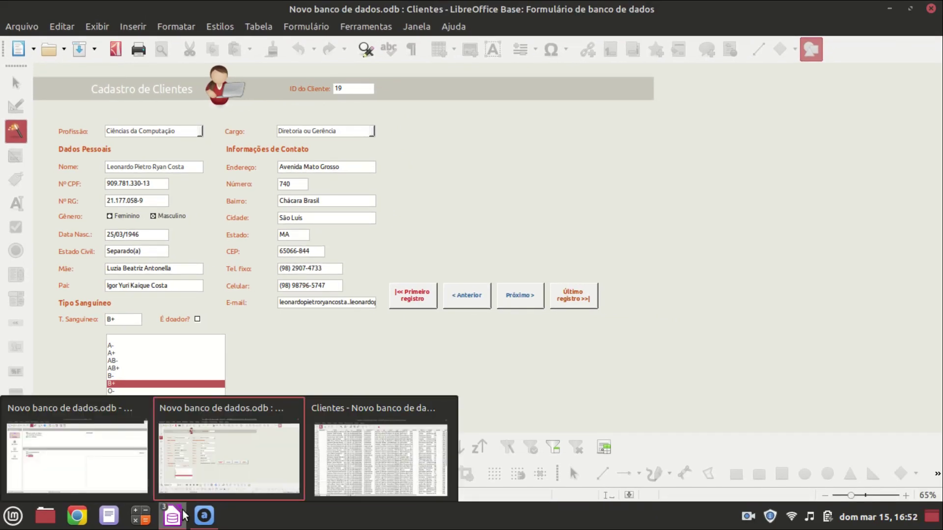
{"action": "left_click", "coordinate": [335, 471]}
{"action": "left_click_drag", "start_coordinate": [310, 492], "coordinate": [570, 523]}
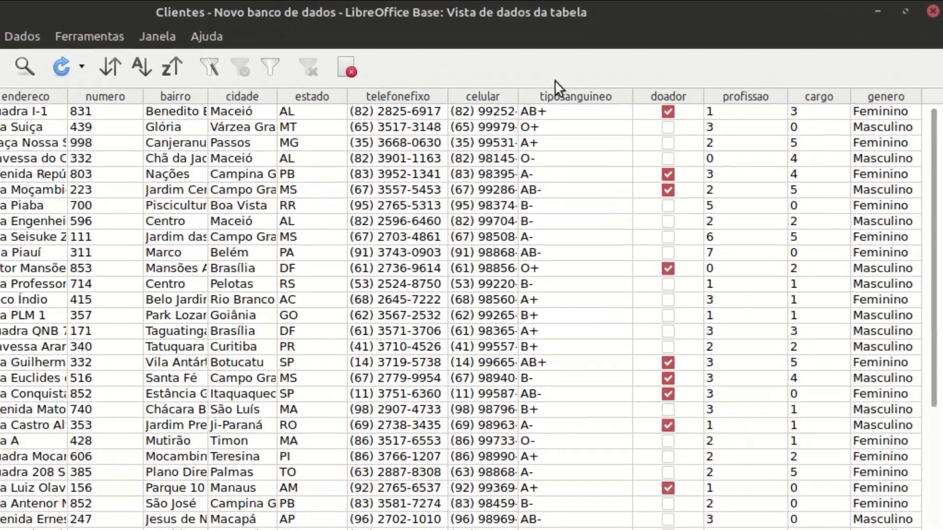
{"action": "left_click", "coordinate": [558, 97]}
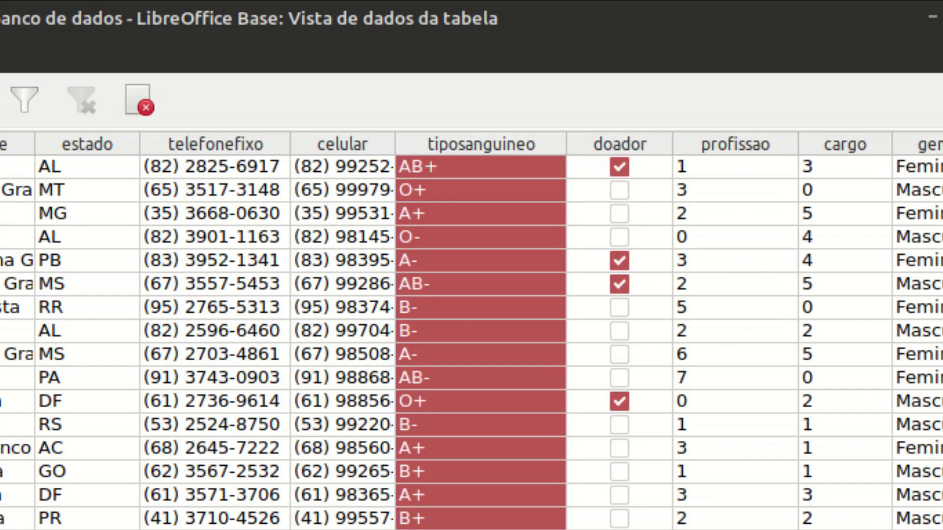
{"action": "scroll", "coordinate": [471, 339], "scroll_direction": "down", "scroll_amount": 9}
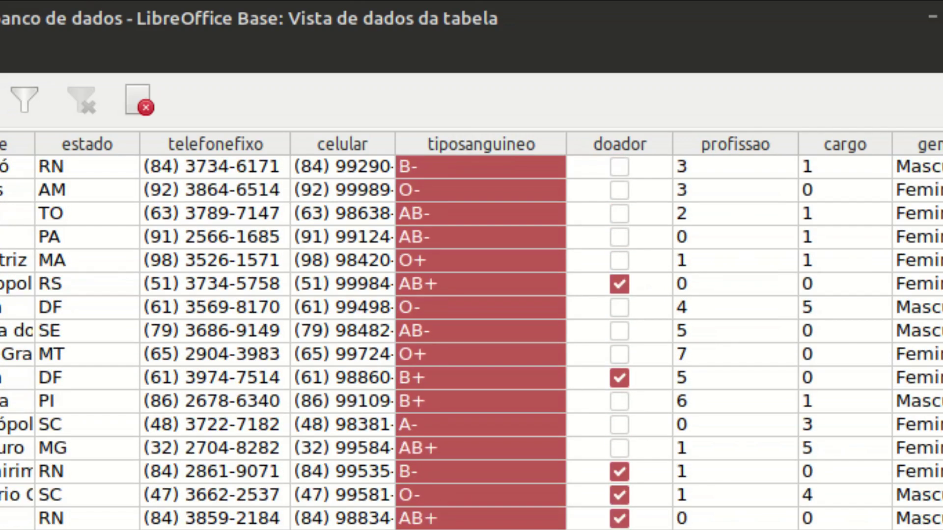
{"action": "scroll", "coordinate": [472, 338], "scroll_direction": "up", "scroll_amount": 9}
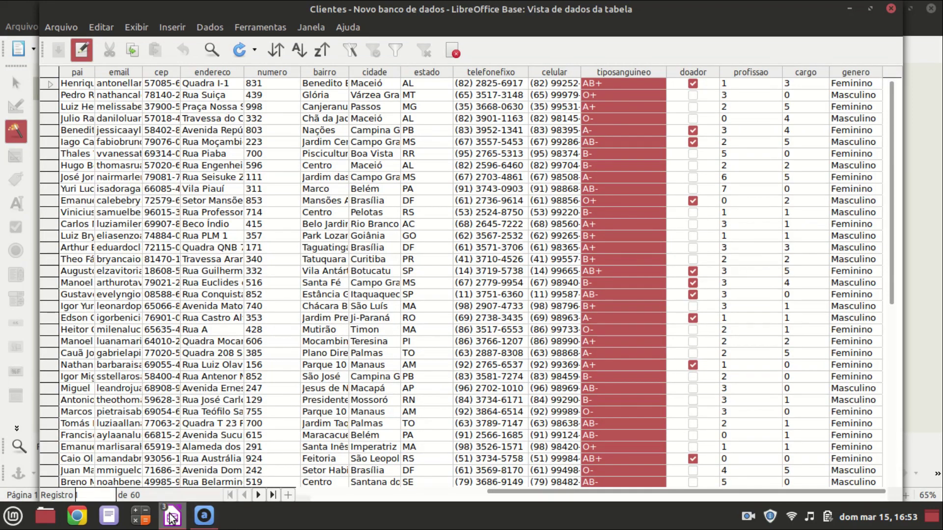
{"action": "mouse_move", "coordinate": [171, 517]}
{"action": "left_click", "coordinate": [185, 473]}
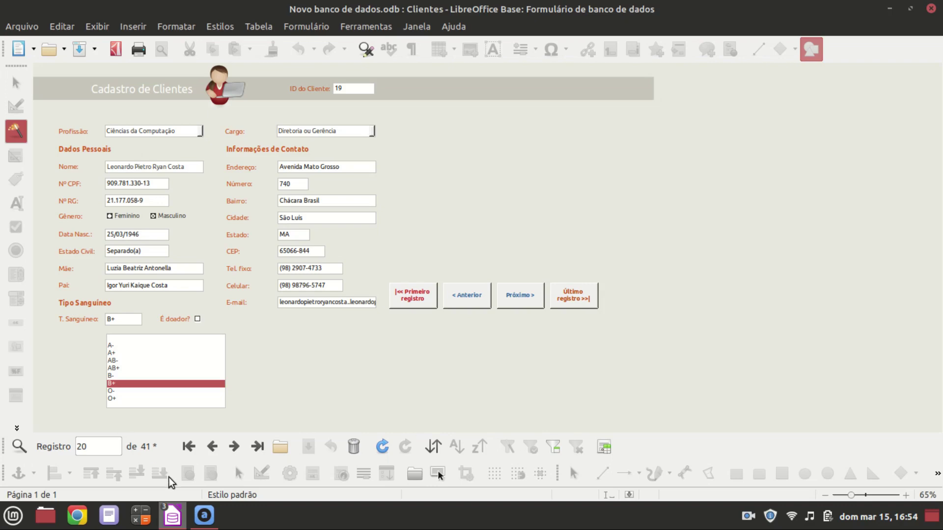
- View the tiposanguineo column in the Clientes table data once more and bring the Clientes form back to the front
{"action": "mouse_move", "coordinate": [174, 508]}
{"action": "left_click", "coordinate": [330, 459]}
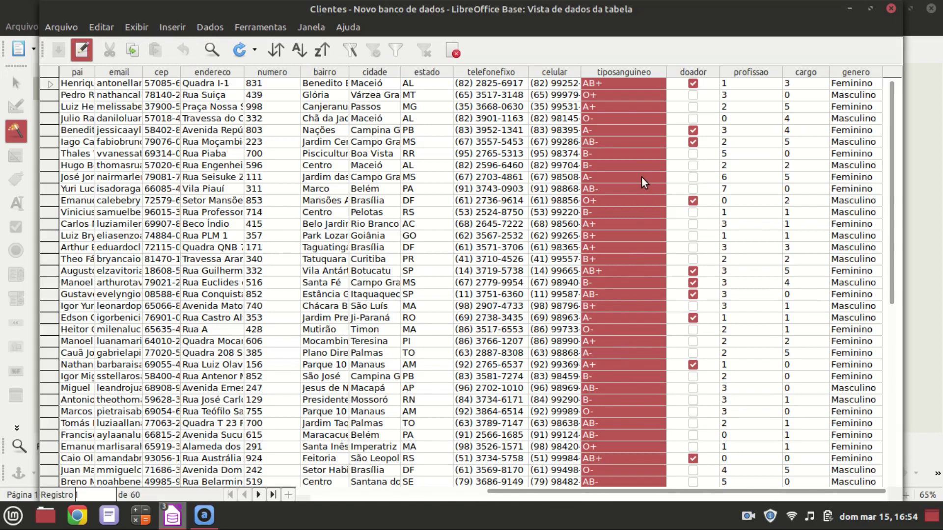
{"action": "mouse_move", "coordinate": [181, 514]}
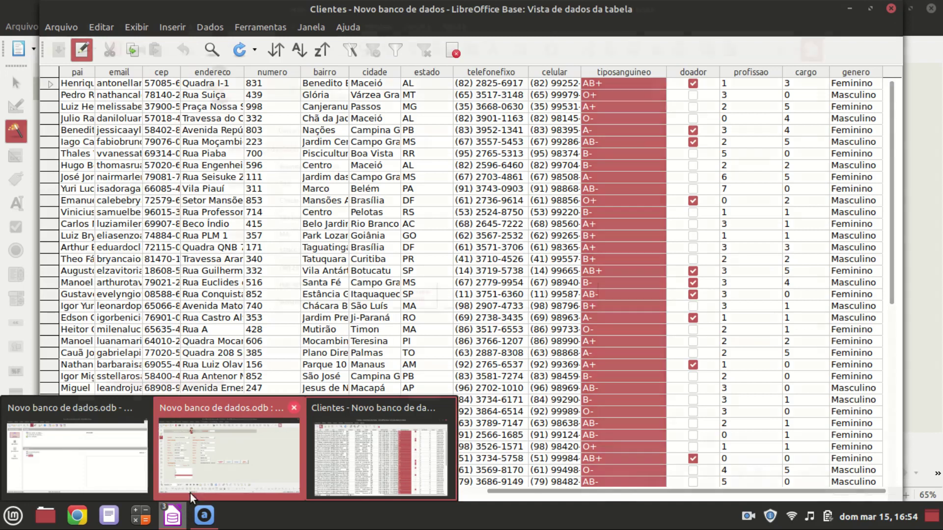
{"action": "left_click", "coordinate": [208, 466]}
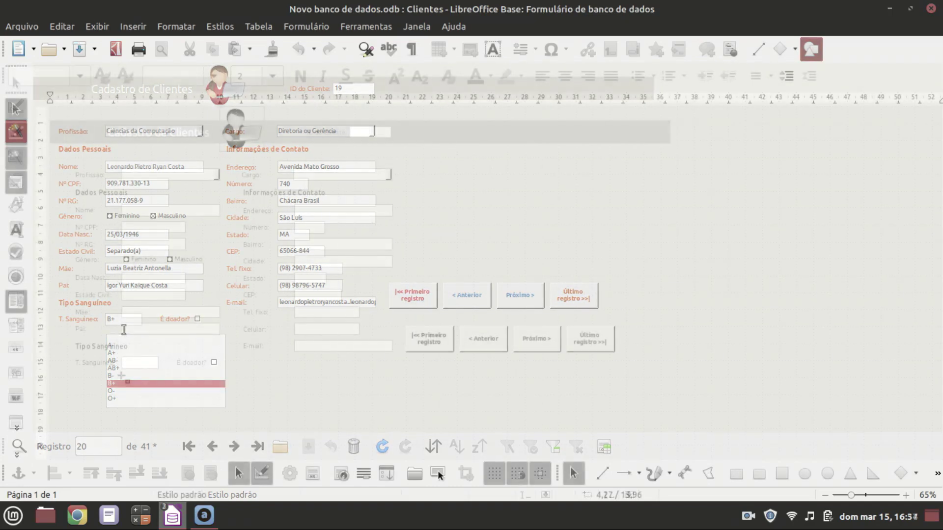
- Draw a list box about 7.00 × 4.34 below T. Sanguíneo, choosing the Clientes table and tiposanguineo as both value and list field in its wizard
{"action": "left_click_drag", "start_coordinate": [241, 449], "coordinate": [241, 451]}
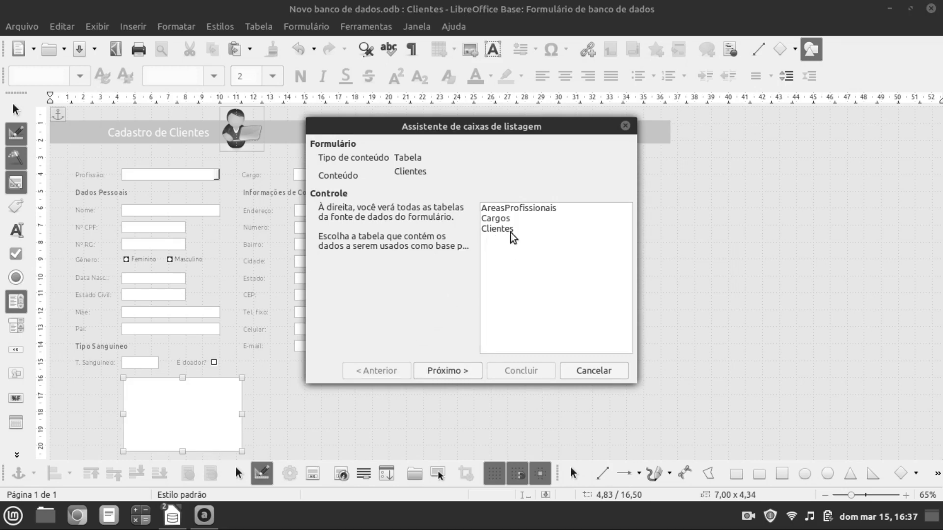
{"action": "left_click", "coordinate": [496, 230]}
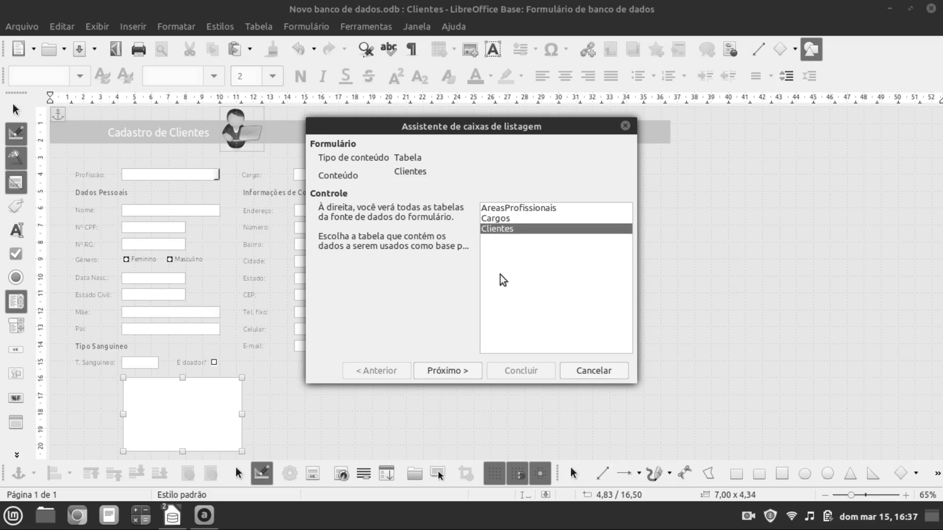
{"action": "left_click", "coordinate": [447, 376]}
{"action": "left_click", "coordinate": [468, 193]}
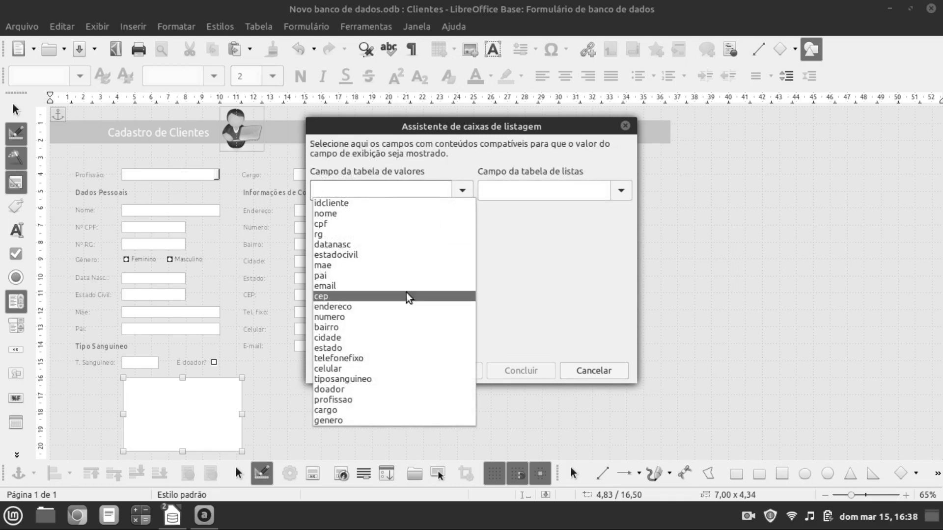
{"action": "left_click", "coordinate": [324, 380]}
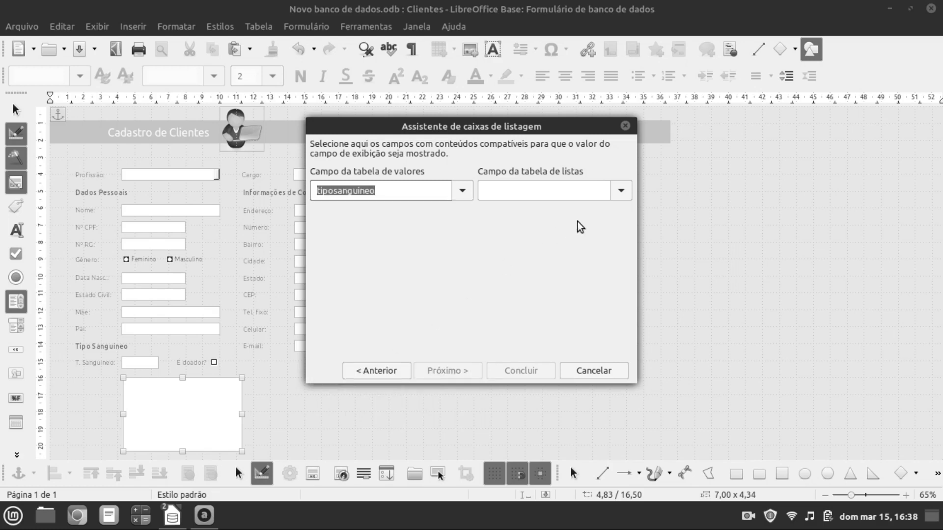
{"action": "left_click", "coordinate": [624, 199]}
{"action": "left_click", "coordinate": [618, 199]}
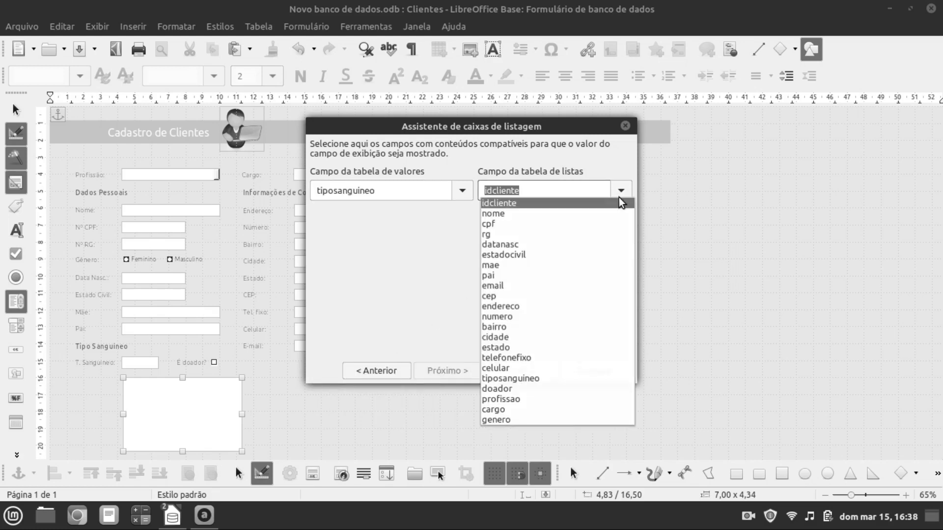
{"action": "left_click", "coordinate": [515, 378]}
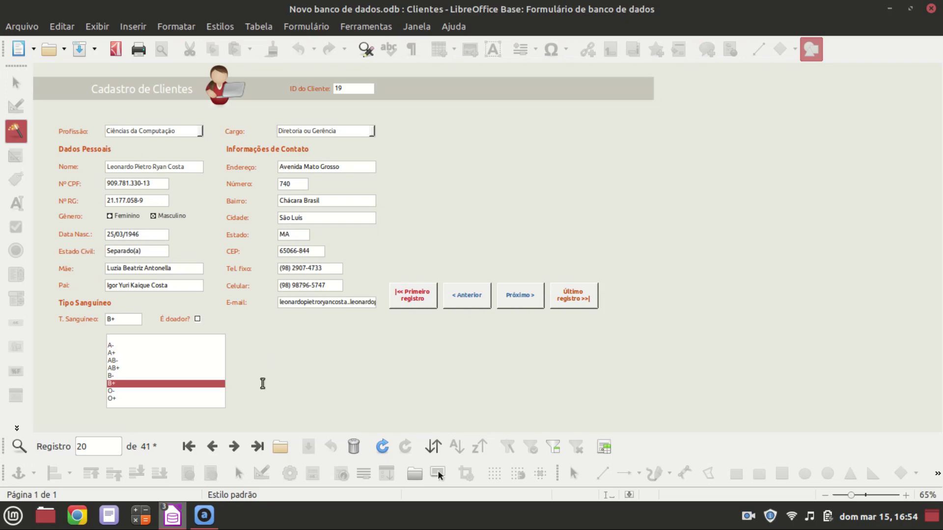
- Step back from record 20 to record 15, checking the blood type highlighted in the list box for each customer
{"action": "left_click", "coordinate": [215, 450]}
{"action": "left_click", "coordinate": [216, 452]}
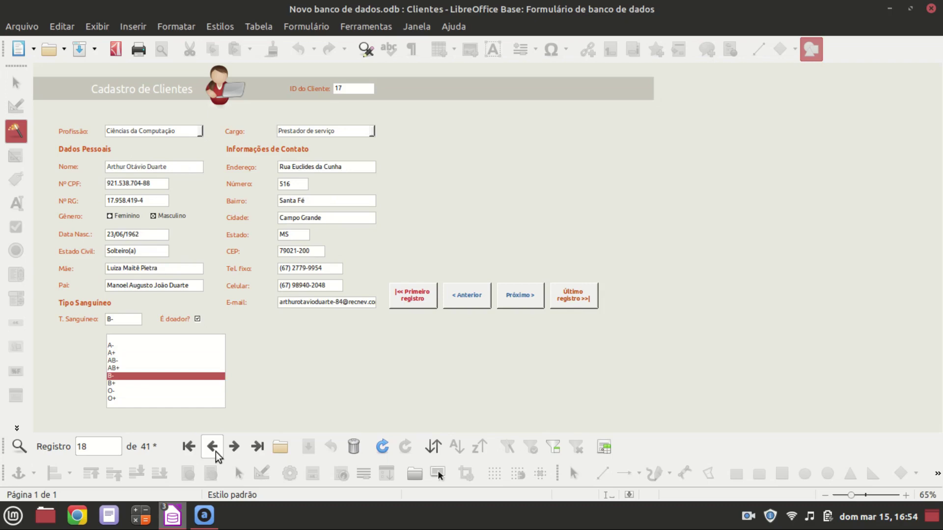
{"action": "left_click", "coordinate": [216, 451]}
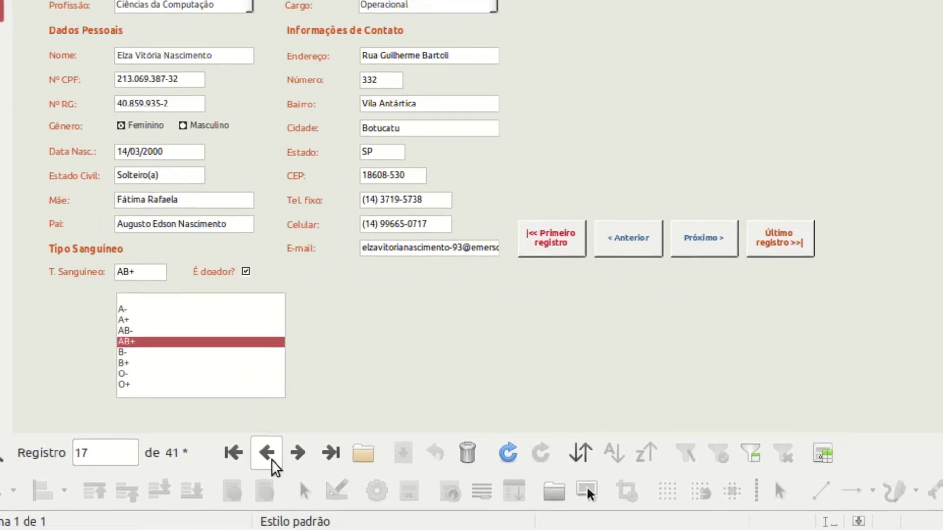
{"action": "left_click", "coordinate": [253, 454]}
{"action": "left_click", "coordinate": [253, 454]}
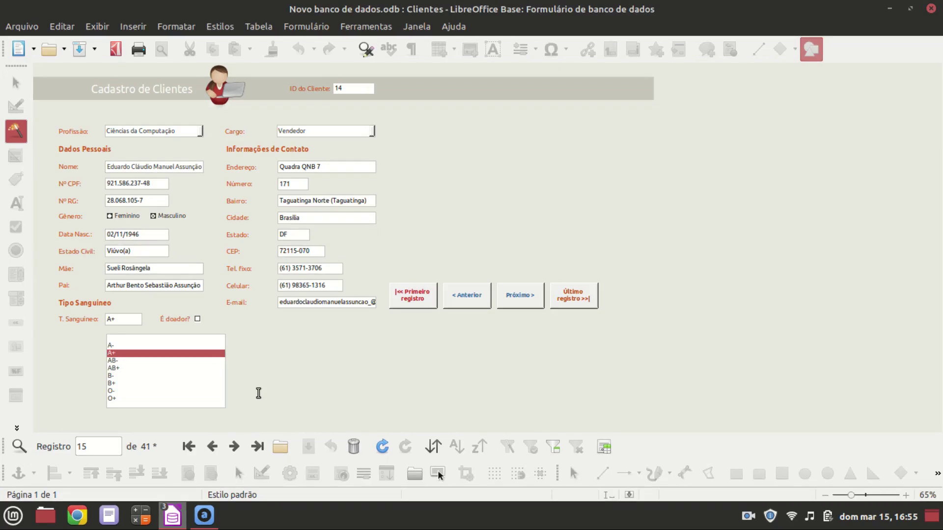
- Close the Clientes form and the Clientes table data window, and open the Clientes form for editing
{"action": "left_click", "coordinate": [931, 9]}
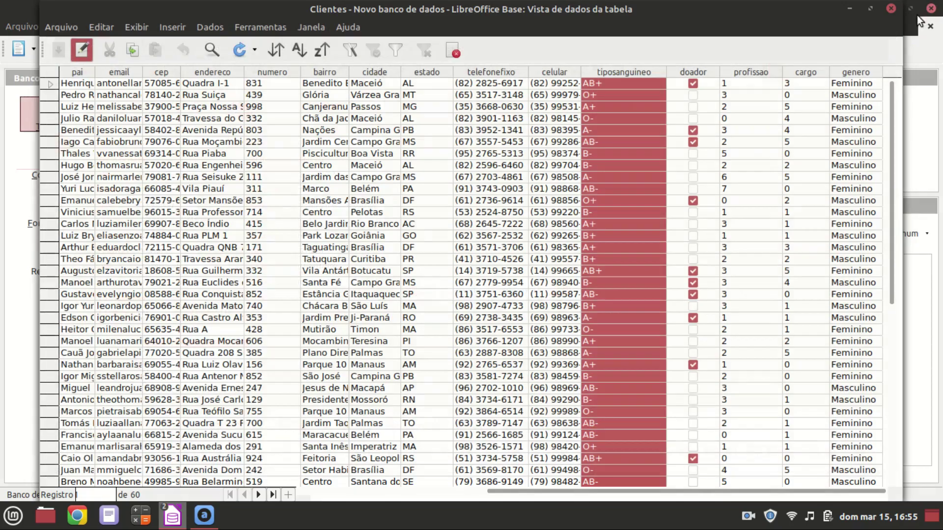
{"action": "left_click", "coordinate": [891, 8]}
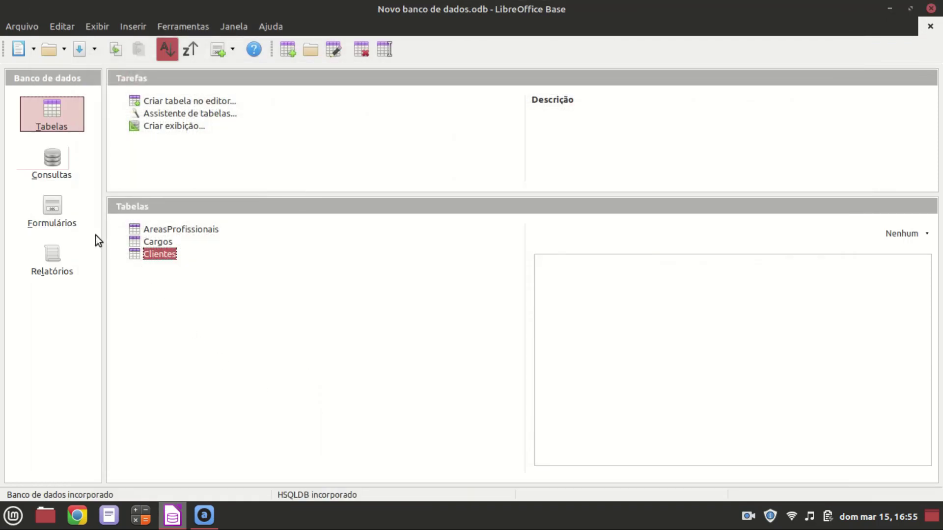
{"action": "left_click", "coordinate": [65, 222]}
{"action": "right_click", "coordinate": [164, 231]}
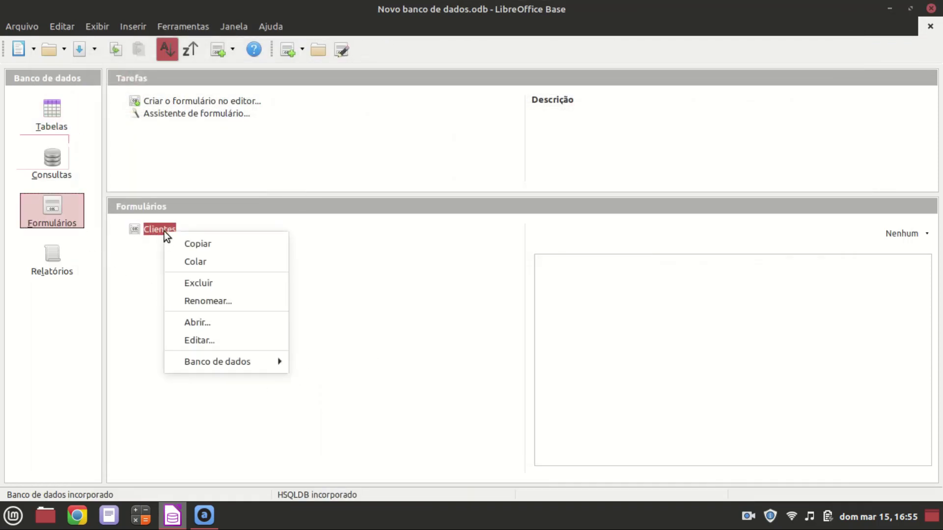
{"action": "left_click", "coordinate": [202, 339]}
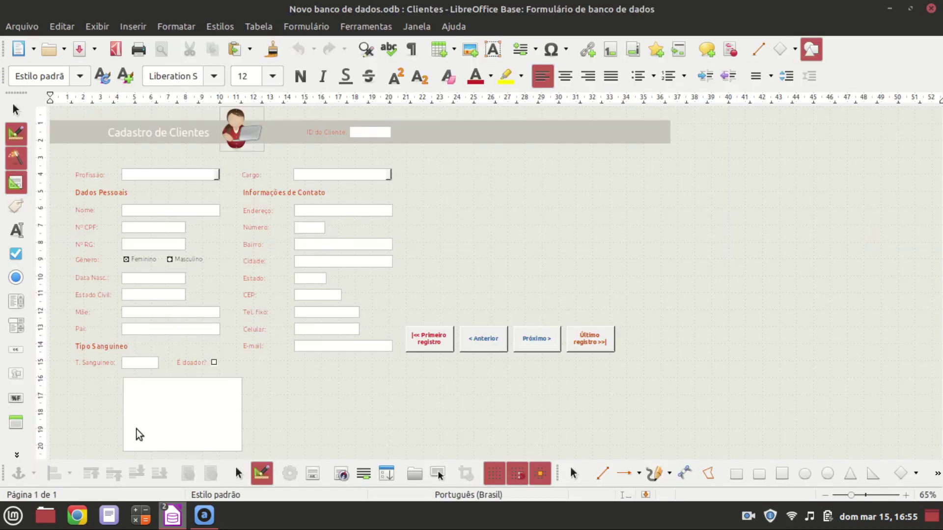
- Replace the list box below T. Sanguíneo with a new one about 5.00 × 4.17 and dismiss the list box wizard
{"action": "left_click", "coordinate": [12, 305]}
{"action": "left_click_drag", "start_coordinate": [123, 374], "coordinate": [208, 446]}
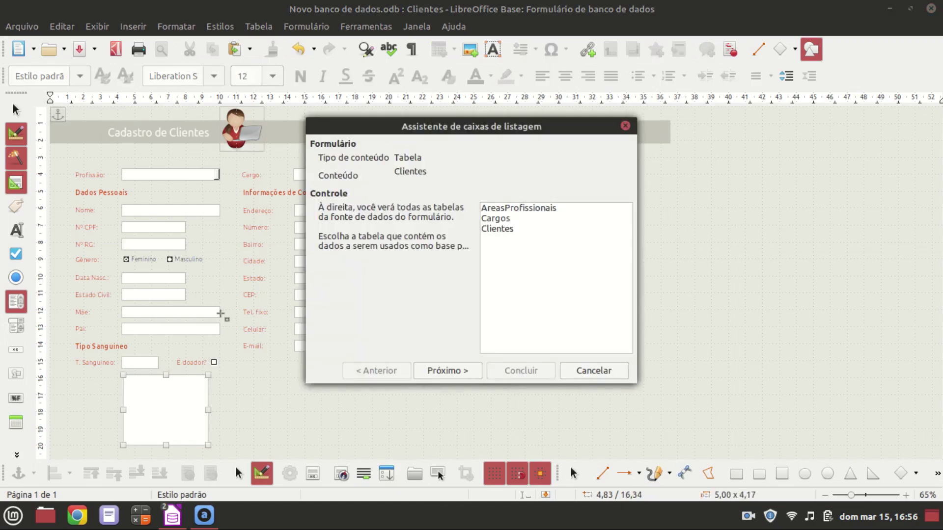
{"action": "left_click", "coordinate": [625, 125]}
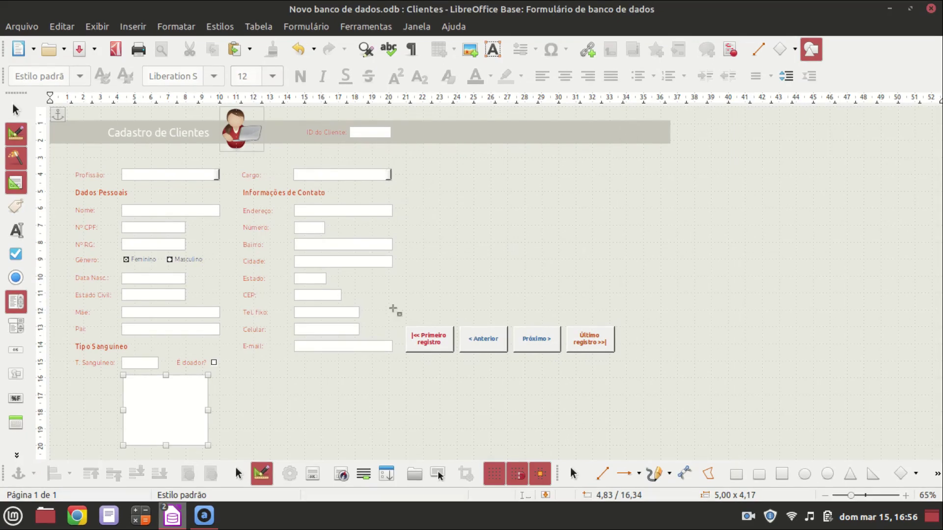
- Open the new list box's control properties and set its Campo de dados to tiposanguineo
{"action": "left_click", "coordinate": [287, 480]}
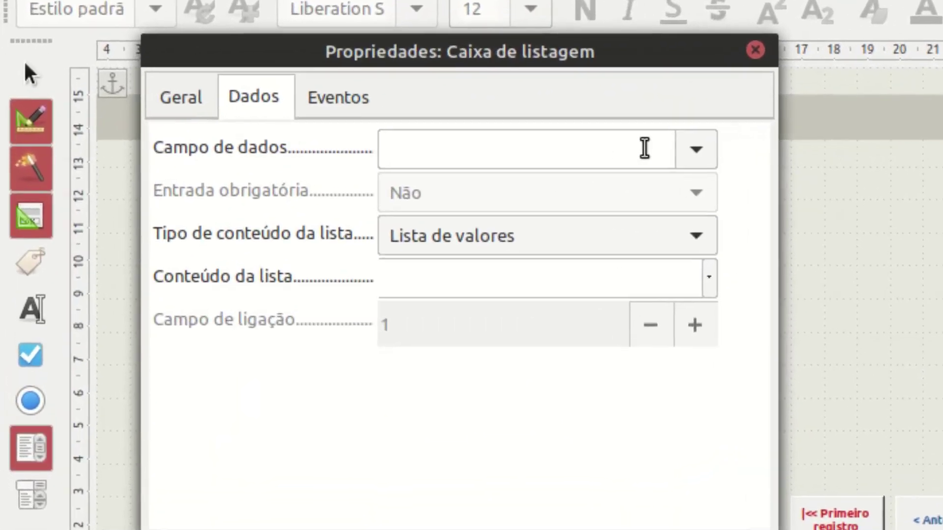
{"action": "left_click", "coordinate": [586, 149]}
{"action": "scroll", "coordinate": [731, 196], "scroll_direction": "down", "scroll_amount": 2}
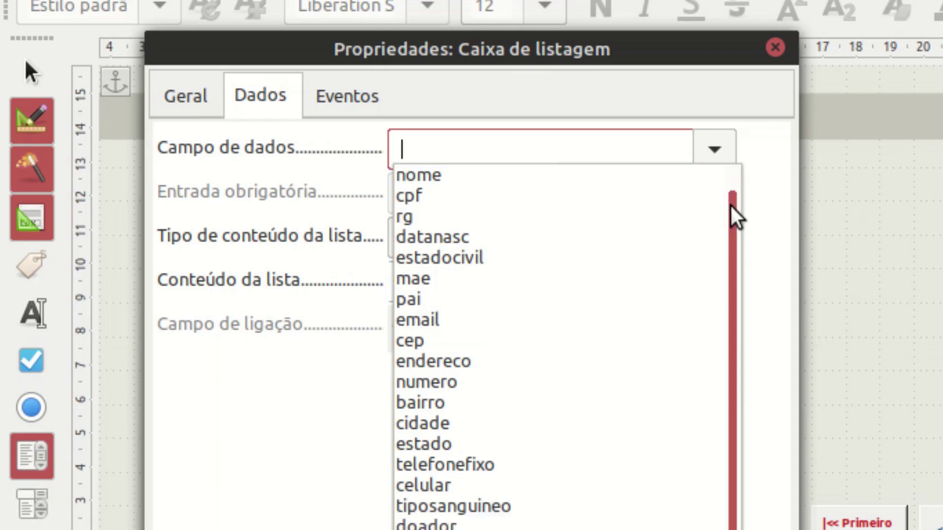
{"action": "left_click", "coordinate": [510, 483]}
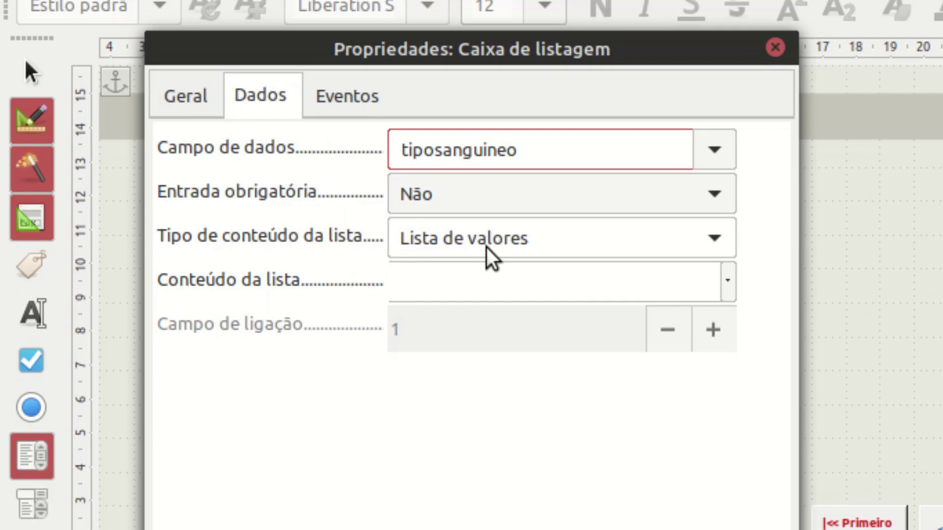
- Review the available Tipo de conteúdo da lista options for the list box and keep Lista de valores
{"action": "left_click", "coordinate": [484, 270]}
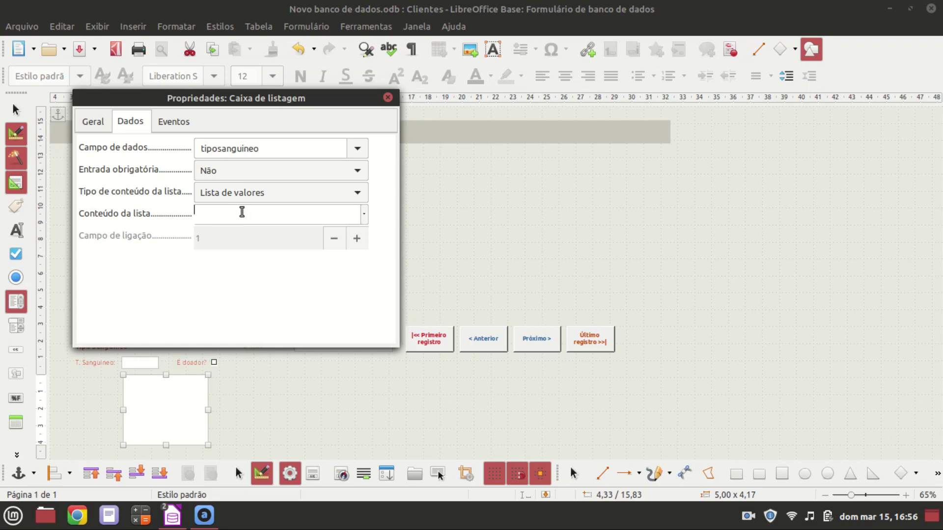
{"action": "left_click", "coordinate": [360, 193]}
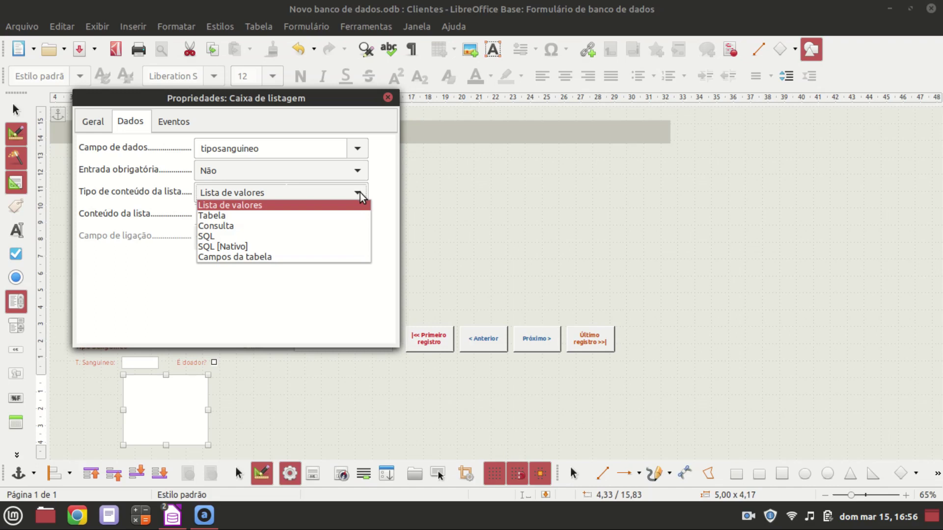
{"action": "left_click", "coordinate": [360, 192]}
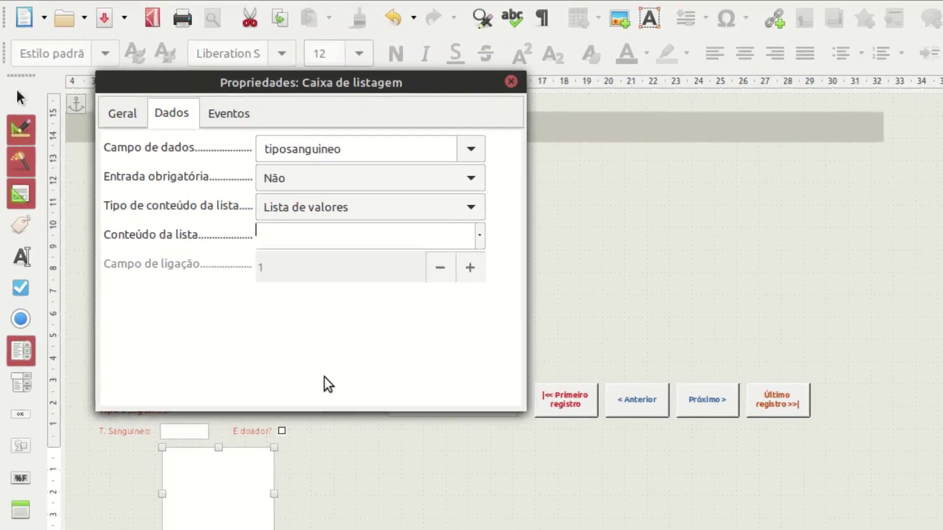
- Fill the list box's Conteúdo da lista with A+, A-, B+, B-, AB+, AB-, O+ and O-, one per line
{"action": "type", "text": "A"}
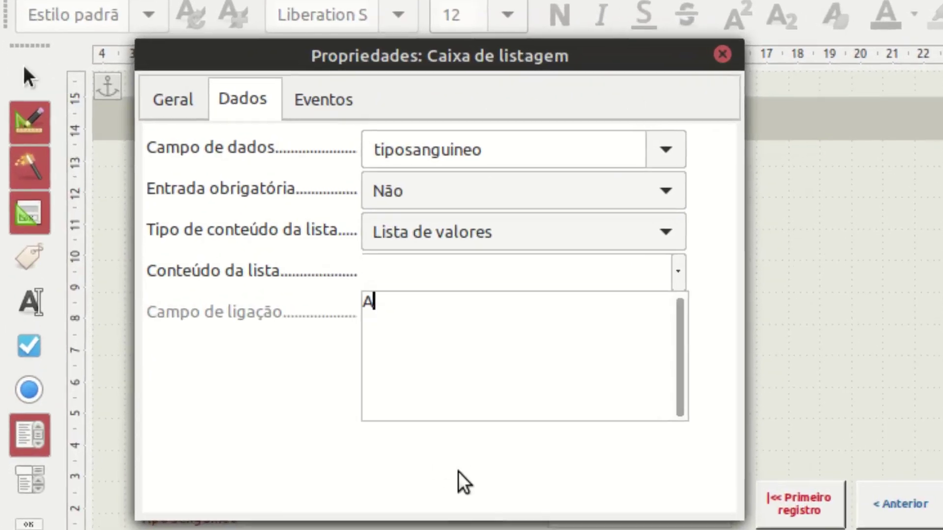
{"action": "type", "text": "+"}
{"action": "key", "text": "Return"}
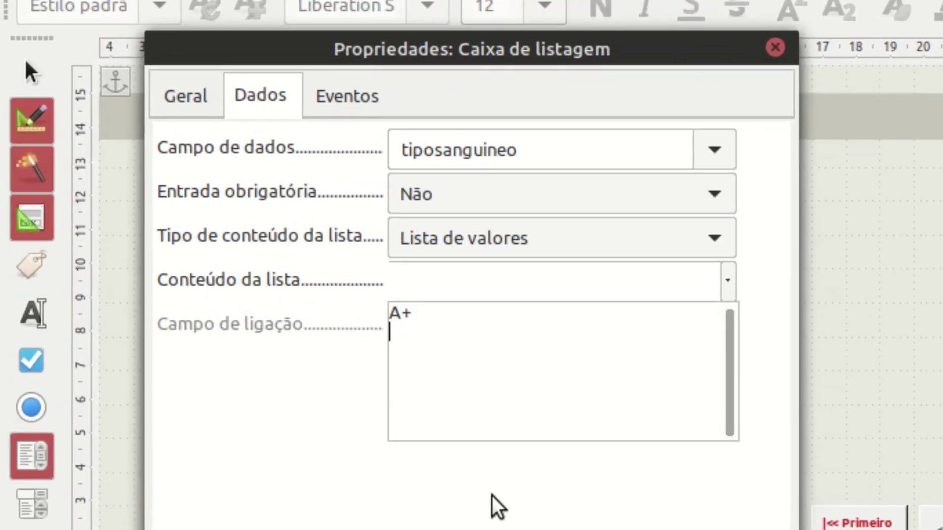
{"action": "type", "text": "A-"}
{"action": "key", "text": "Return"}
{"action": "type", "text": "B+"}
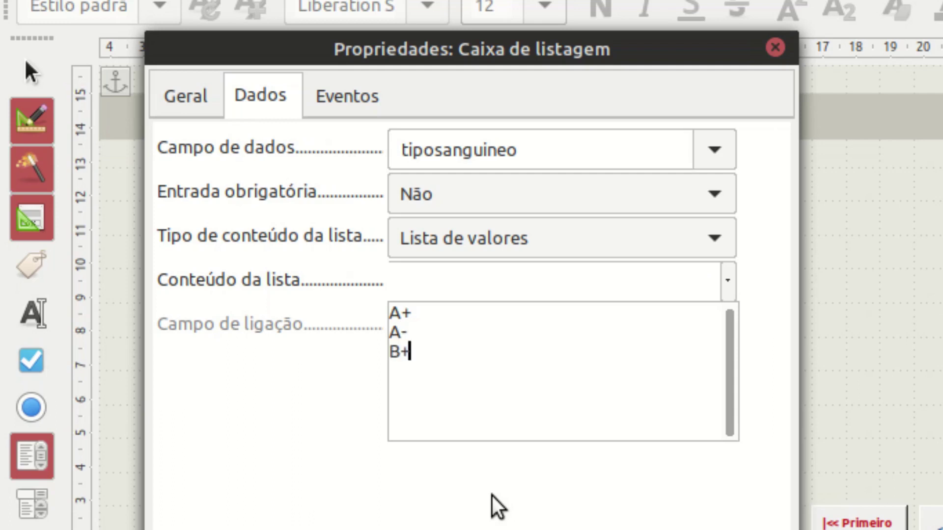
{"action": "key", "text": "Return"}
{"action": "type", "text": "B-"}
{"action": "key", "text": "Return"}
{"action": "type", "text": "AB+"}
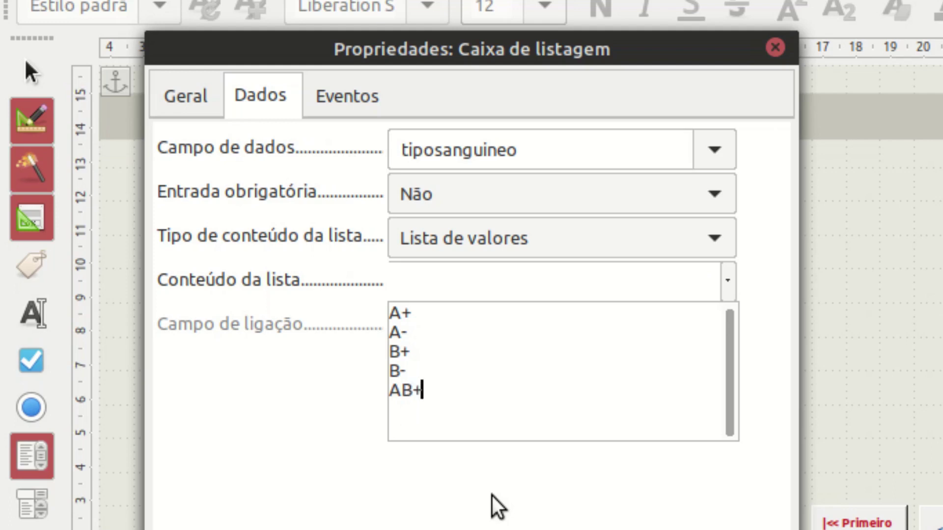
{"action": "key", "text": "Return"}
{"action": "type", "text": "AB-"}
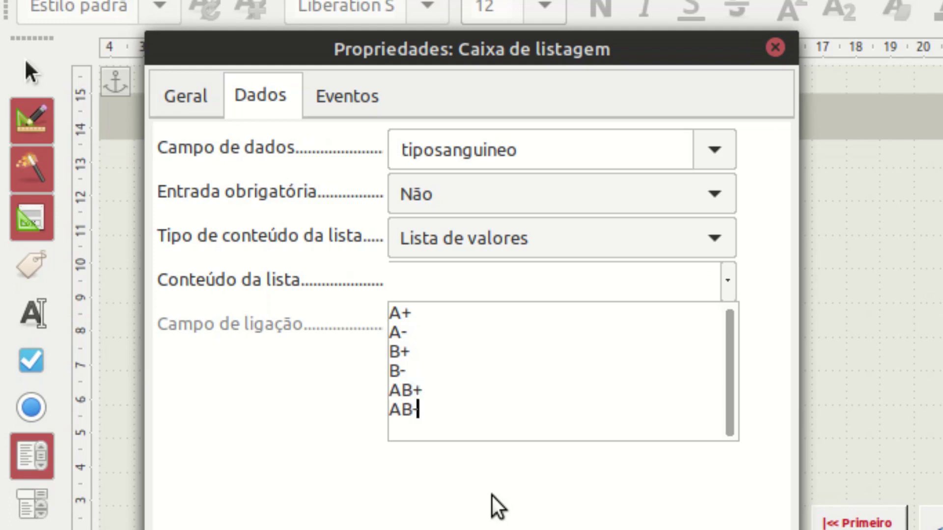
{"action": "key", "text": "Return"}
{"action": "type", "text": "O+"}
{"action": "key", "text": "Return"}
{"action": "type", "text": "O-"}
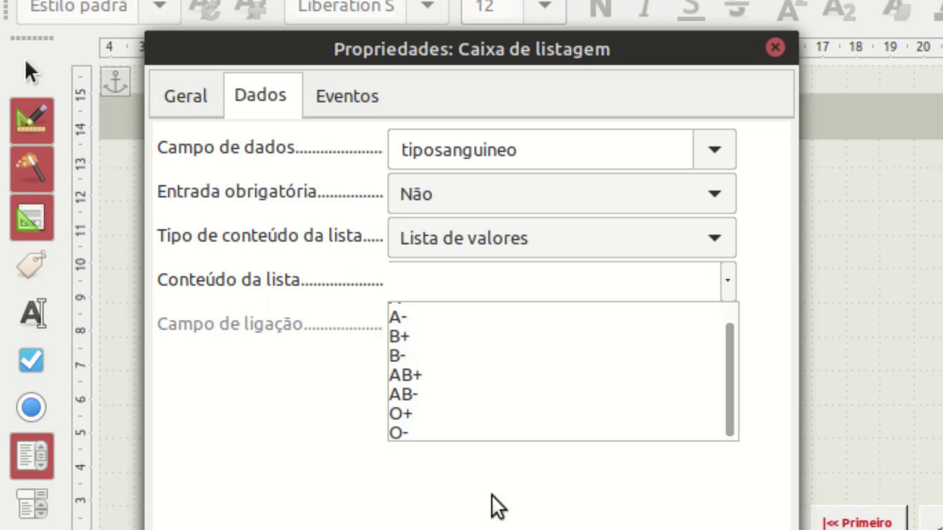
{"action": "left_click", "coordinate": [492, 496]}
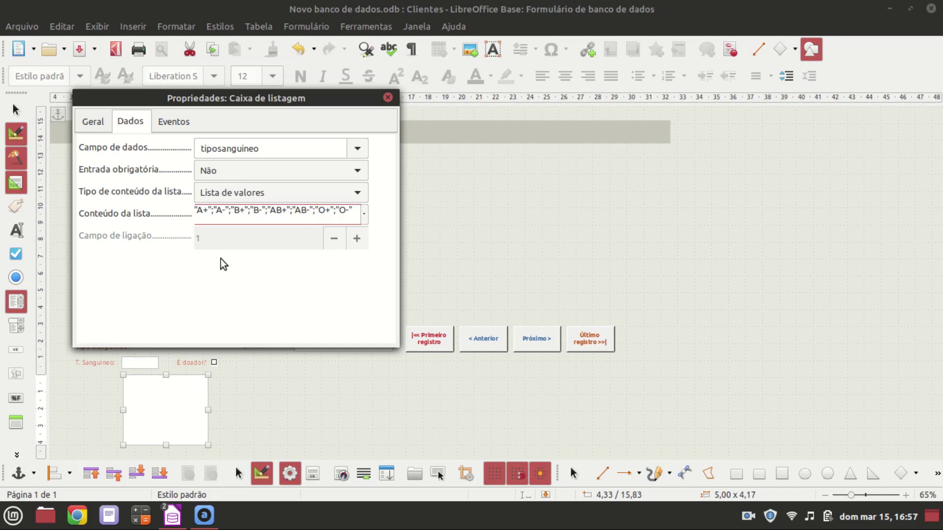
- Copy all Conteúdo da lista values into the blank text editor document, and return to the list box properties
{"action": "key", "text": "alt+Down"}
{"action": "key", "text": "ctrl+c"}
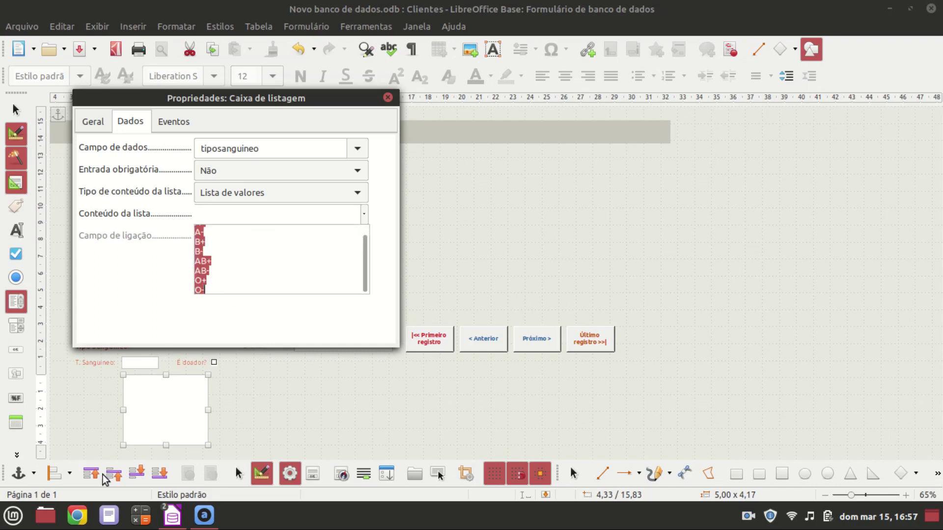
{"action": "left_click", "coordinate": [110, 515]}
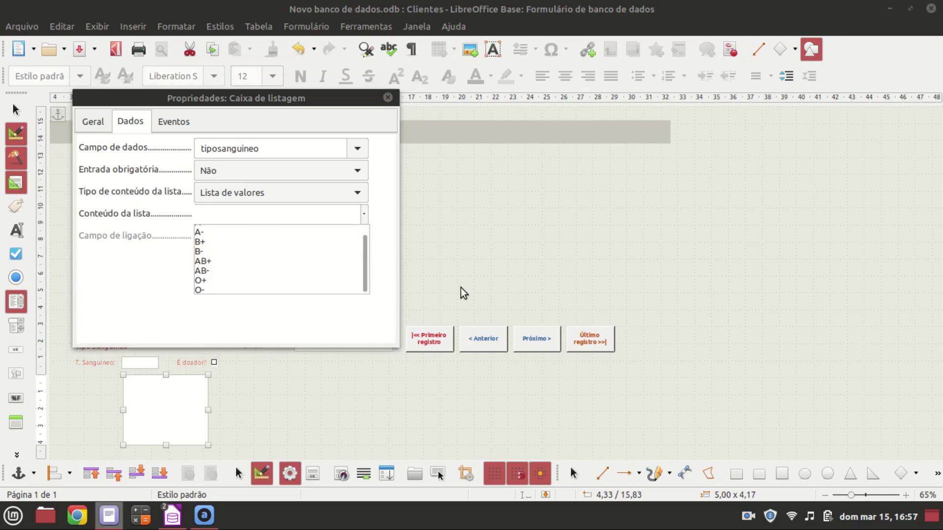
{"action": "key", "text": "ctrl+v"}
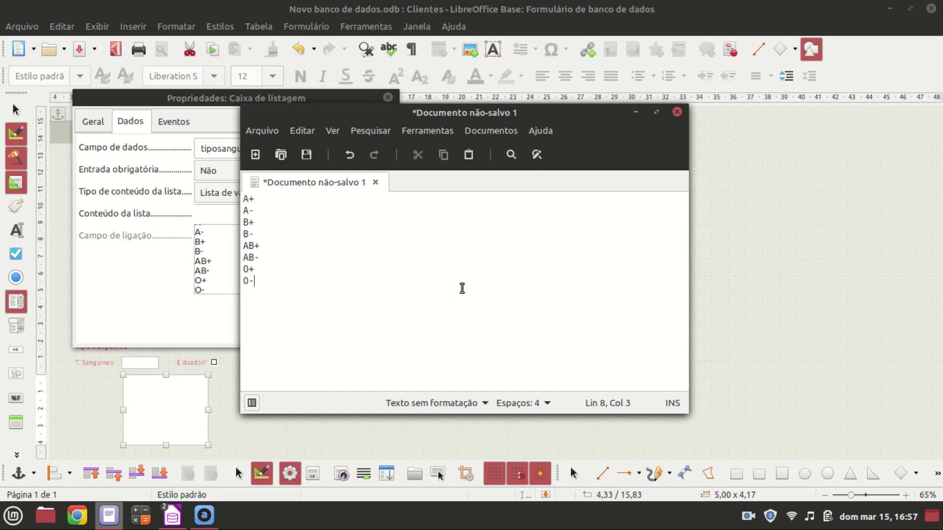
{"action": "left_click", "coordinate": [636, 113]}
{"action": "left_click", "coordinate": [554, 204]}
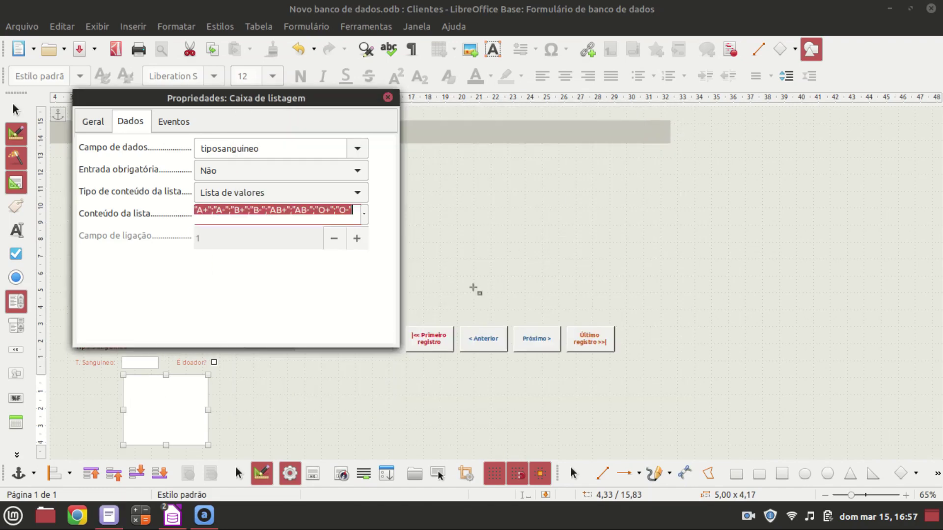
- Leave design mode and browse several client records, checking the list box below T. Sanguíneo, and return to the first record
{"action": "left_click", "coordinate": [259, 475]}
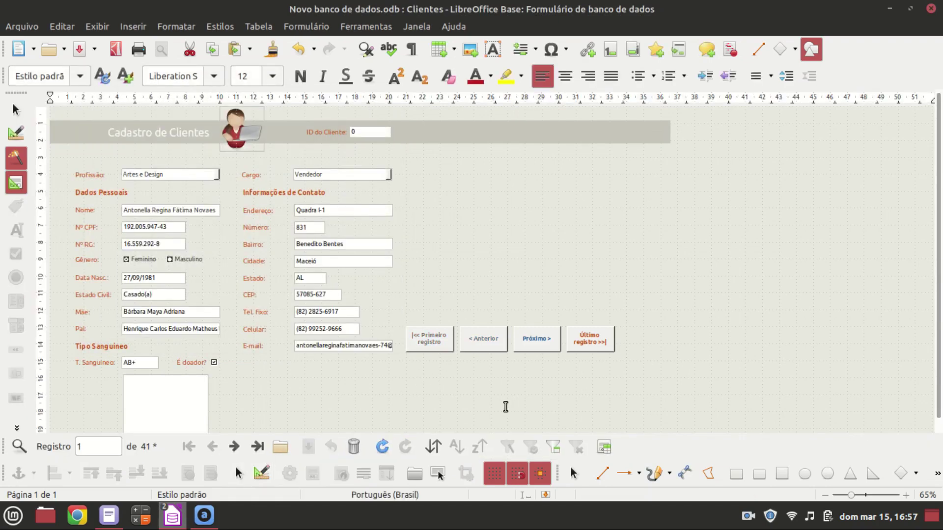
{"action": "scroll", "coordinate": [938, 346], "scroll_direction": "down", "scroll_amount": 1}
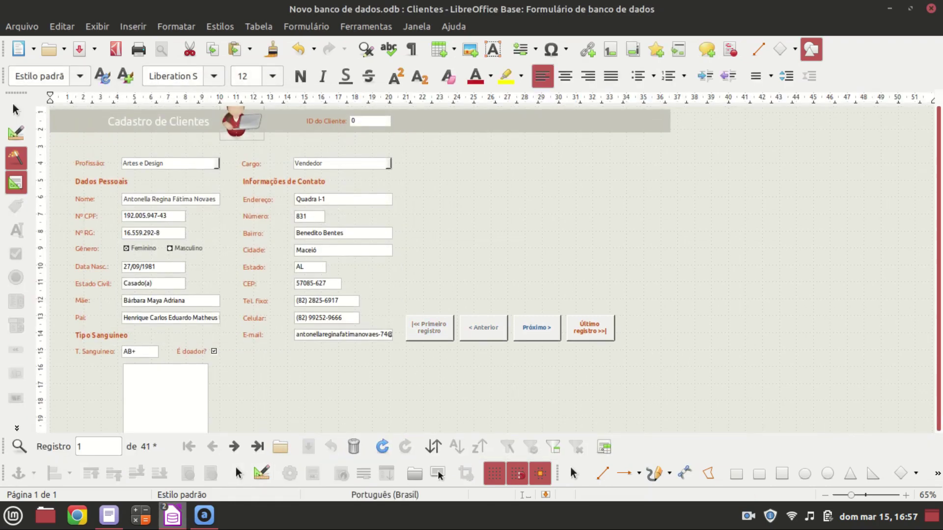
{"action": "left_click", "coordinate": [234, 447]}
{"action": "left_click", "coordinate": [235, 447]}
{"action": "left_click", "coordinate": [235, 447]}
{"action": "left_click", "coordinate": [234, 447]}
{"action": "left_click", "coordinate": [234, 447]}
{"action": "left_click", "coordinate": [235, 447]}
{"action": "left_click", "coordinate": [235, 447]}
{"action": "left_click", "coordinate": [235, 447]}
{"action": "left_click", "coordinate": [235, 447]}
{"action": "left_click", "coordinate": [189, 447]}
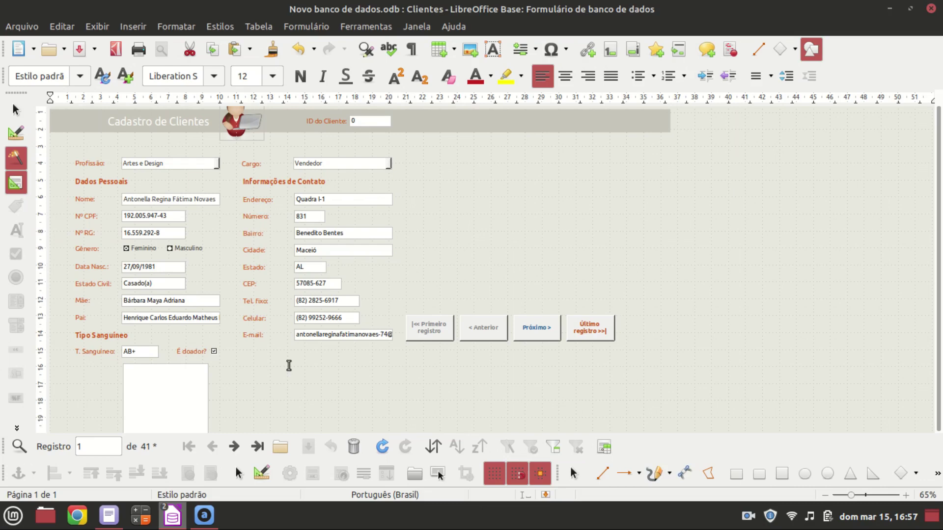
- Return to design mode and fill the list box's Entradas da lista with the eight blood types, A+ to O-, from the text editor document
{"action": "left_click", "coordinate": [259, 473]}
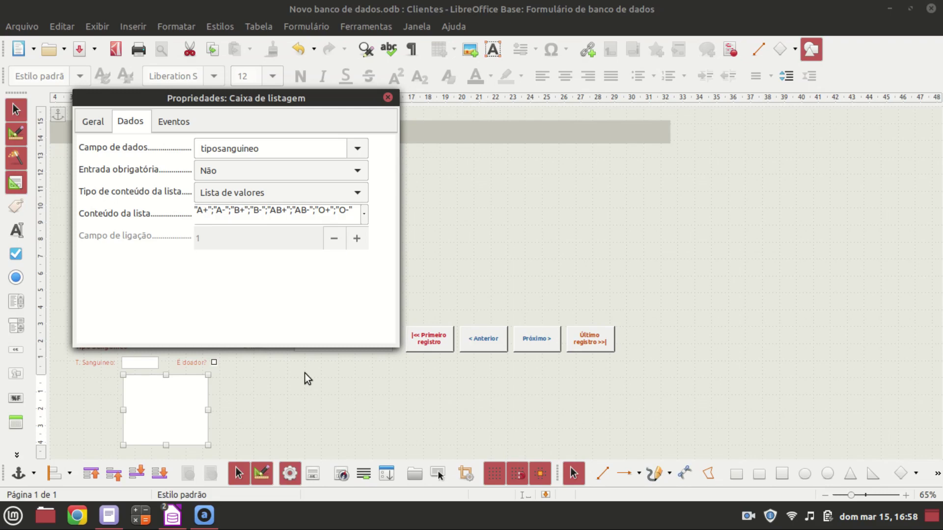
{"action": "left_click_drag", "start_coordinate": [252, 100], "coordinate": [449, 174]}
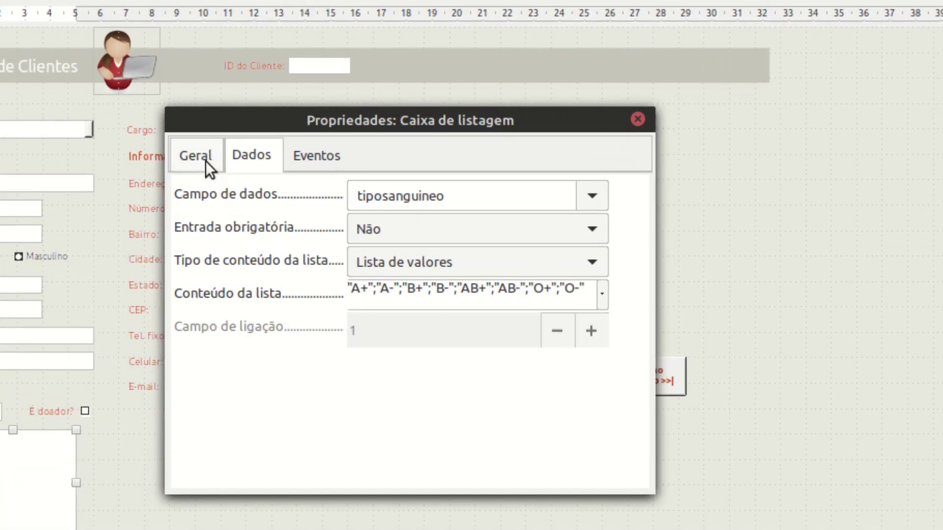
{"action": "left_click", "coordinate": [205, 161]}
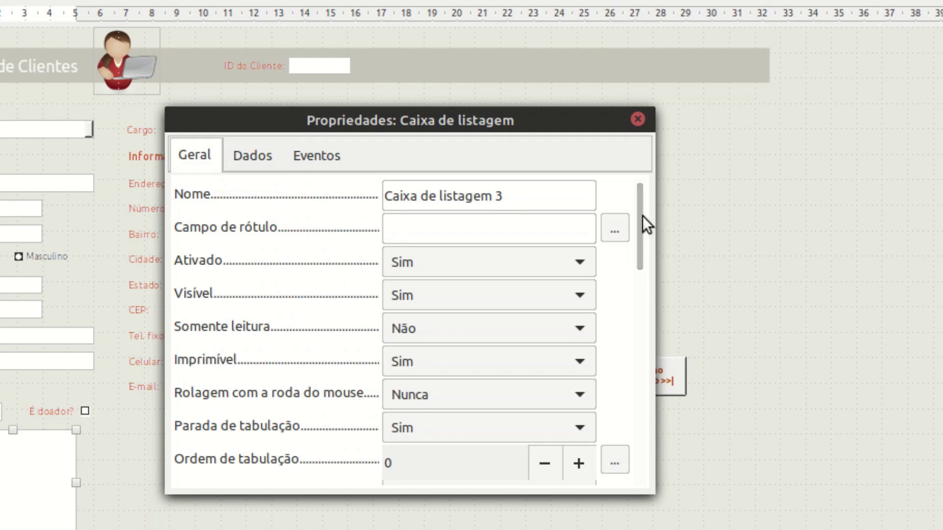
{"action": "left_click_drag", "start_coordinate": [642, 217], "coordinate": [645, 323]}
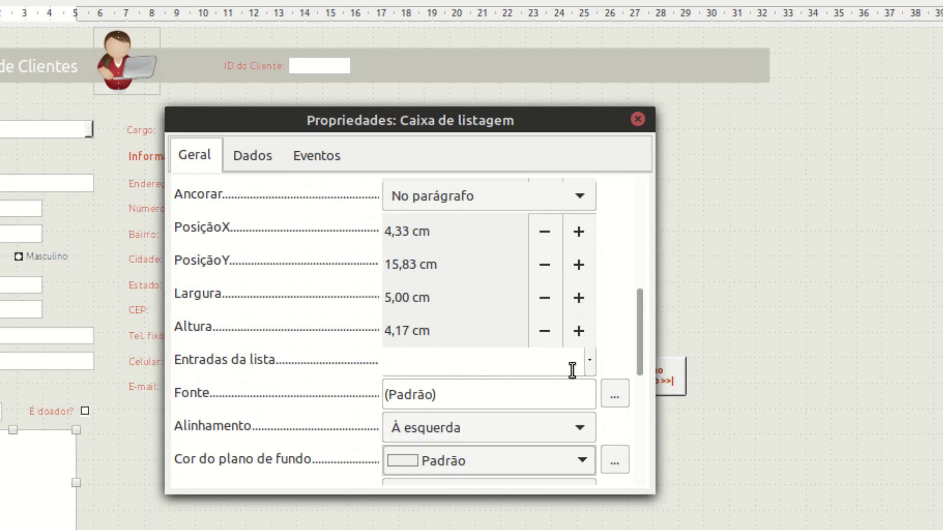
{"action": "left_click", "coordinate": [592, 371]}
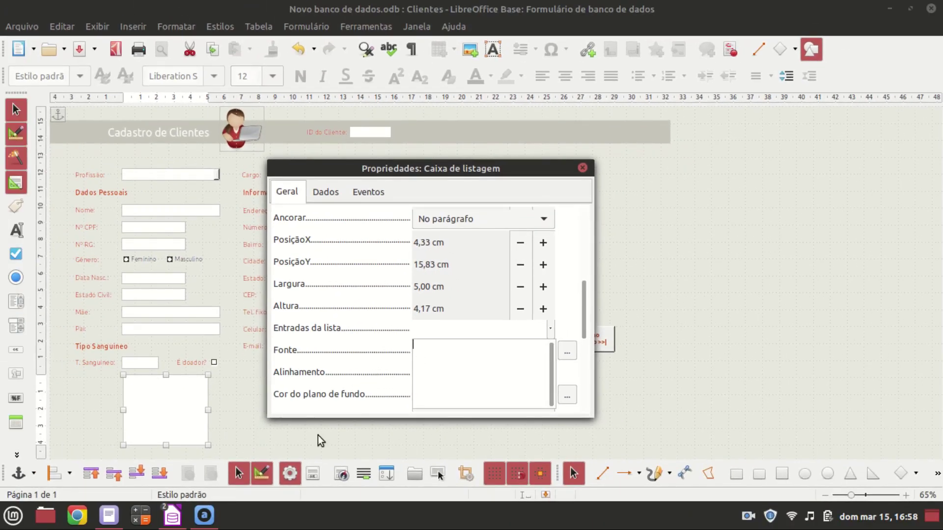
{"action": "left_click", "coordinate": [116, 520]}
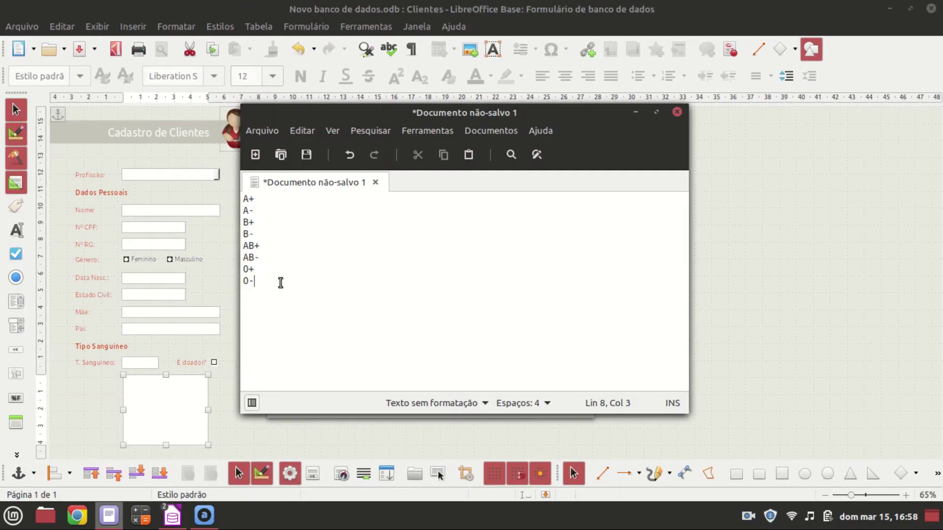
{"action": "left_click_drag", "start_coordinate": [265, 286], "coordinate": [232, 201]}
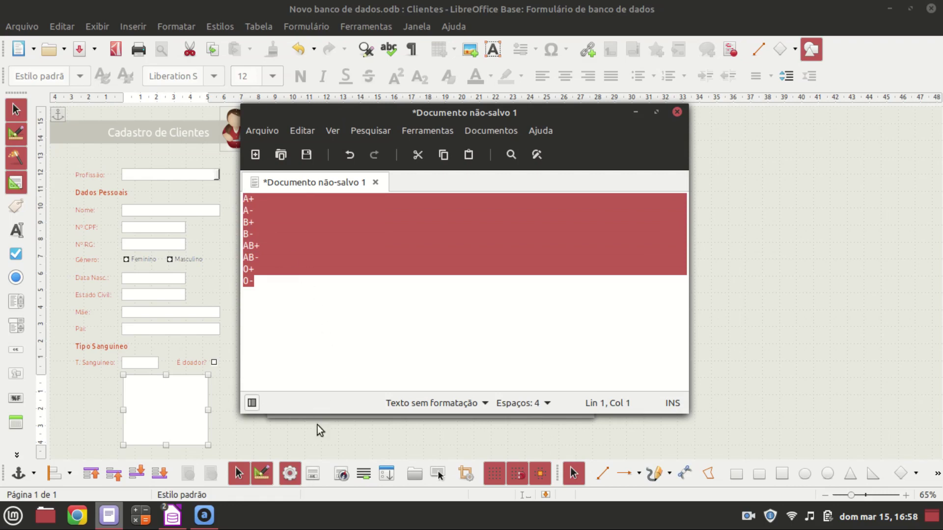
{"action": "left_click", "coordinate": [317, 441]}
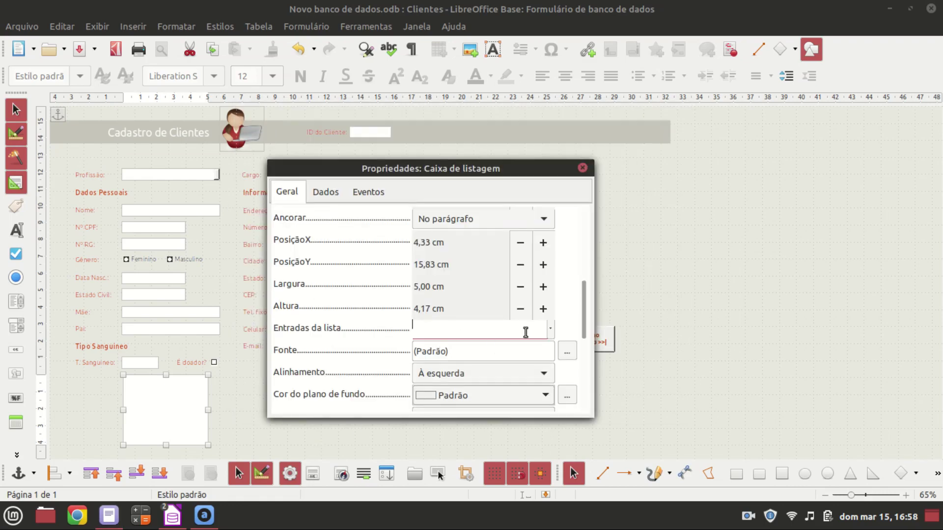
{"action": "key", "text": "ctrl+v"}
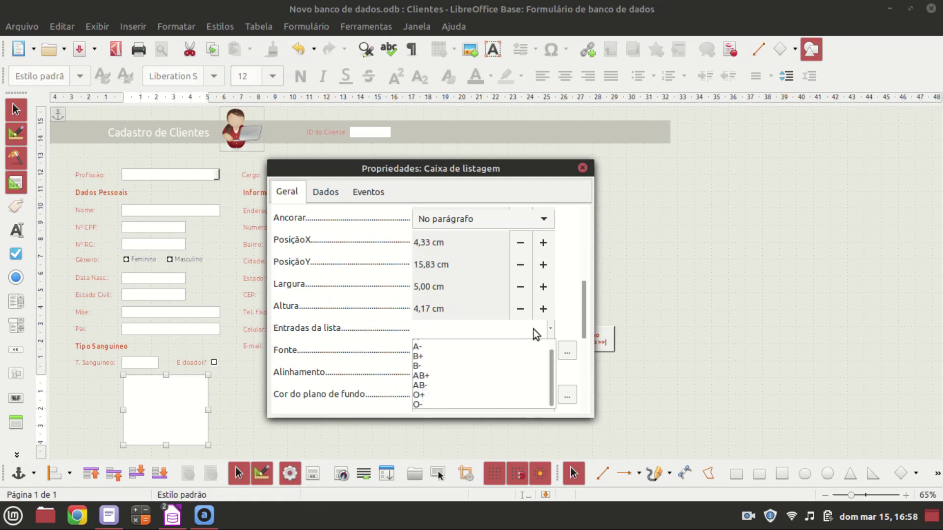
{"action": "left_click", "coordinate": [568, 321]}
- Set the list box's Altura to 0,68 cm and Suspensa to Sim, and close its properties
{"action": "double_click", "coordinate": [432, 310]}
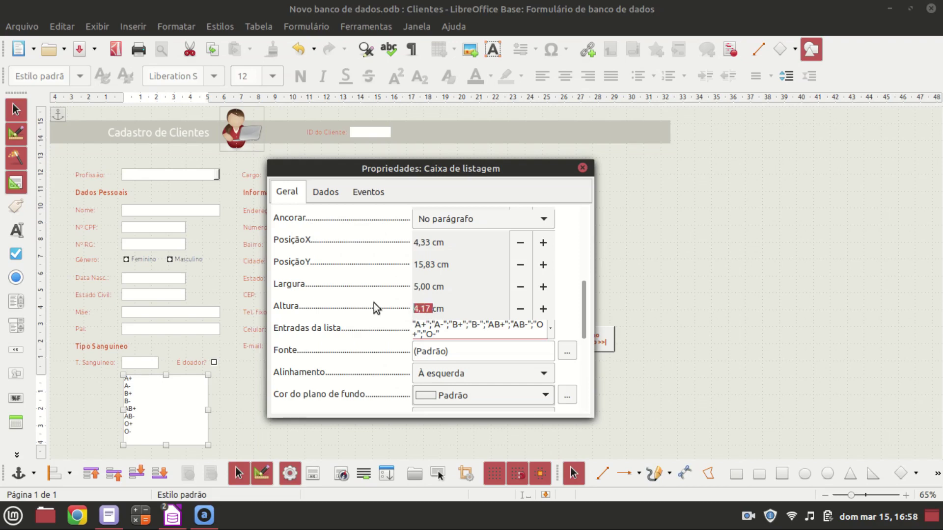
{"action": "type", "text": "0,68"}
{"action": "left_click_drag", "start_coordinate": [592, 297], "coordinate": [591, 349]}
{"action": "left_click", "coordinate": [522, 330]}
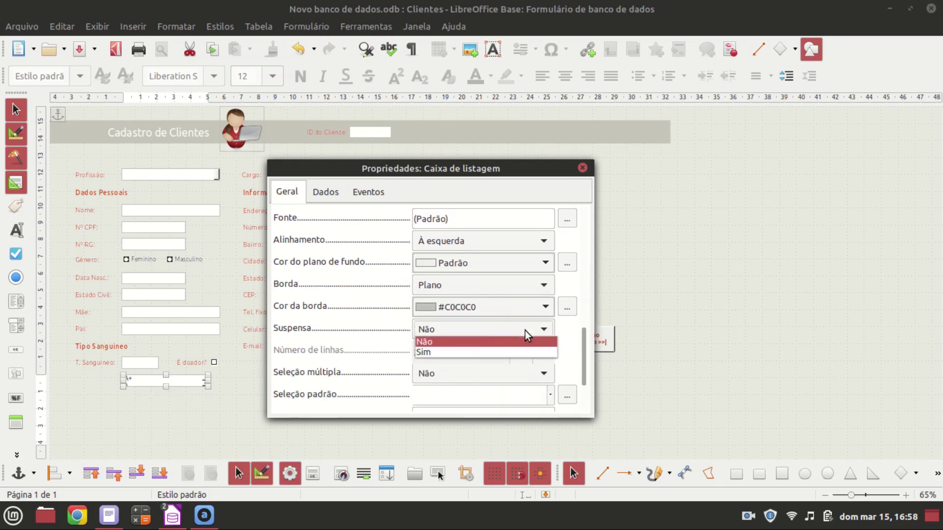
{"action": "left_click", "coordinate": [435, 352]}
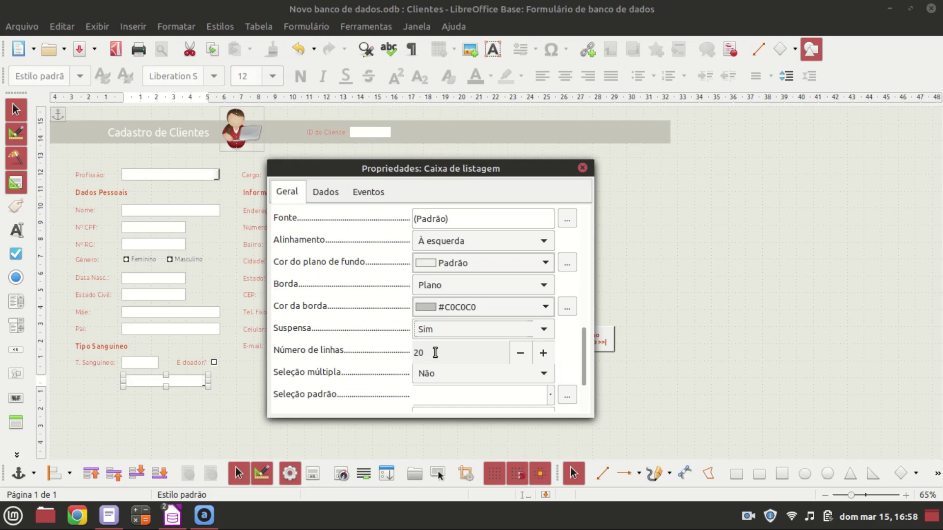
{"action": "left_click", "coordinate": [582, 168]}
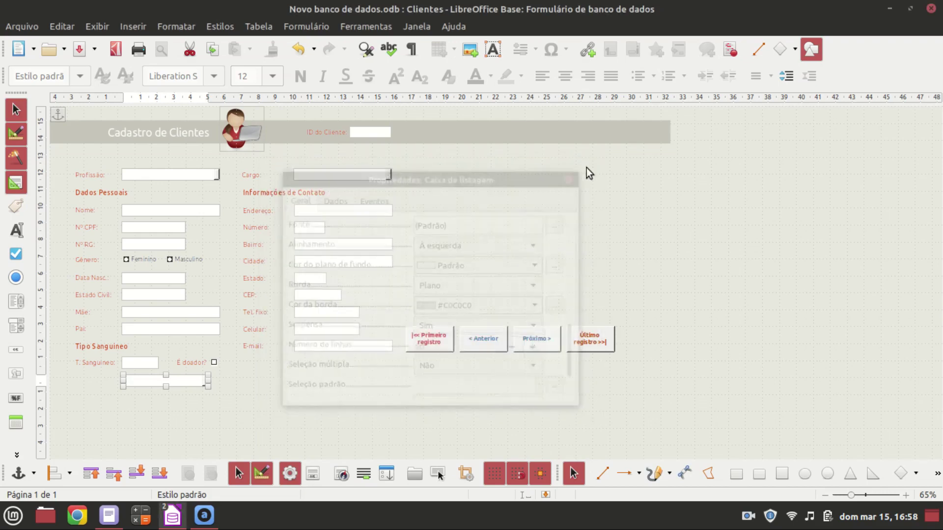
- Leave design mode and step forward and back through the client records, comparing the drop-down list box with the T. Sanguíneo field
{"action": "left_click", "coordinate": [262, 474]}
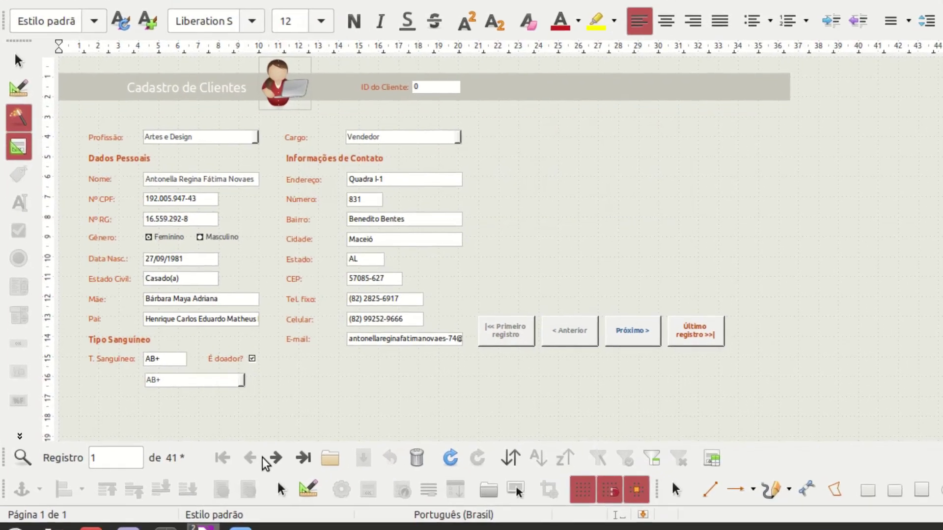
{"action": "left_click", "coordinate": [234, 446]}
{"action": "left_click", "coordinate": [351, 480]}
{"action": "left_click", "coordinate": [351, 480]}
{"action": "left_click", "coordinate": [351, 480]}
{"action": "left_click", "coordinate": [373, 482]}
{"action": "left_click", "coordinate": [373, 482]}
{"action": "left_click", "coordinate": [373, 482]}
{"action": "left_click", "coordinate": [374, 482]}
{"action": "left_click", "coordinate": [373, 482]}
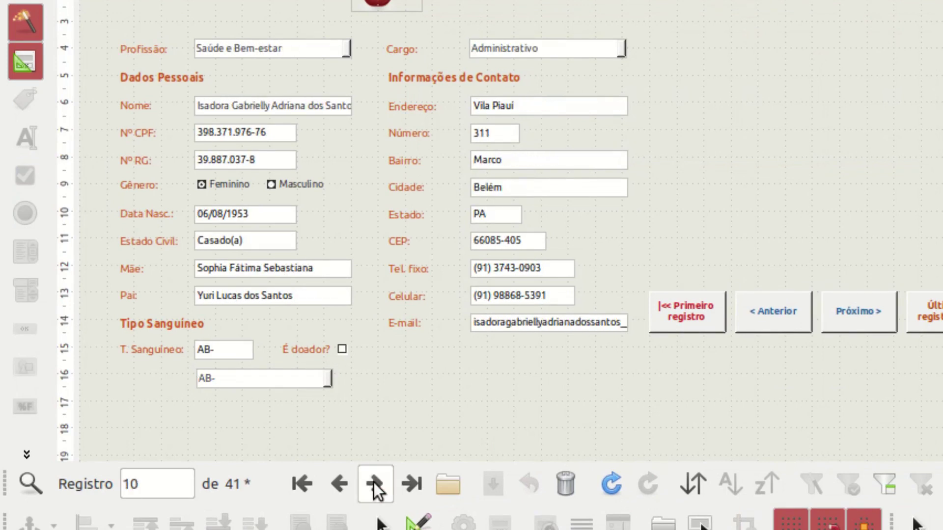
{"action": "left_click", "coordinate": [373, 483]}
{"action": "left_click", "coordinate": [374, 483]}
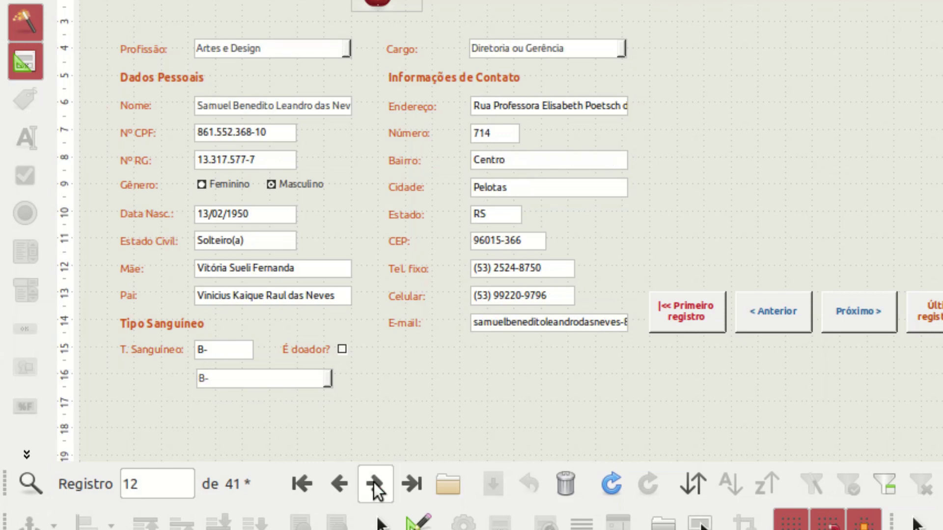
{"action": "left_click", "coordinate": [373, 483]}
{"action": "left_click", "coordinate": [373, 483]}
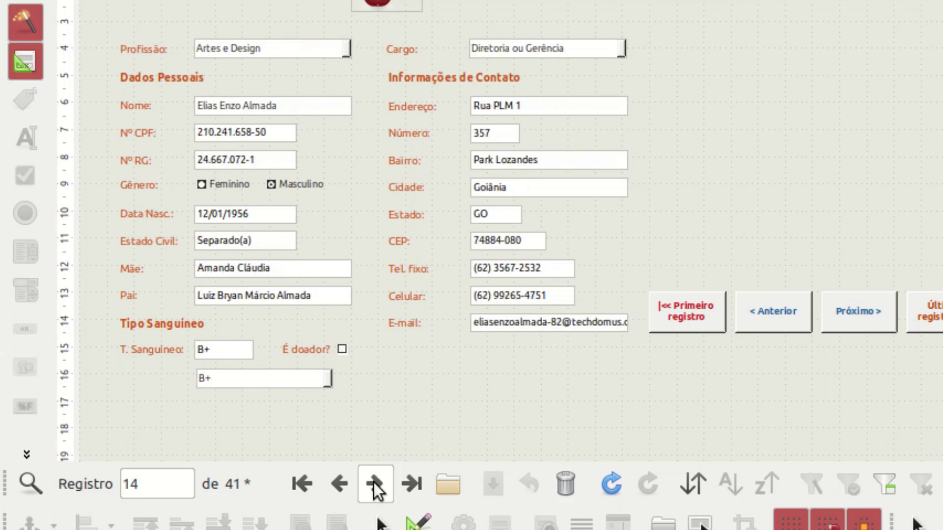
{"action": "left_click", "coordinate": [373, 482]}
{"action": "left_click", "coordinate": [373, 482]}
{"action": "left_click", "coordinate": [373, 482]}
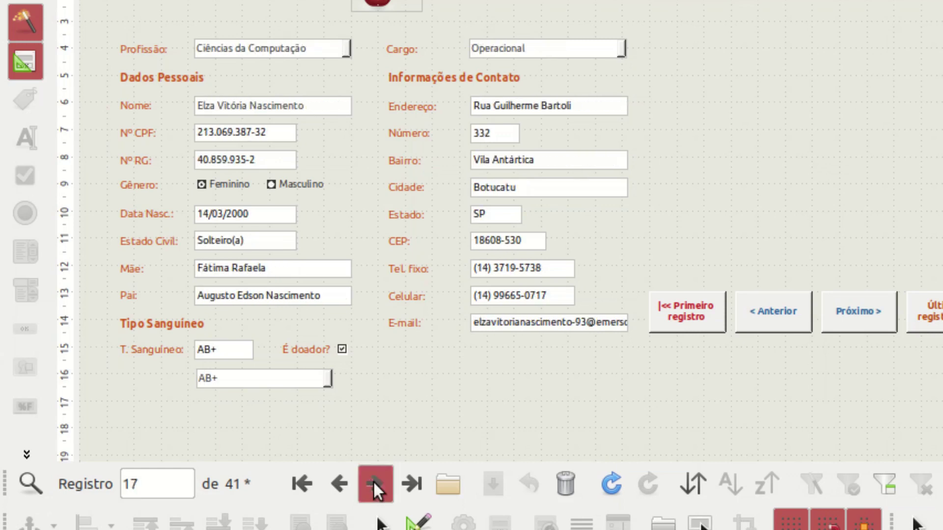
{"action": "left_click", "coordinate": [373, 483]}
{"action": "left_click", "coordinate": [373, 482]}
{"action": "left_click", "coordinate": [373, 482]}
{"action": "left_click", "coordinate": [373, 483]}
{"action": "left_click", "coordinate": [373, 482]}
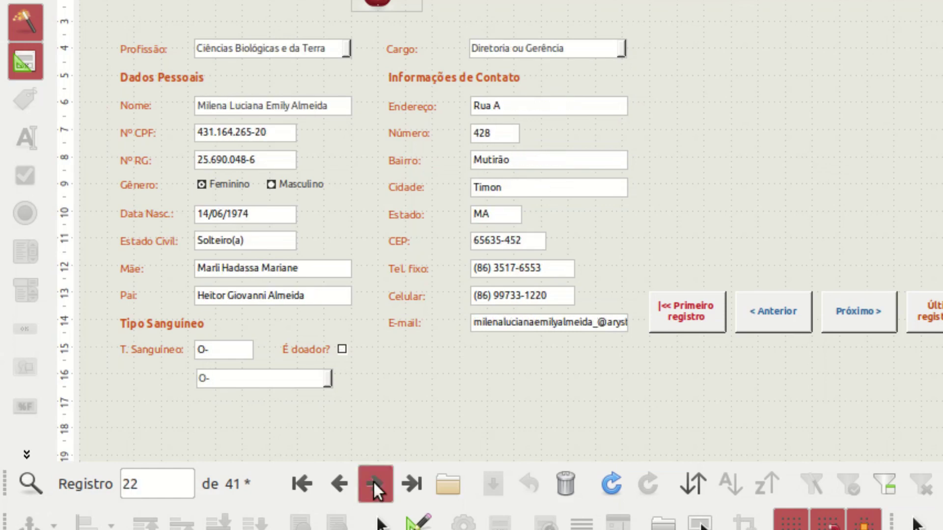
{"action": "left_click", "coordinate": [349, 488]}
{"action": "left_click", "coordinate": [349, 489]}
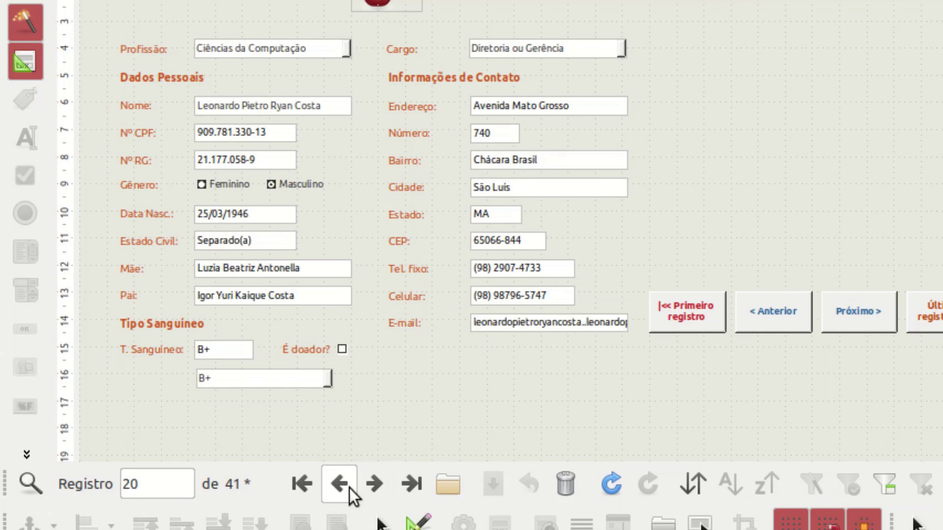
{"action": "left_click", "coordinate": [349, 488]}
{"action": "left_click", "coordinate": [349, 489]}
{"action": "left_click", "coordinate": [349, 488]}
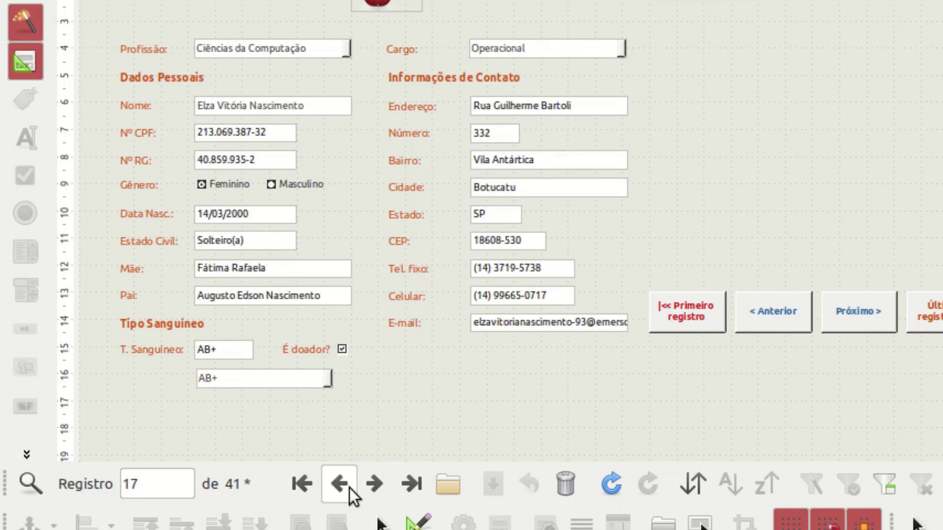
- Go back to record 15, choose O- in the drop-down list box below T. Sanguíneo, and save the record
{"action": "left_click", "coordinate": [349, 488]}
{"action": "left_click", "coordinate": [349, 489]}
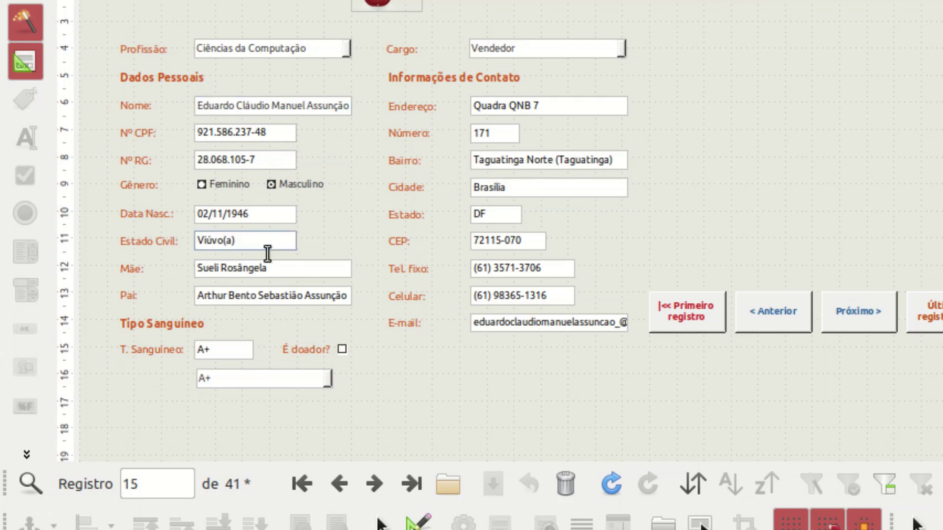
{"action": "left_click", "coordinate": [324, 379]}
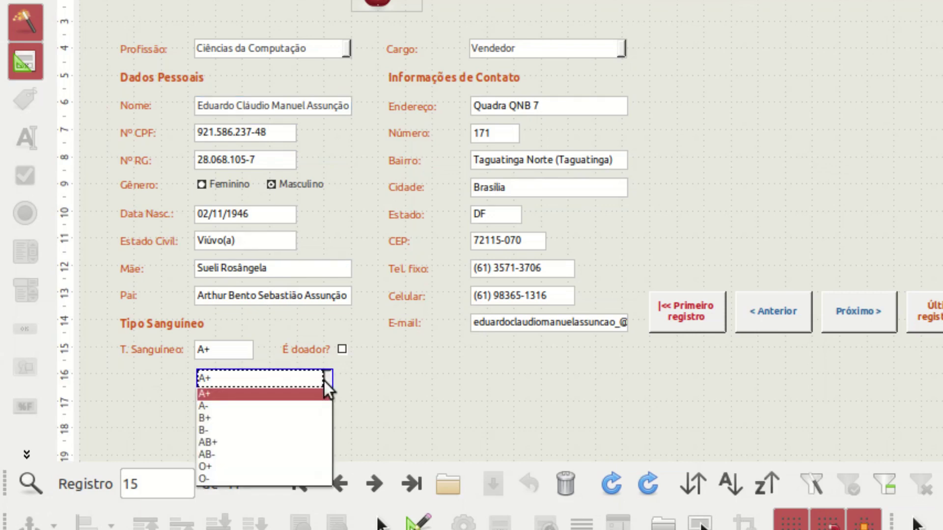
{"action": "left_click", "coordinate": [207, 478]}
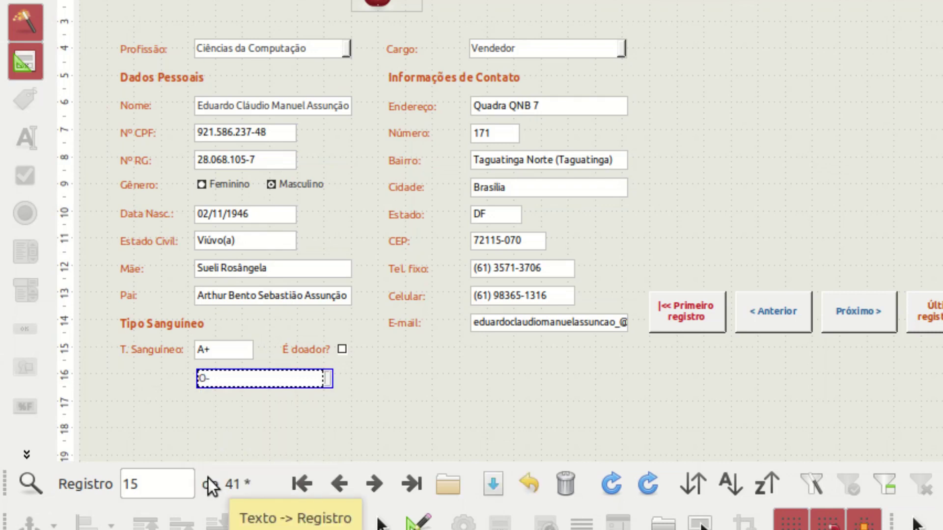
{"action": "left_click", "coordinate": [493, 485]}
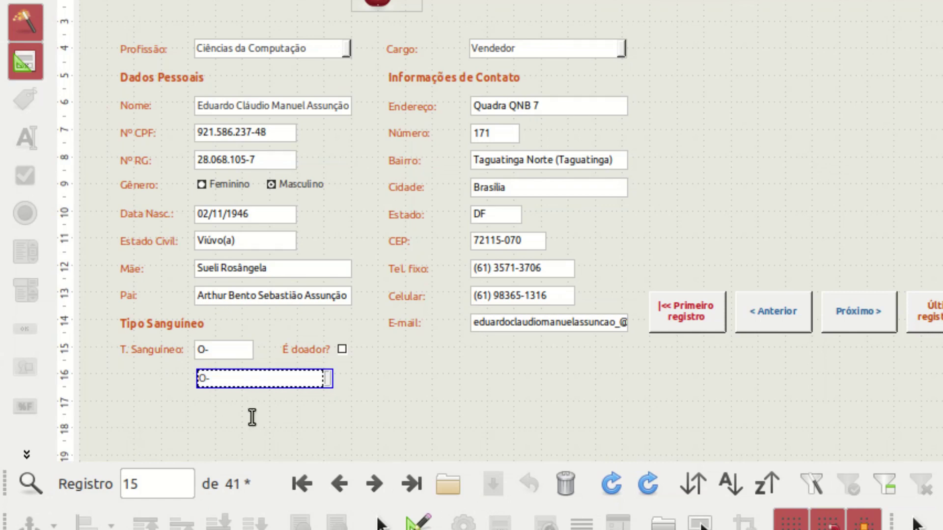
- Choose A+ in record 15's blood type list box and save the record again
{"action": "left_click", "coordinate": [328, 379]}
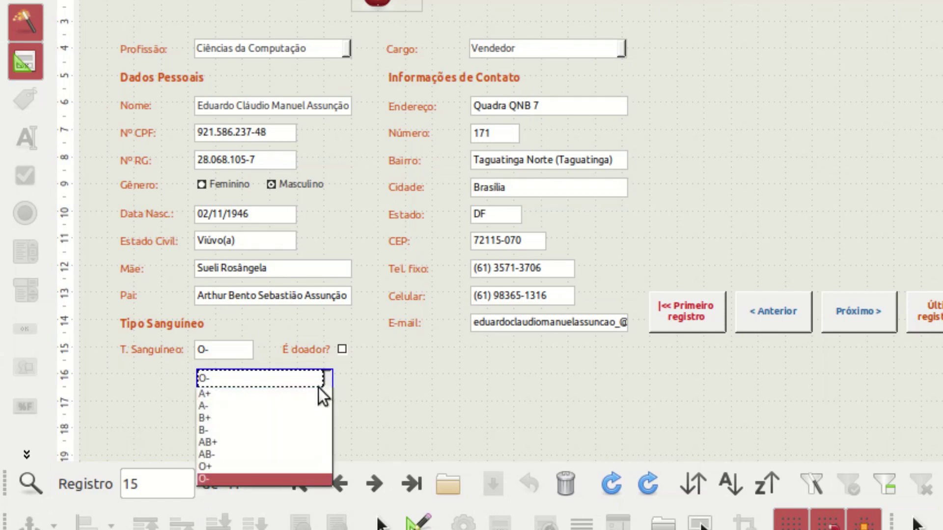
{"action": "left_click", "coordinate": [314, 393]}
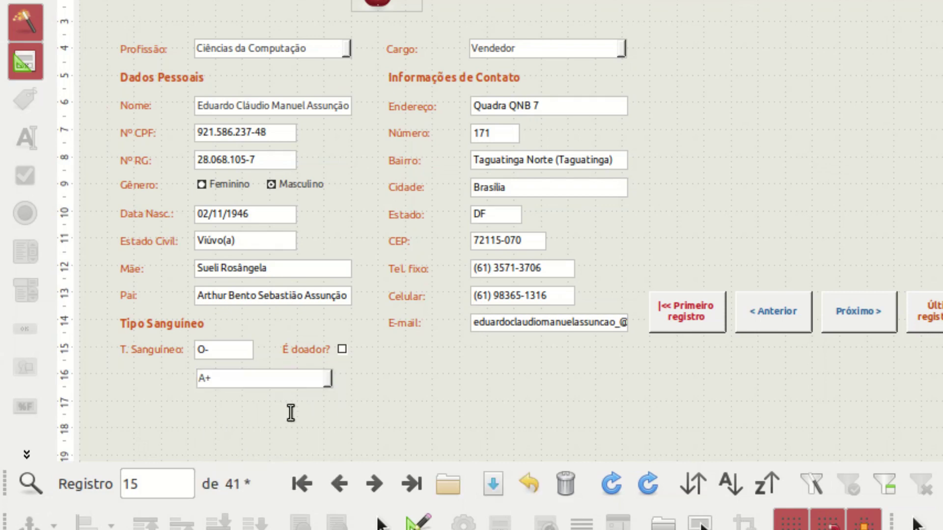
{"action": "left_click", "coordinate": [492, 485]}
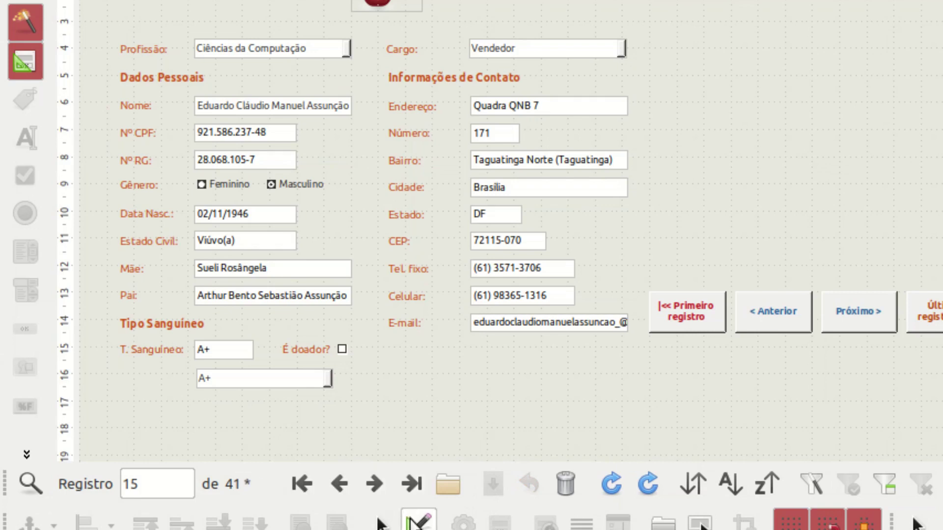
- In design mode, delete the T. Sanguíneo text box and put the list box in its place, narrowed to end before É doador?
{"action": "left_click", "coordinate": [415, 523]}
{"action": "left_click", "coordinate": [199, 352]}
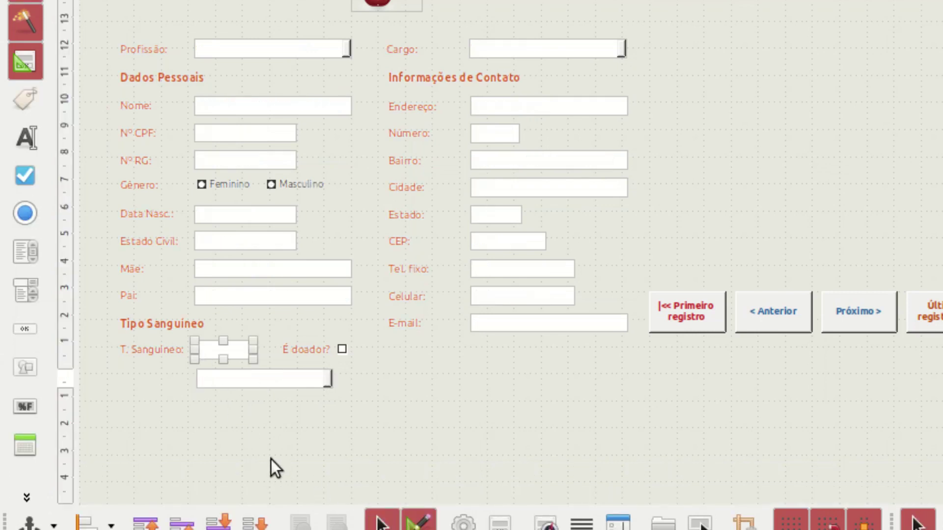
{"action": "key", "text": "Delete"}
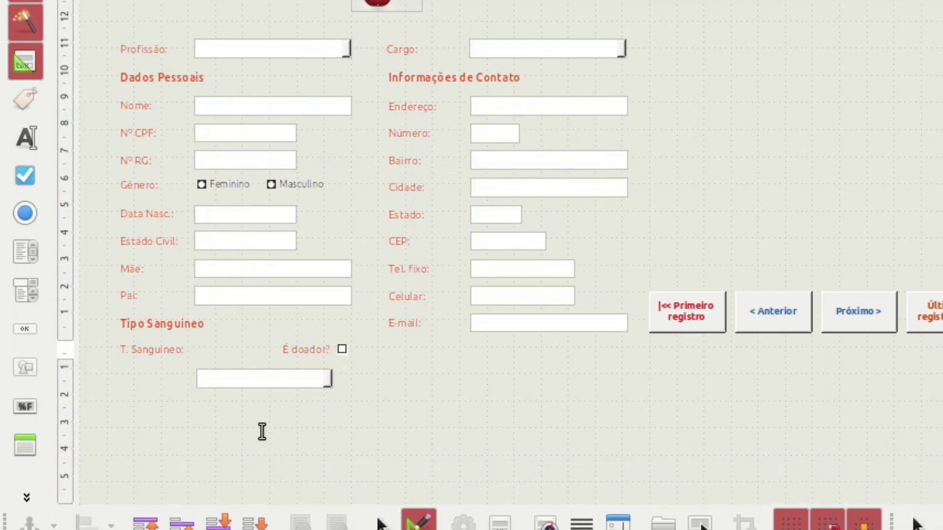
{"action": "left_click_drag", "start_coordinate": [267, 383], "coordinate": [267, 358]}
{"action": "left_click_drag", "start_coordinate": [331, 352], "coordinate": [253, 353]}
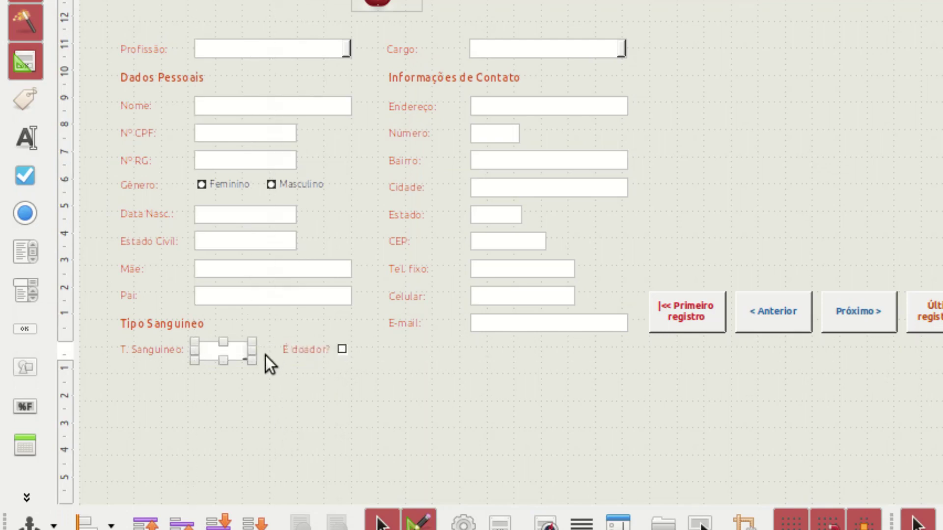
- Leave design mode and step forward through several client records, checking the list box beside T. Sanguíneo
{"action": "left_click", "coordinate": [419, 523]}
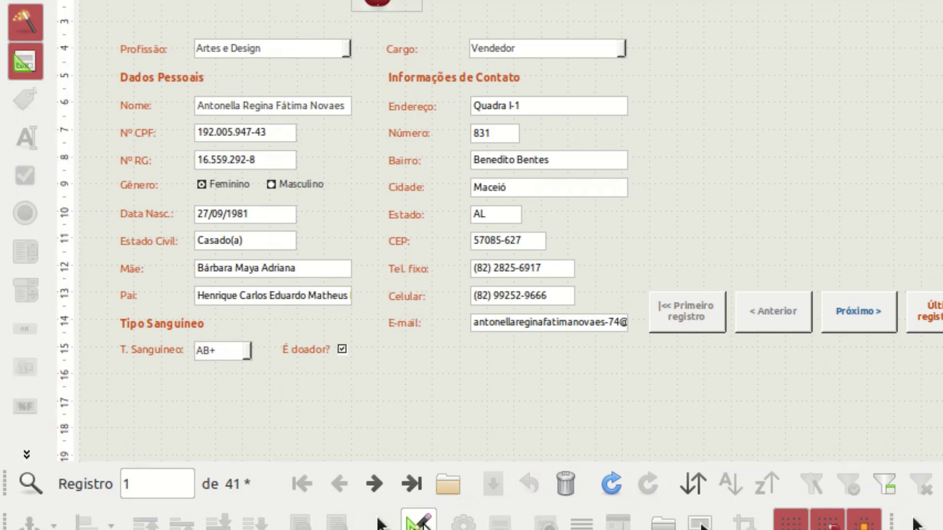
{"action": "left_click", "coordinate": [381, 485]}
{"action": "left_click", "coordinate": [381, 485]}
{"action": "left_click", "coordinate": [381, 485]}
{"action": "left_click", "coordinate": [382, 484]}
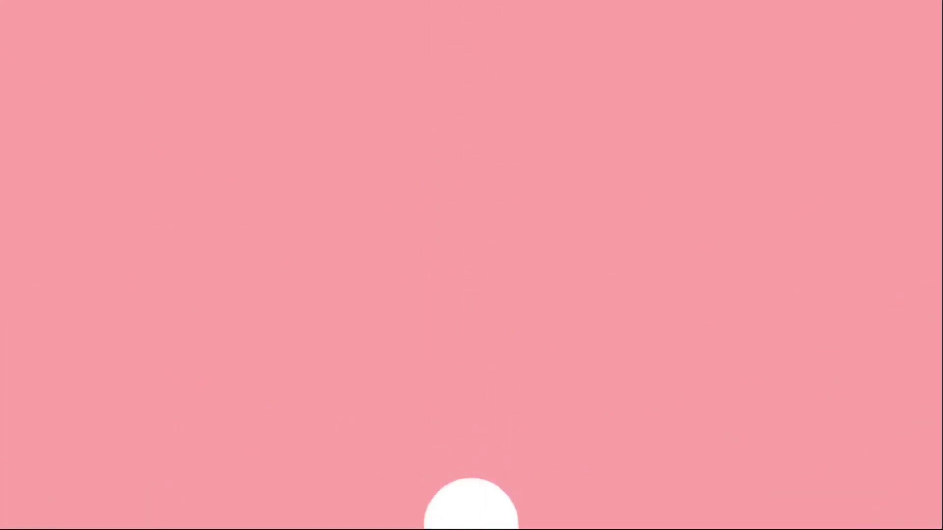